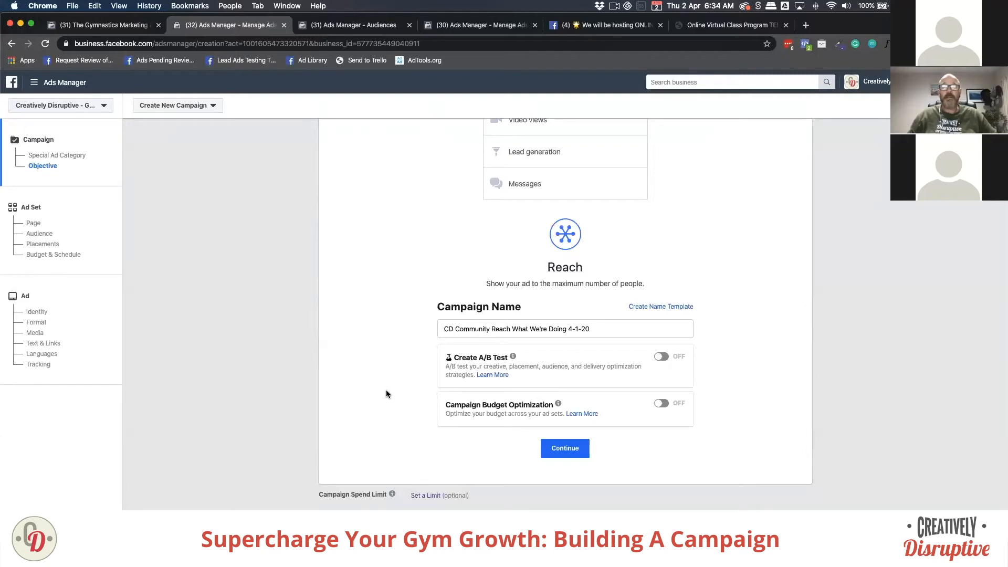
# Step: Turn on Campaign Budget Optimization and start editing the $25.00 daily campaign budget
pyautogui.moveTo(445, 405); pyautogui.dragTo(603, 414)
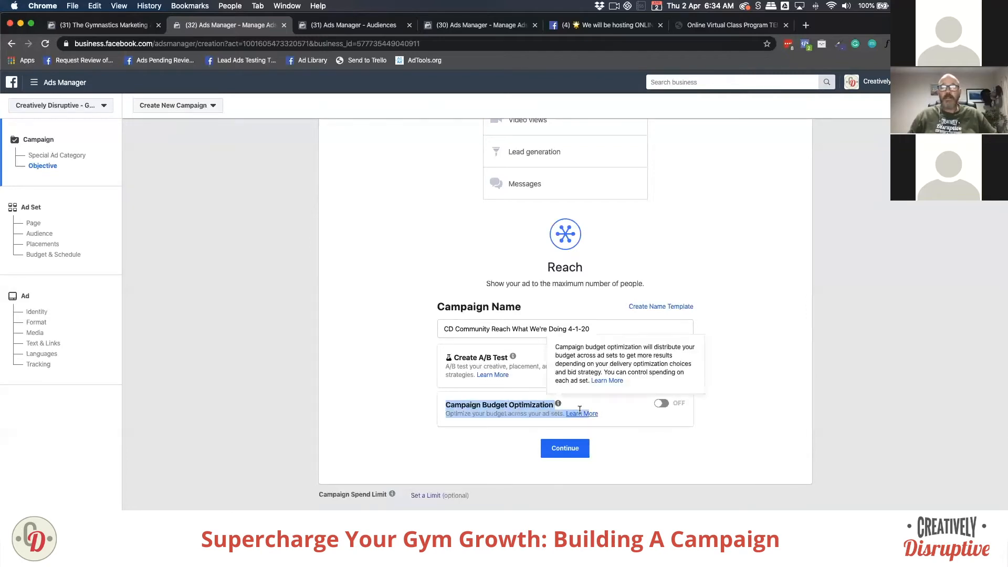
pyautogui.click(609, 413)
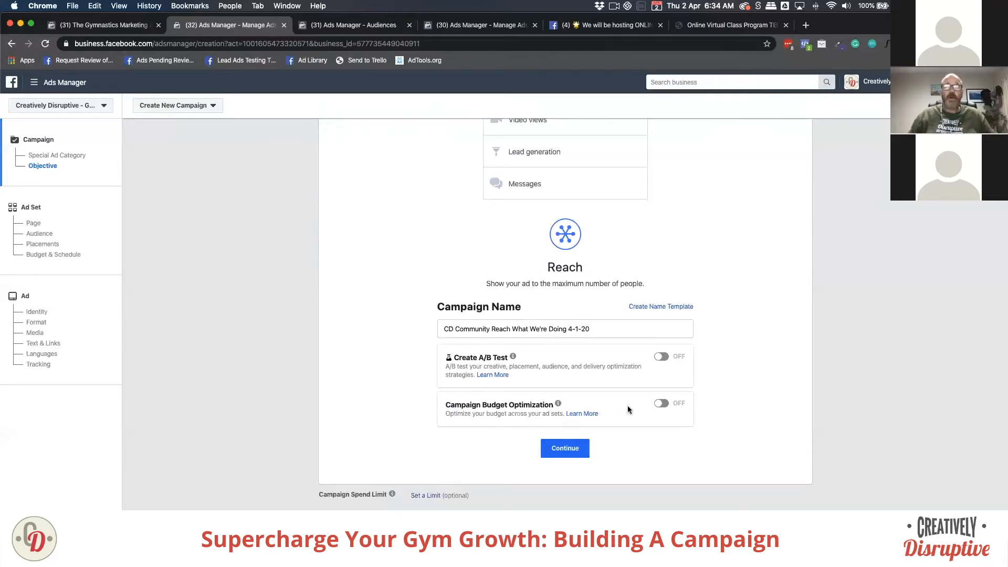
pyautogui.click(661, 403)
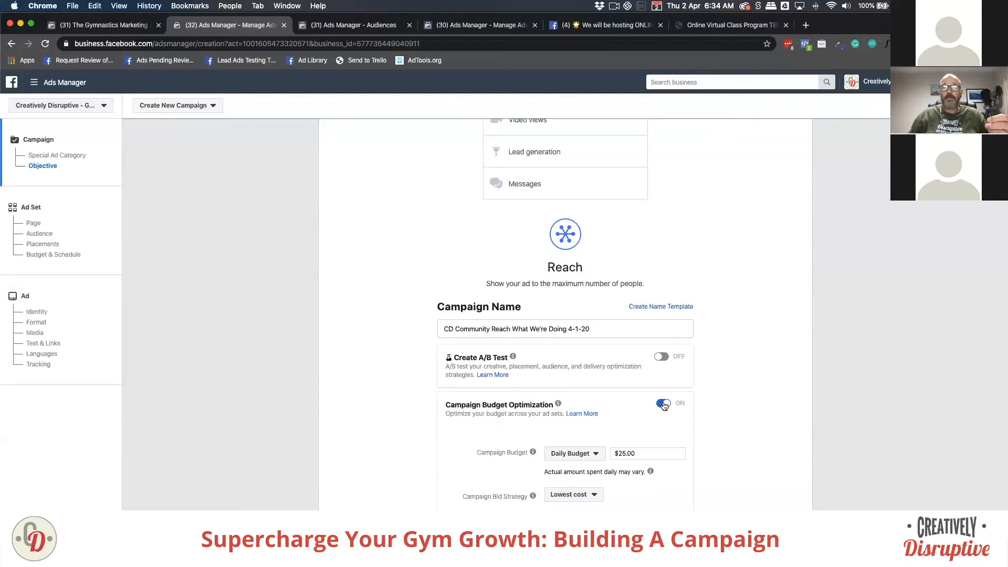
pyautogui.scroll(-3, 614, 399)
pyautogui.click(623, 358)
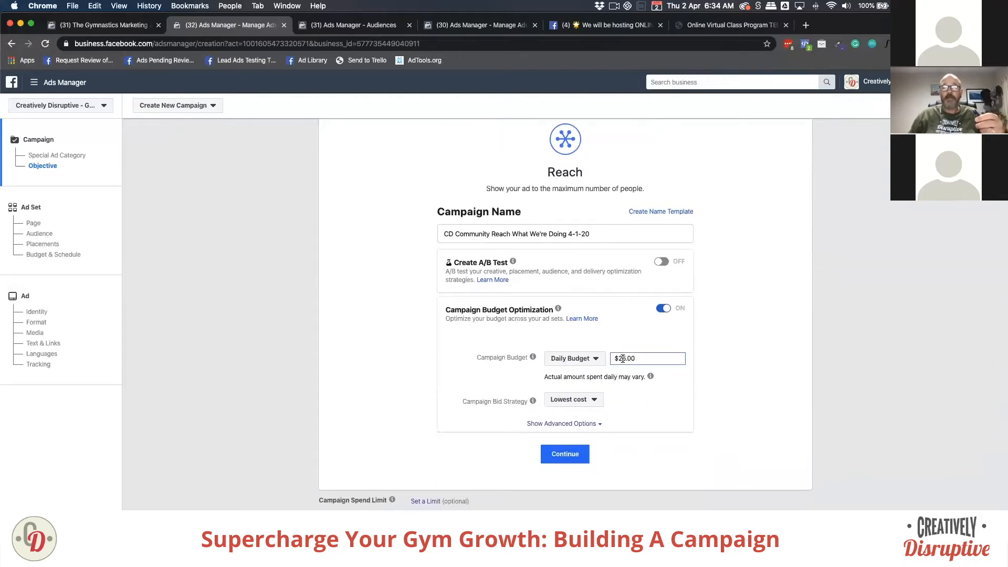
pyautogui.click(663, 308)
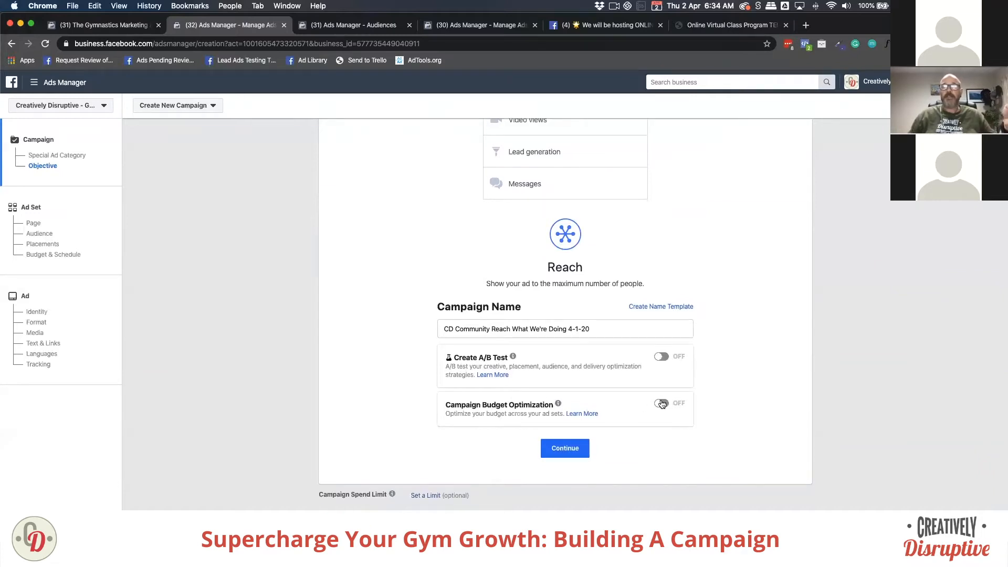
pyautogui.click(661, 403)
pyautogui.click(623, 358)
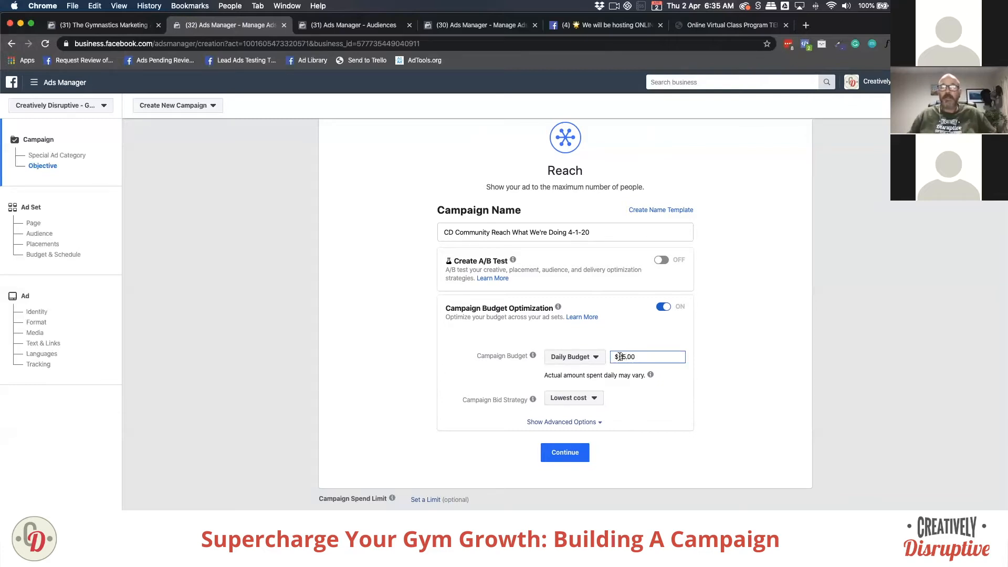
# Step: Change the daily campaign budget from $25.00 to $5.00 and continue to the ad set
pyautogui.press('BackSpace')
pyautogui.write('1')
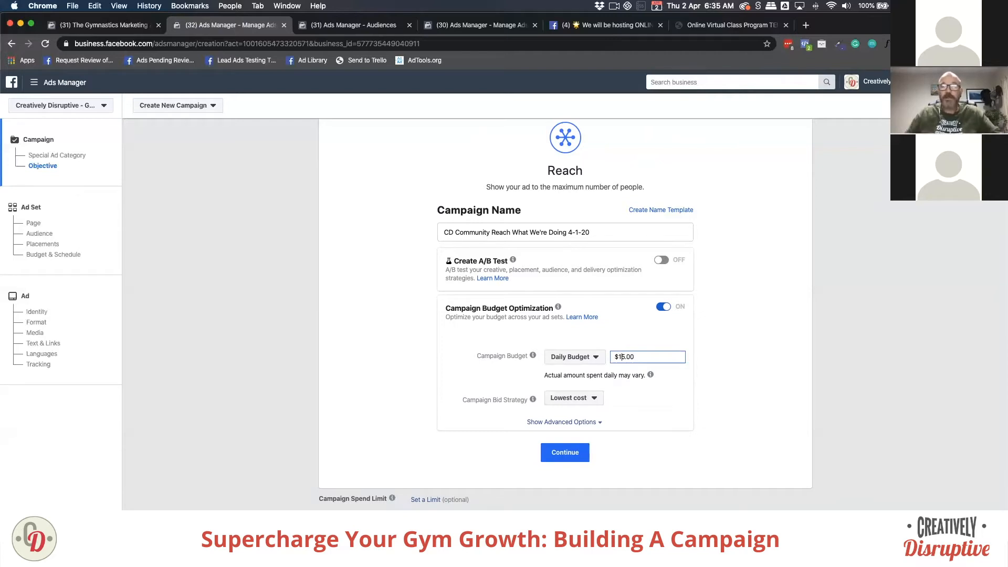
pyautogui.click(482, 378)
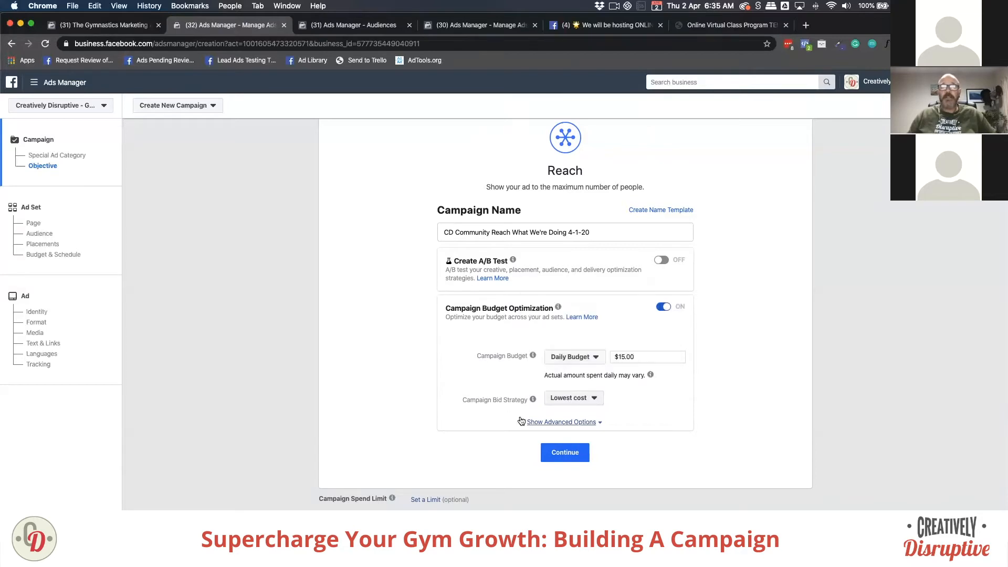
pyautogui.click(626, 357)
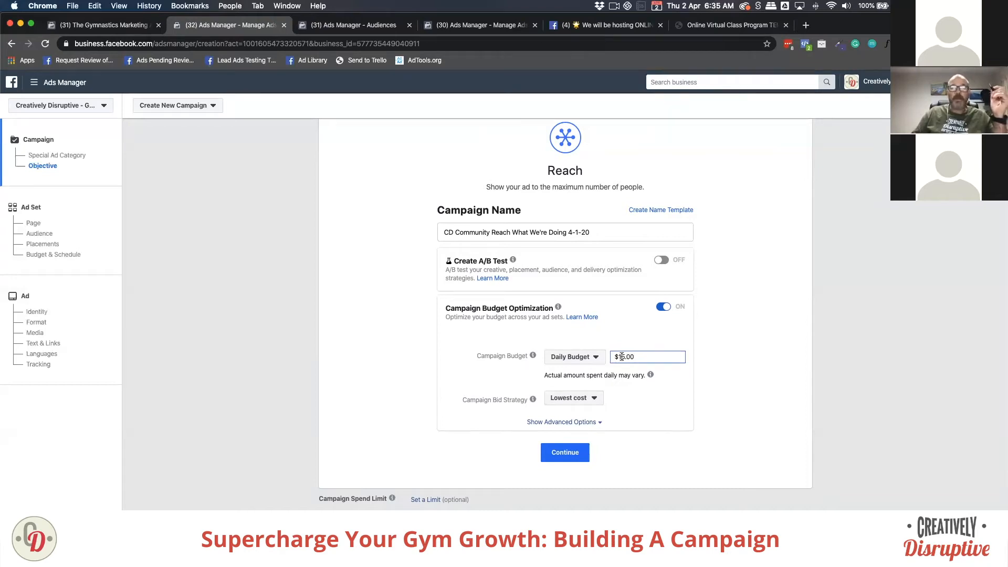
pyautogui.click(619, 357)
pyautogui.press('BackSpace')
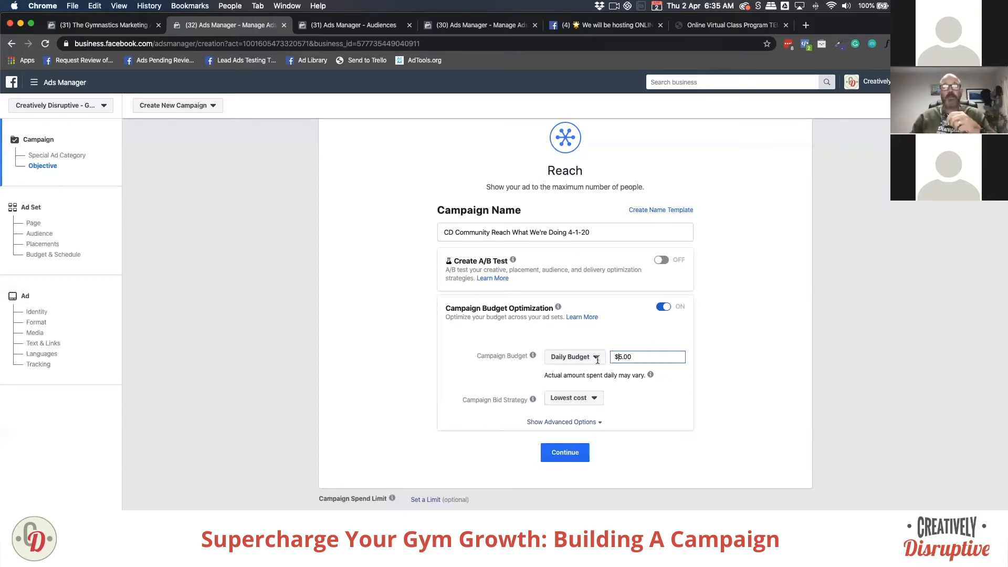
pyautogui.click(500, 454)
pyautogui.click(560, 454)
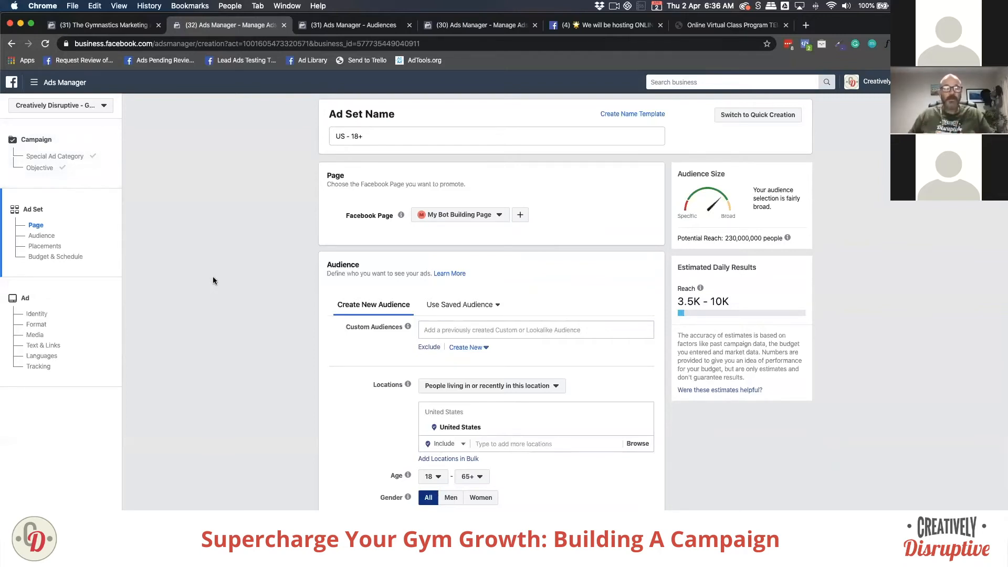
# Step: Replace the ad set name 'US - 18+' with 'Virtual Classroom Promotion To Community'
pyautogui.scroll(-1, 402, 344)
pyautogui.scroll(-3, 402, 343)
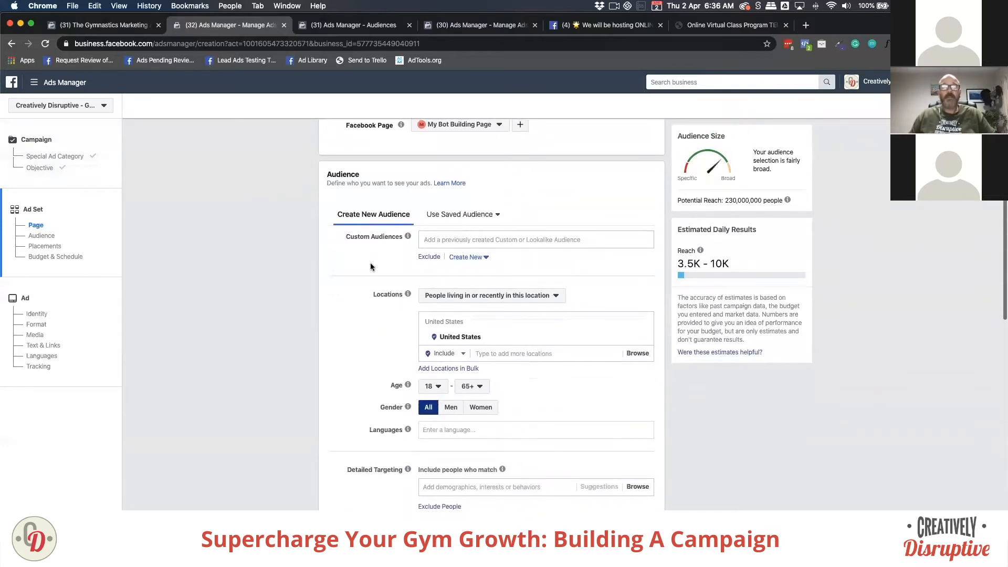
pyautogui.scroll(4, 377, 258)
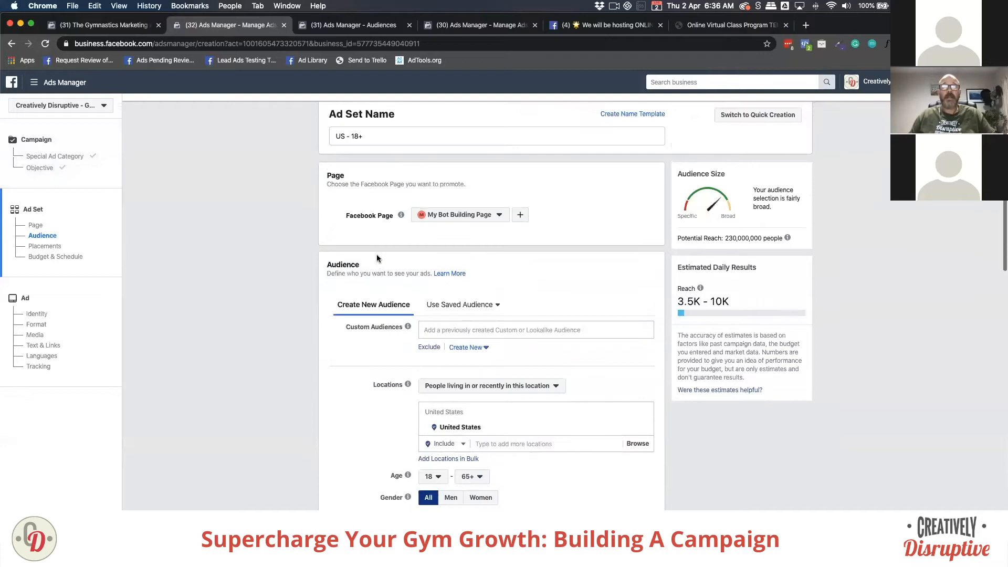
pyautogui.moveTo(362, 136); pyautogui.dragTo(309, 137)
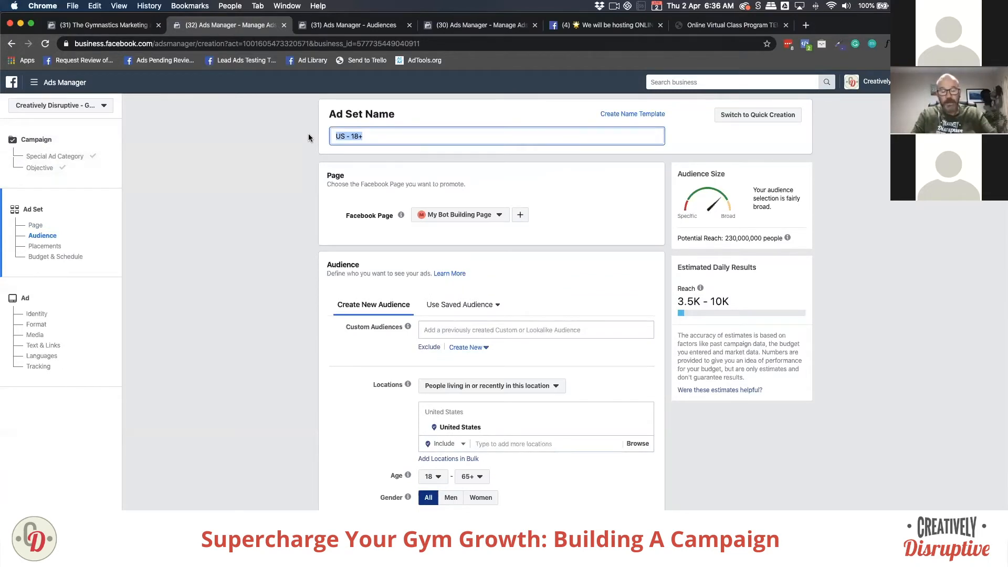
pyautogui.write('Virtual')
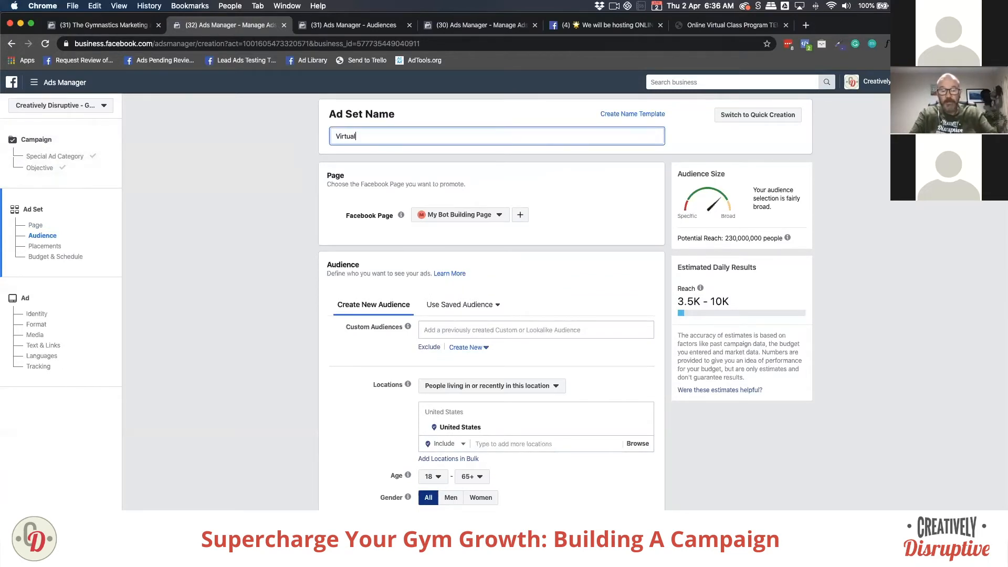
pyautogui.write(' Classroom ')
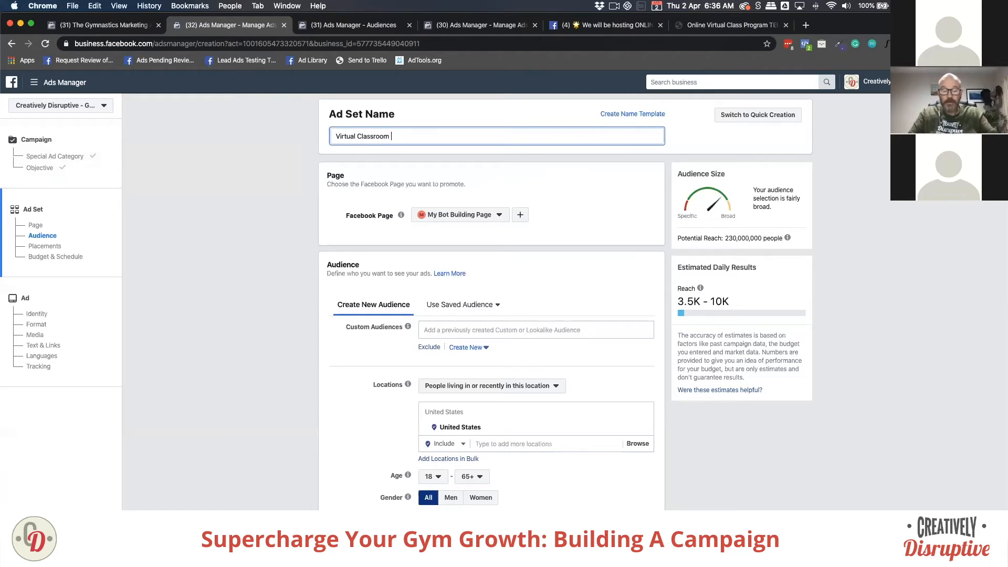
pyautogui.write('Promotion ')
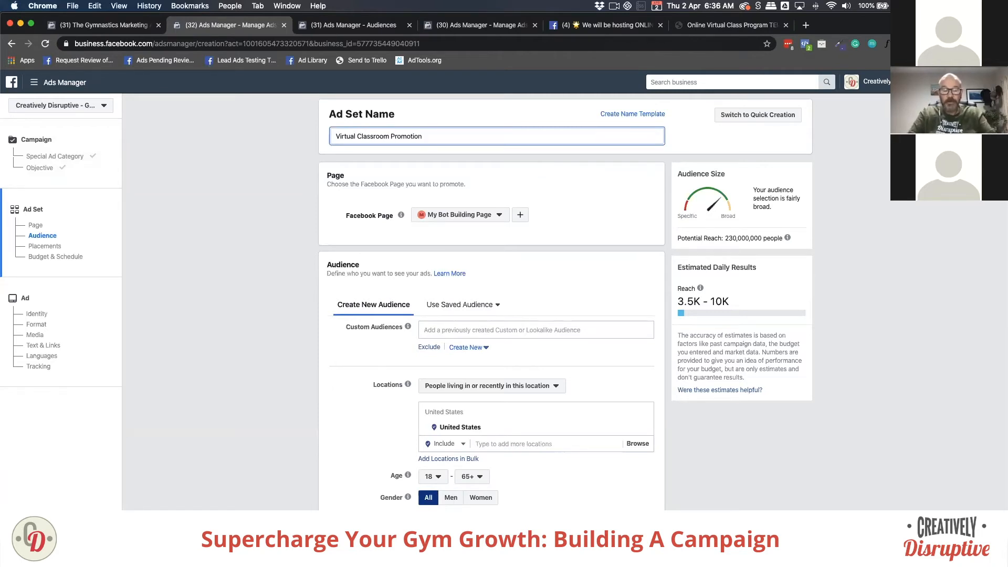
pyautogui.write('To Community')
pyautogui.click(328, 200)
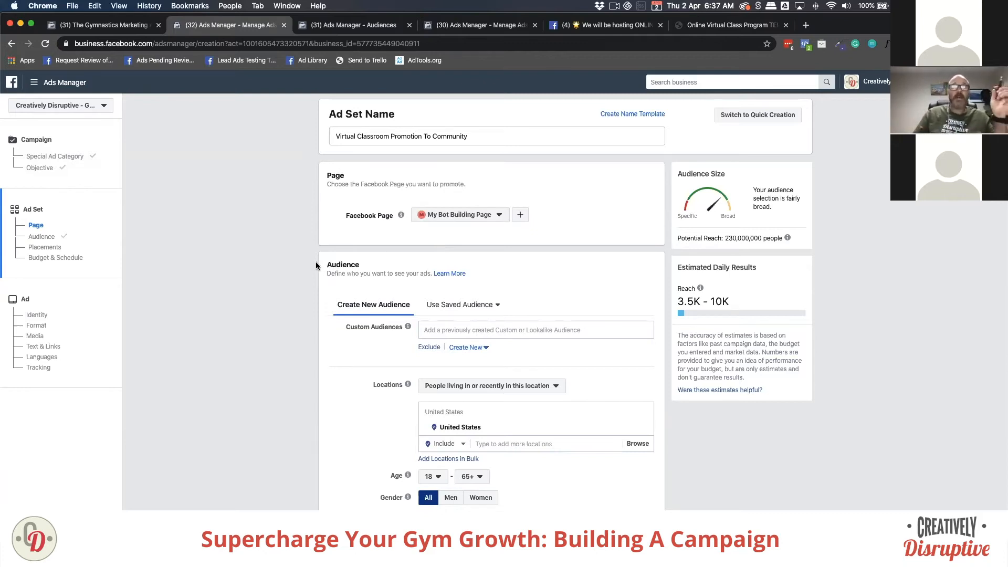
# Step: Scroll to the Audience section to review United States, ages 18–65+, all genders
pyautogui.scroll(-5, 315, 265)
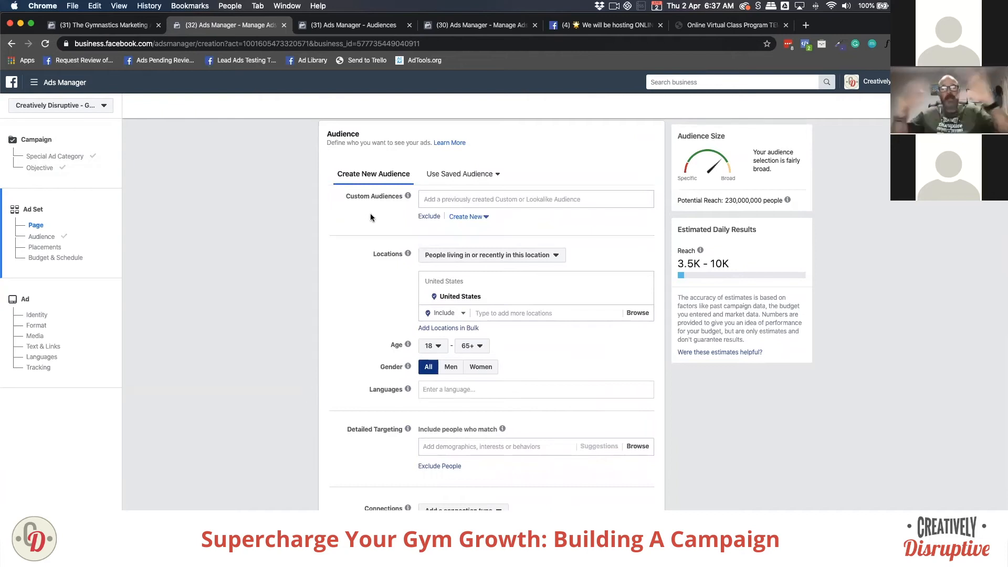
pyautogui.scroll(-10, 370, 216)
pyautogui.scroll(13, 371, 217)
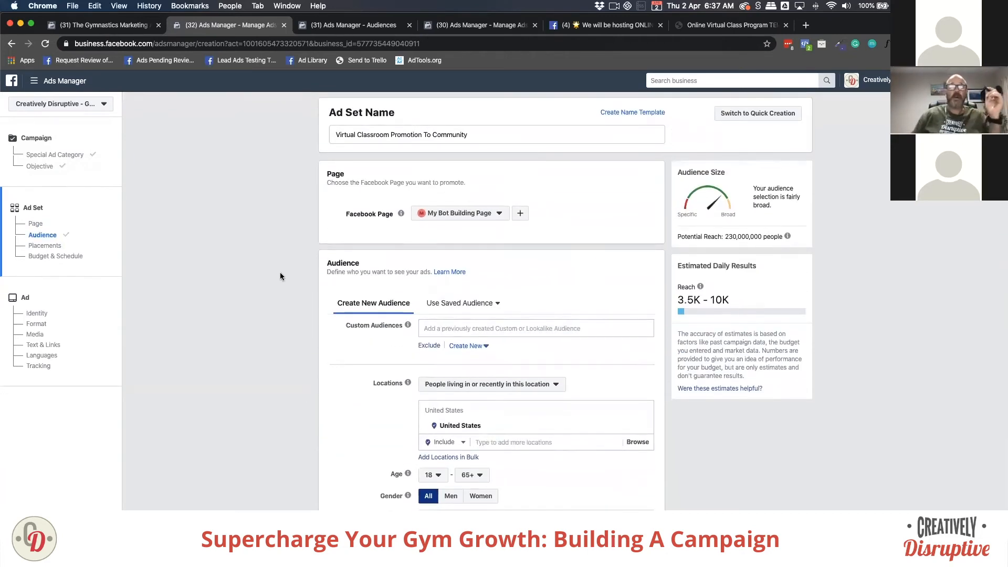
pyautogui.scroll(-5, 300, 262)
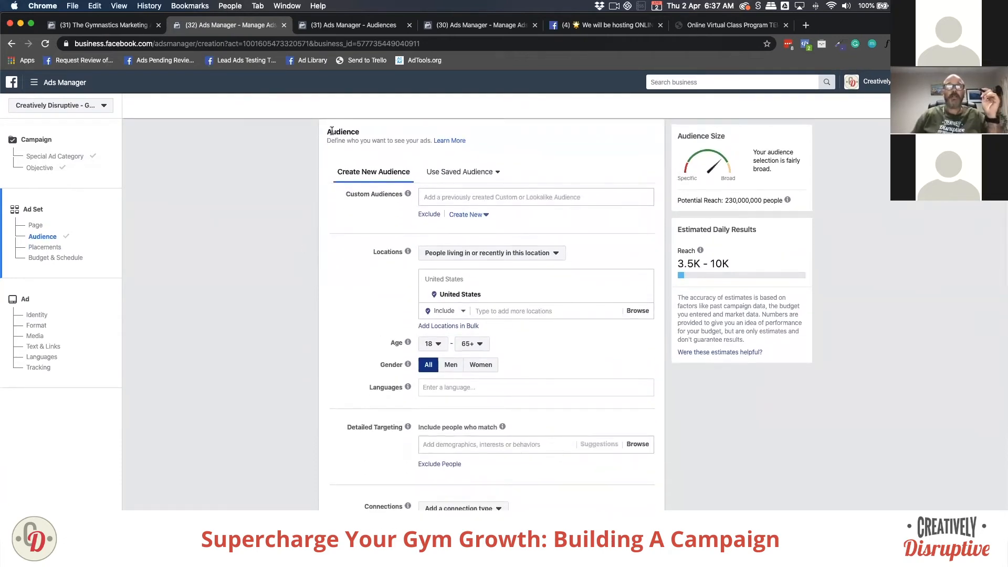
pyautogui.click(359, 133)
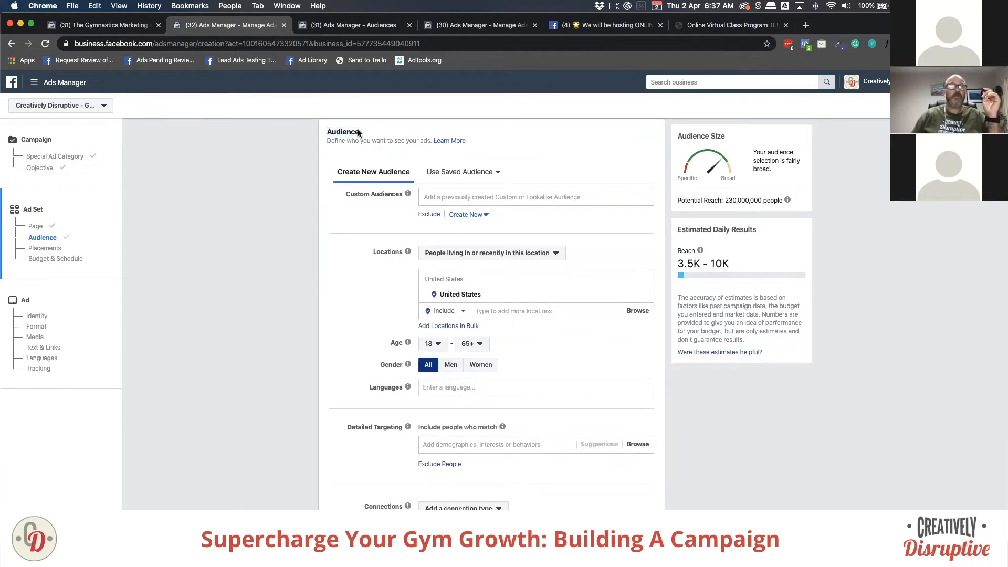
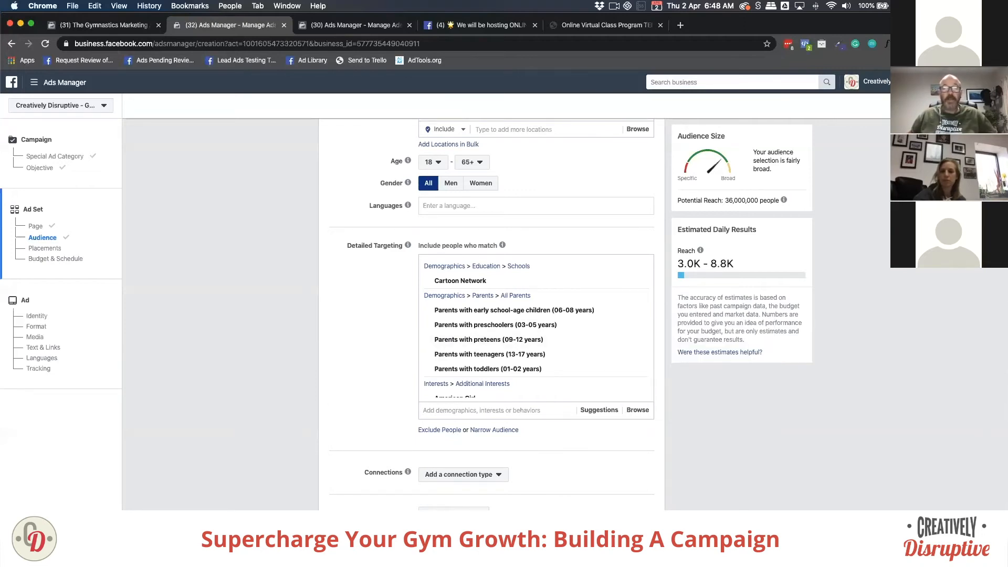
# Step: Pull the Audiences window over the ad set form to see the saved audience's targeting
pyautogui.moveTo(471, 329); pyautogui.dragTo(423, 84)
# Step: Review the CD Interests and Demographics STD interests, like Crayola and Parents with toddlers, then re-dock the tab
pyautogui.click(530, 210)
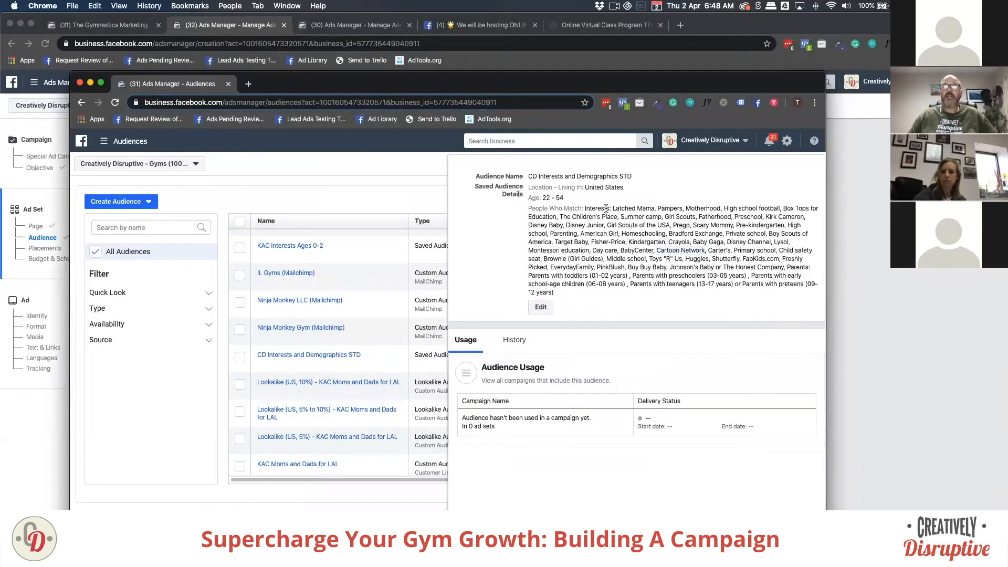
pyautogui.moveTo(612, 208); pyautogui.dragTo(610, 292)
pyautogui.click(610, 289)
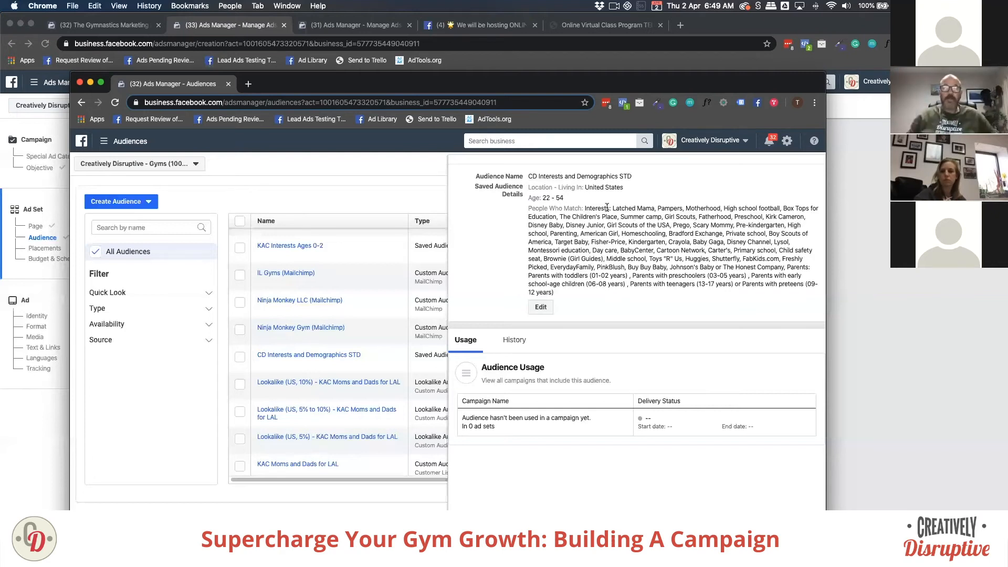
pyautogui.moveTo(611, 208); pyautogui.dragTo(653, 286)
pyautogui.click(656, 284)
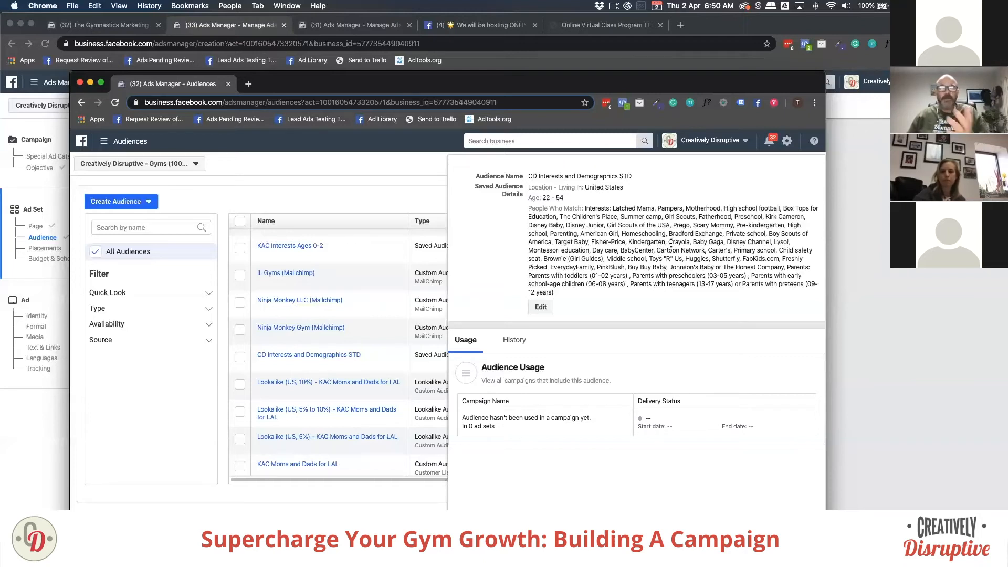
pyautogui.moveTo(669, 242); pyautogui.dragTo(692, 242)
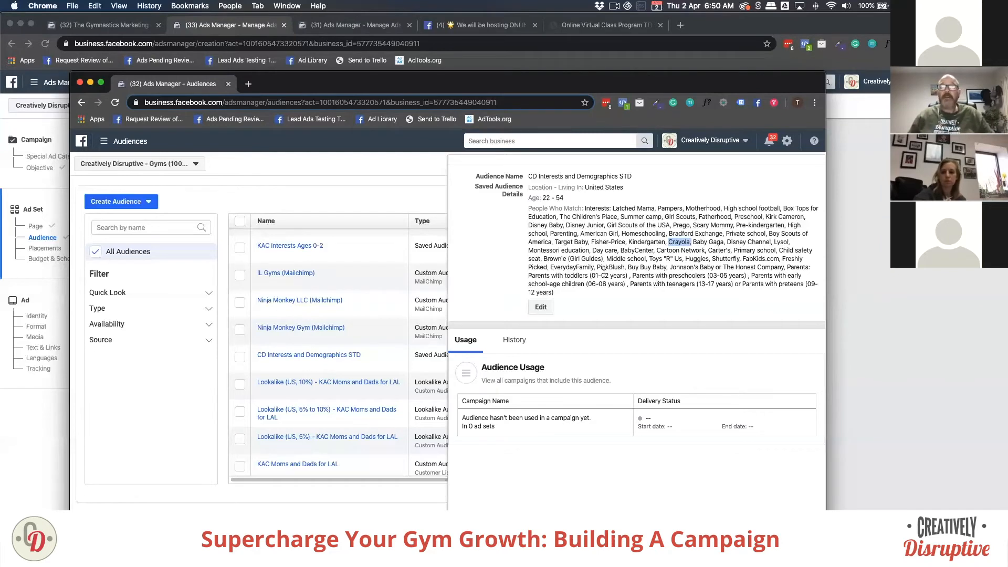
pyautogui.moveTo(626, 275); pyautogui.dragTo(532, 274)
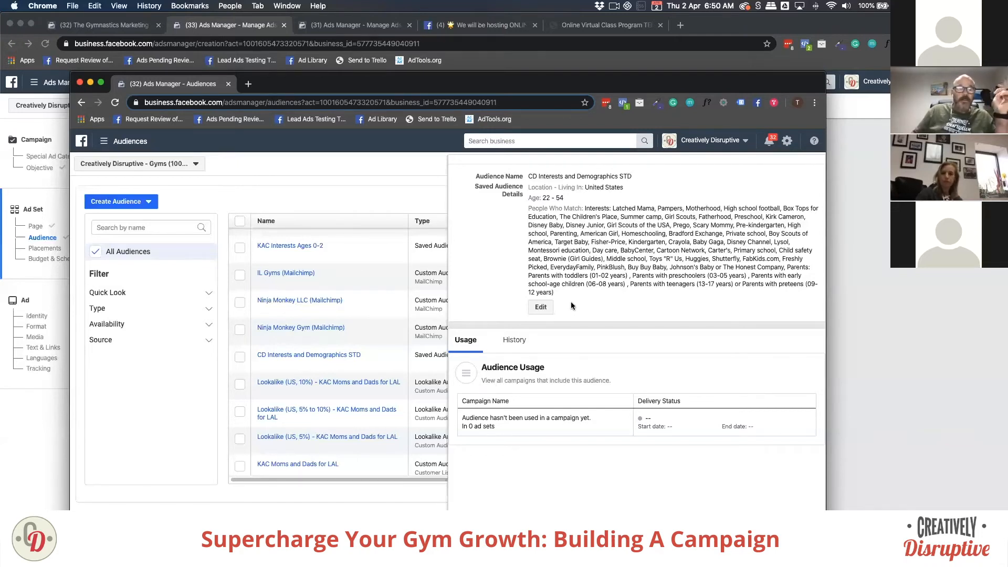
pyautogui.moveTo(196, 89); pyautogui.dragTo(341, 25)
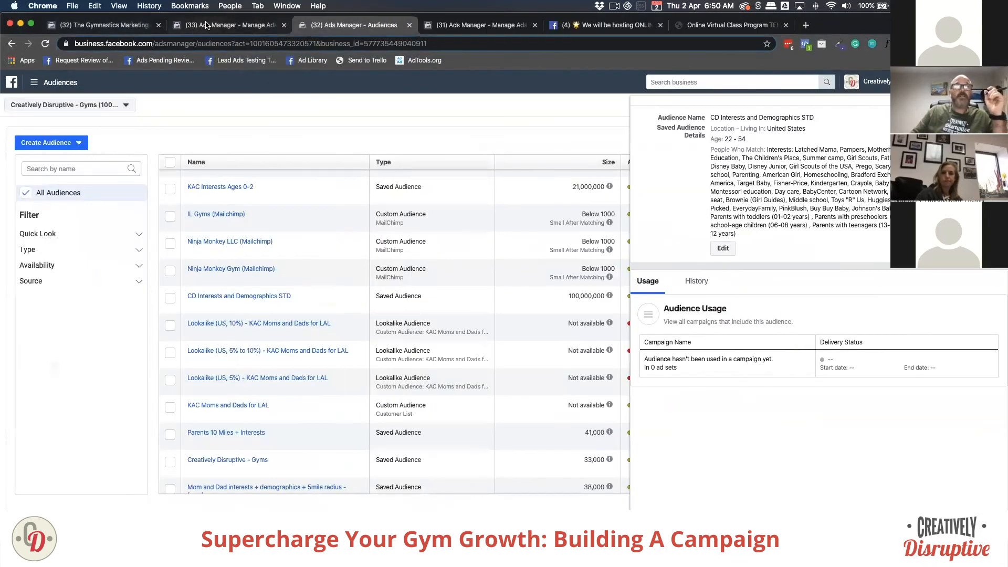
pyautogui.click(231, 25)
pyautogui.scroll(3, 289, 250)
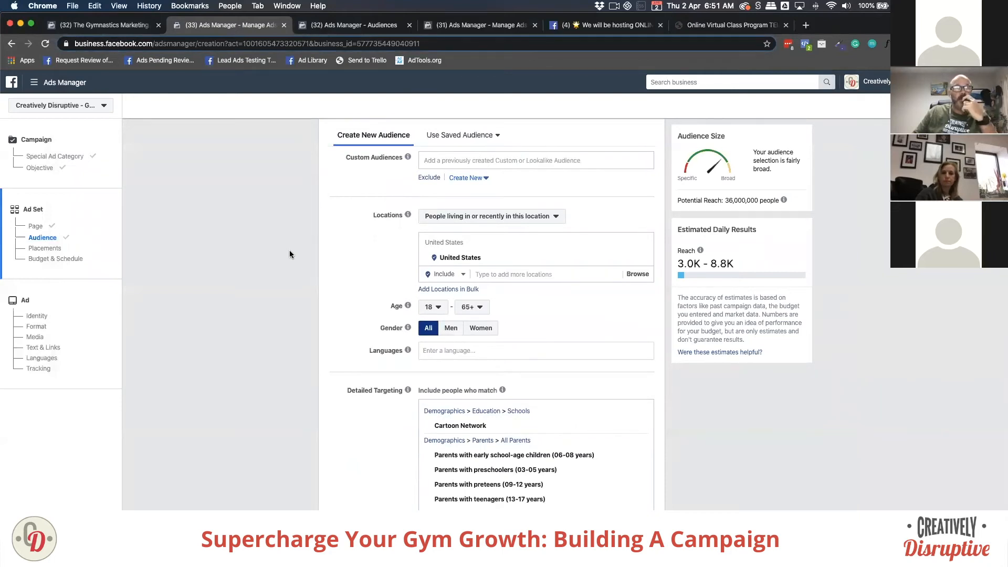
pyautogui.click(506, 274)
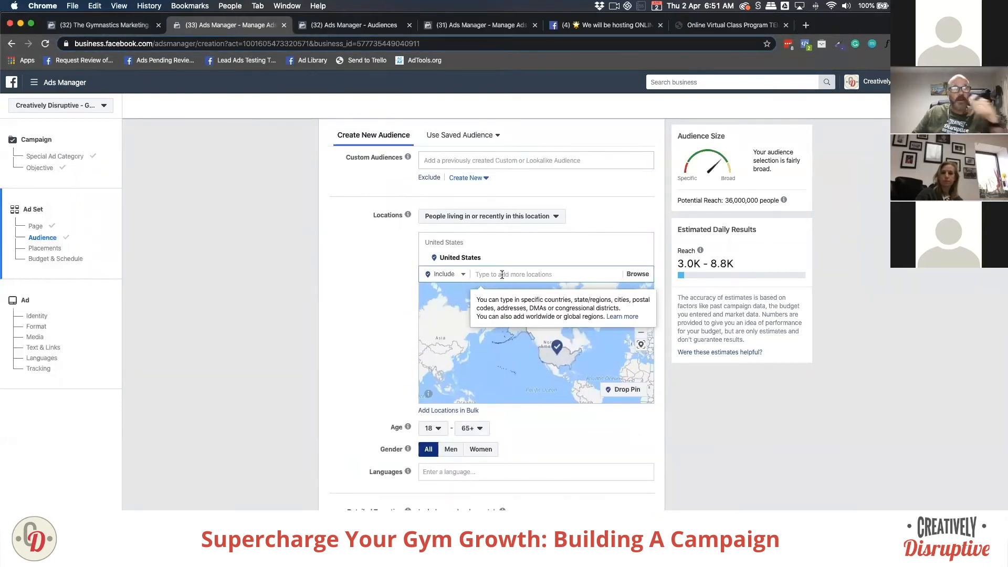
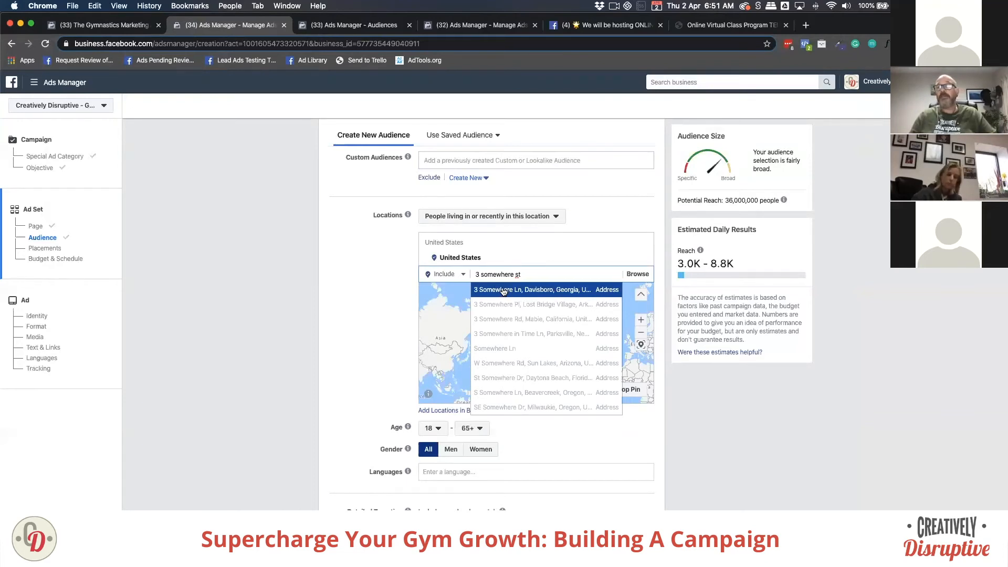
pyautogui.click(503, 292)
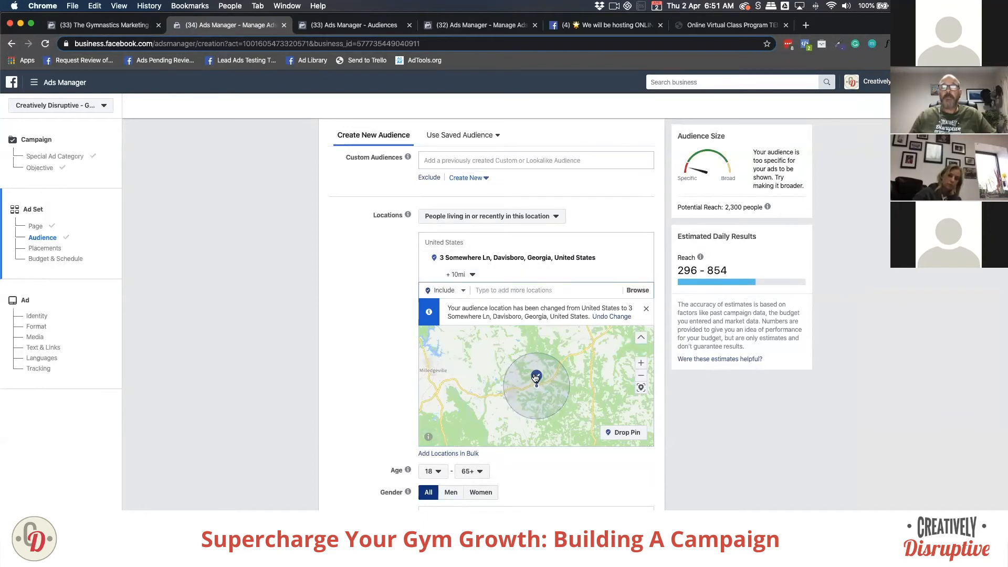
pyautogui.click(461, 274)
pyautogui.click(466, 274)
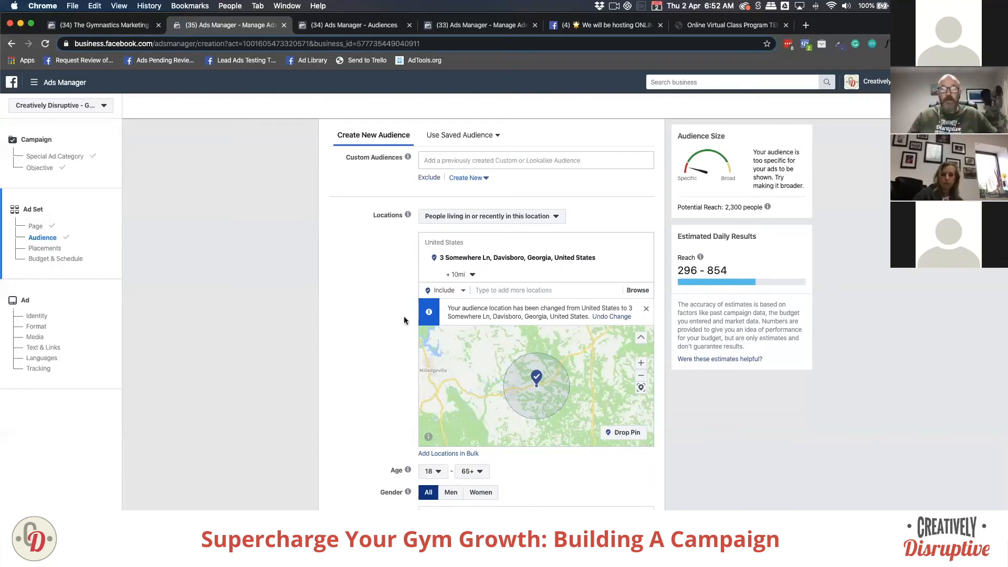
pyautogui.scroll(-2, 392, 338)
pyautogui.scroll(-3, 391, 338)
pyautogui.scroll(-3, 462, 420)
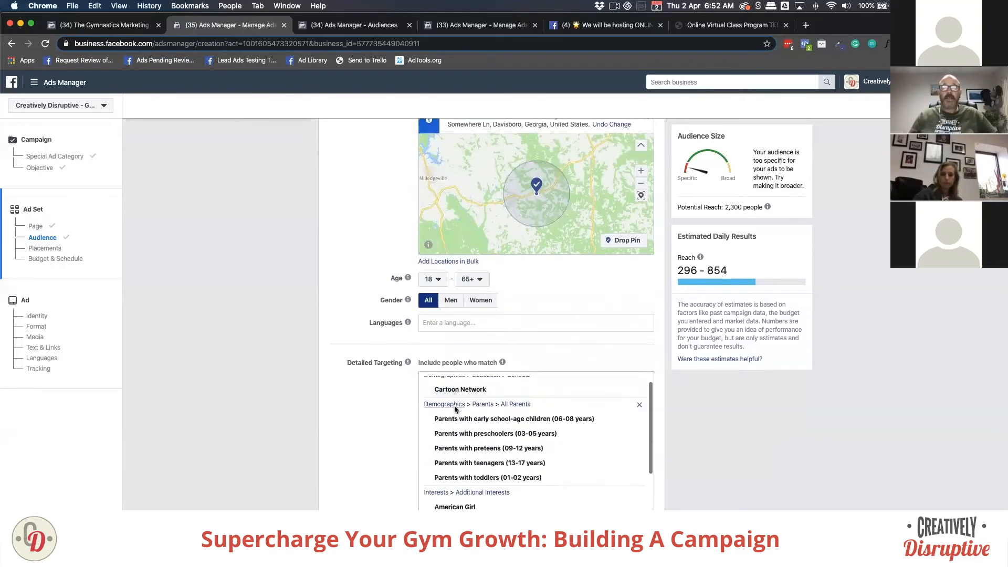
pyautogui.scroll(3, 420, 434)
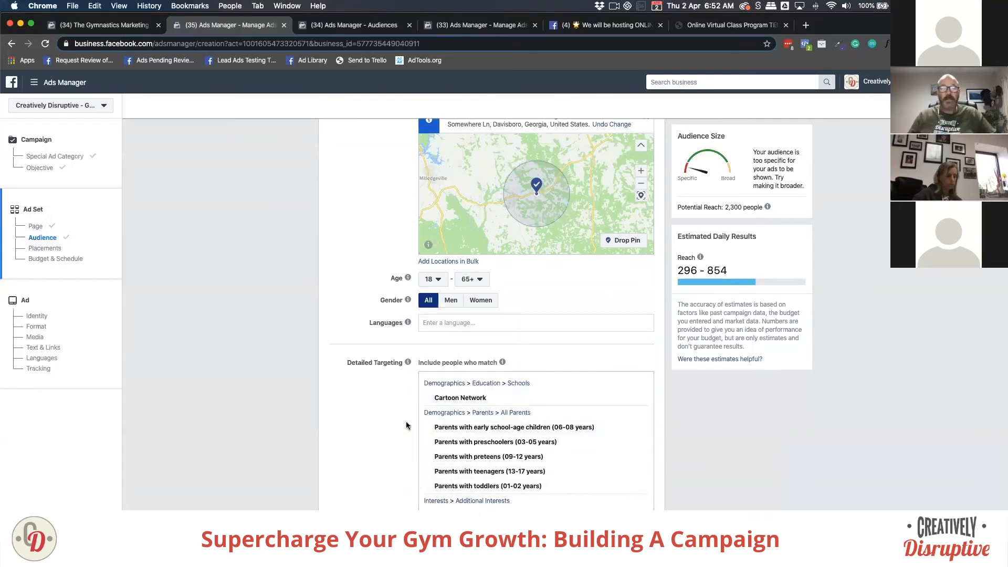
pyautogui.scroll(2, 407, 426)
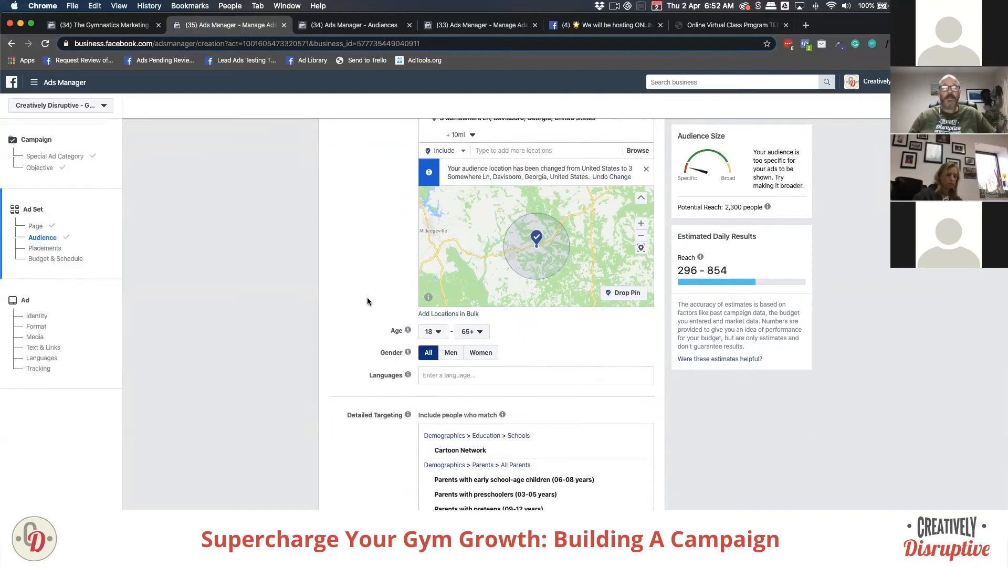
pyautogui.scroll(3, 366, 301)
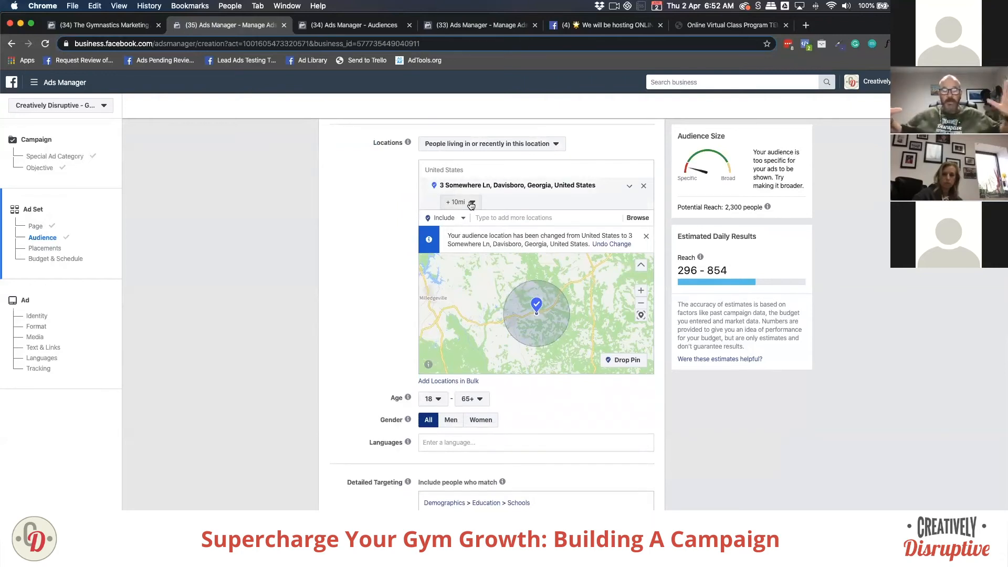
# Step: Try the Davisboro radius at 1 mile and 50 miles, then settle on 25 miles
pyautogui.click(471, 203)
pyautogui.moveTo(458, 232); pyautogui.dragTo(449, 233)
pyautogui.click(369, 256)
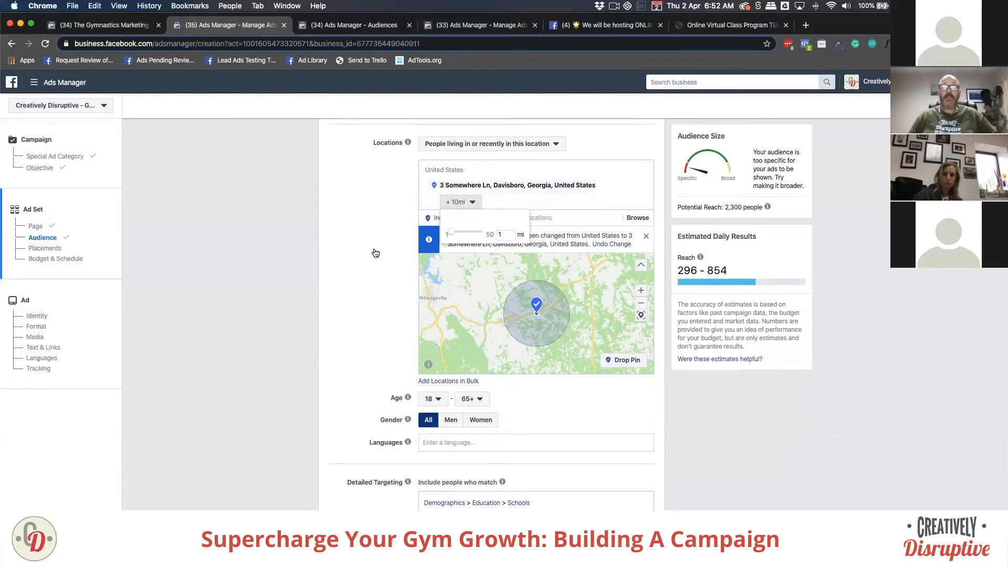
pyautogui.scroll(-3, 485, 312)
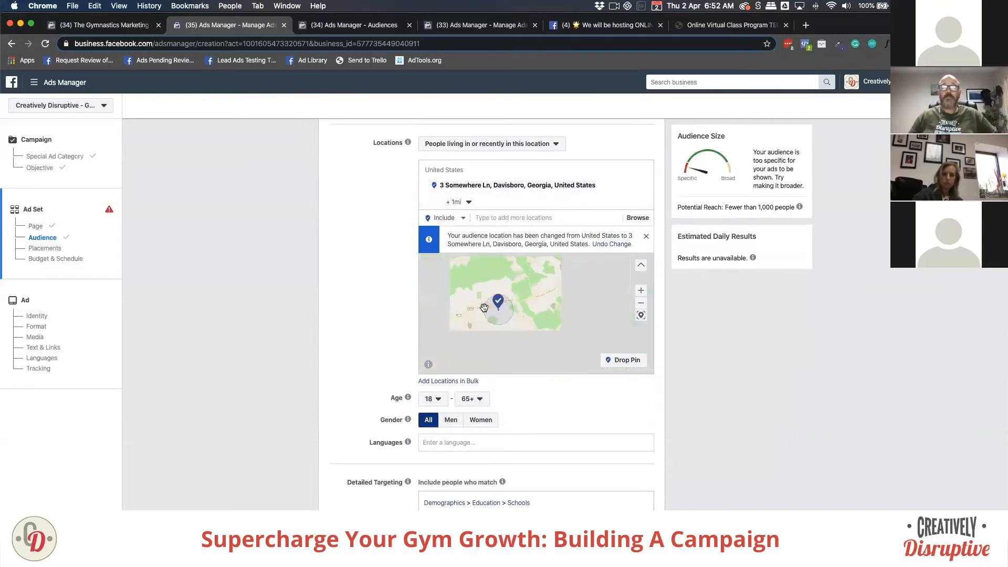
pyautogui.click(458, 202)
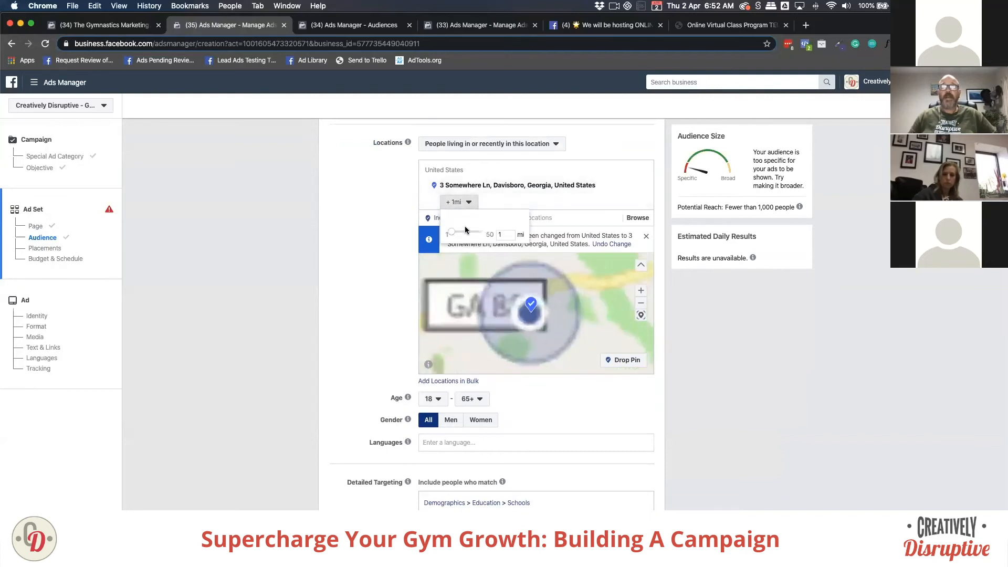
pyautogui.moveTo(449, 229); pyautogui.dragTo(487, 232)
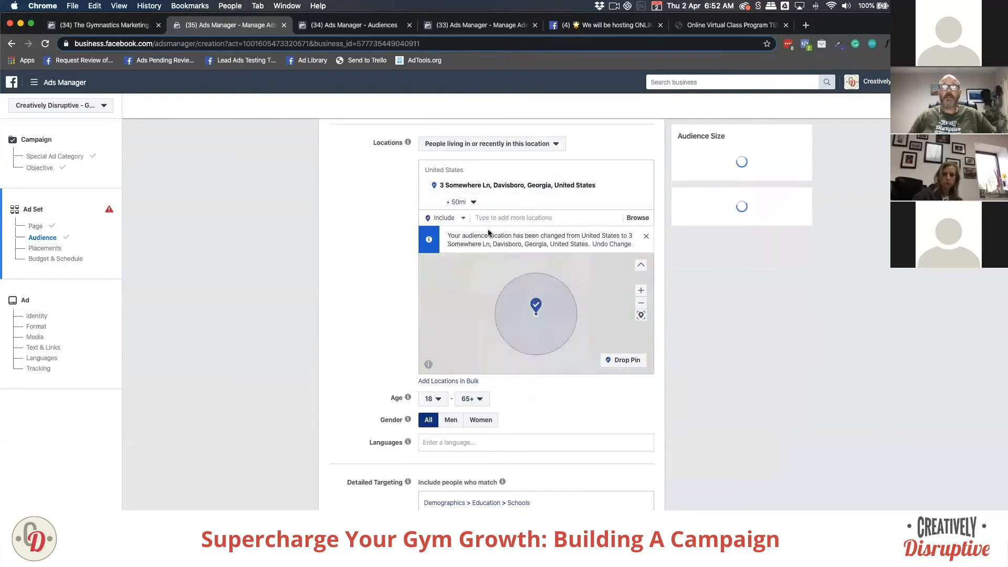
pyautogui.click(469, 203)
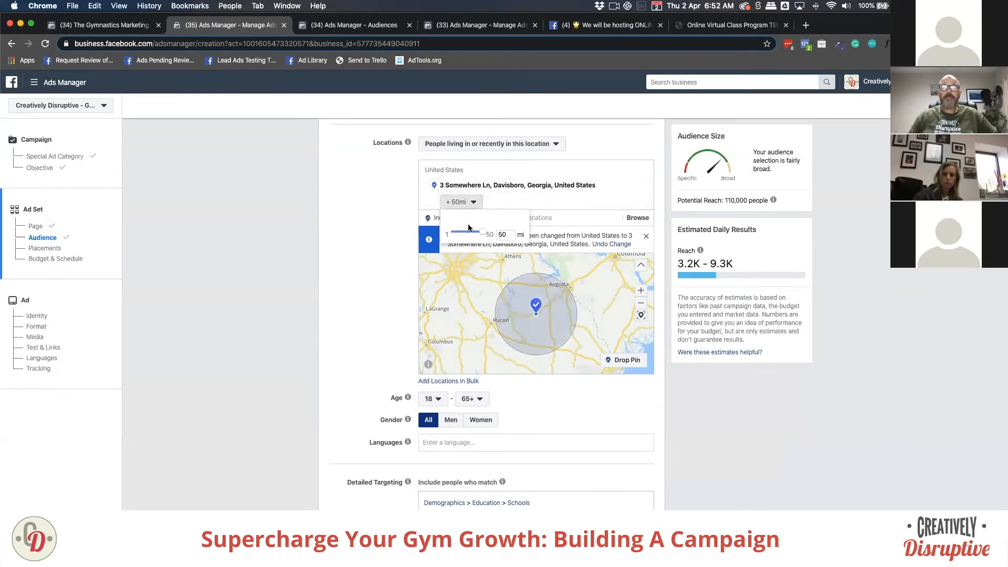
pyautogui.moveTo(475, 234); pyautogui.dragTo(466, 235)
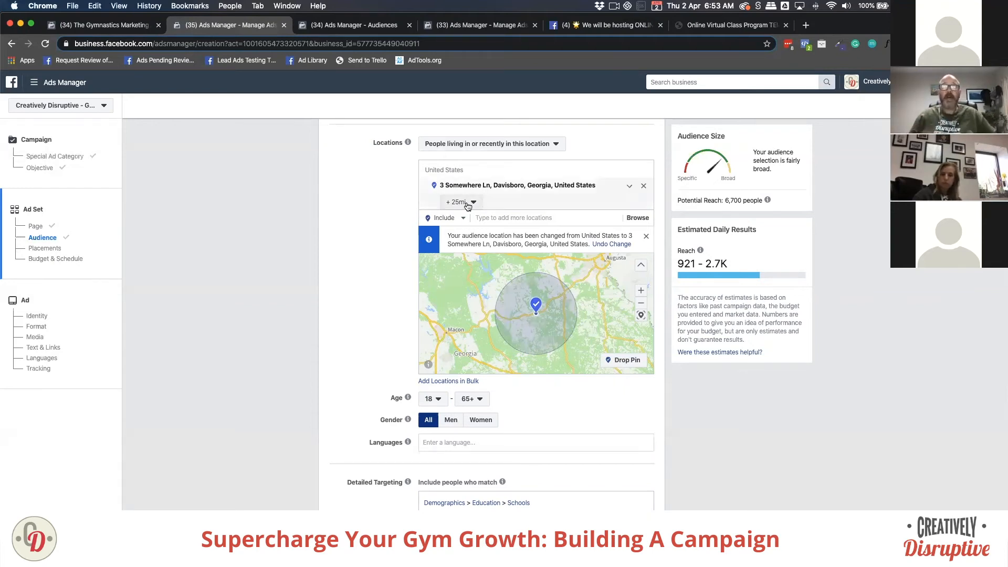
# Step: Remove the Davisboro address and target ZIP code 85374 in Surprise, Arizona instead
pyautogui.click(645, 189)
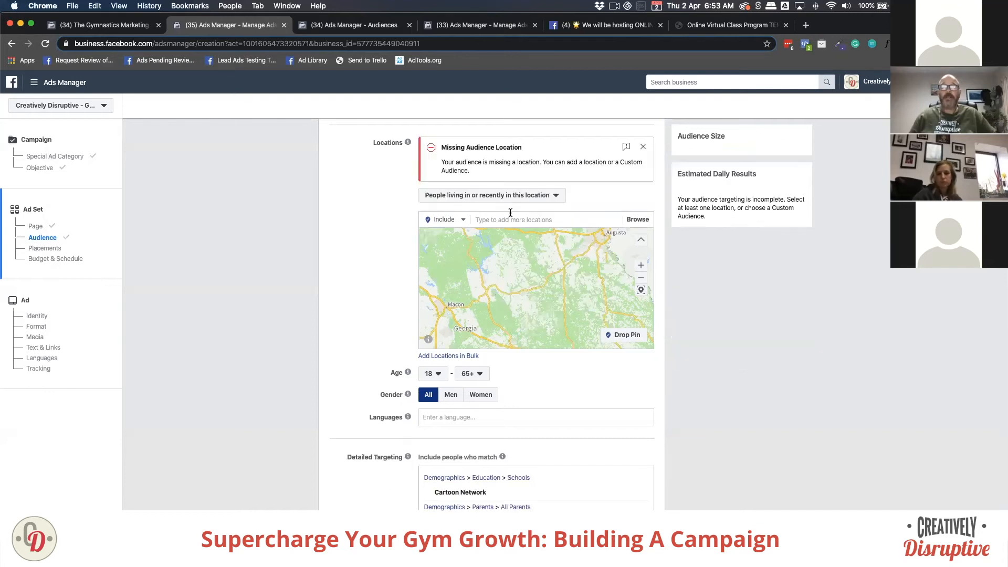
pyautogui.click(492, 215)
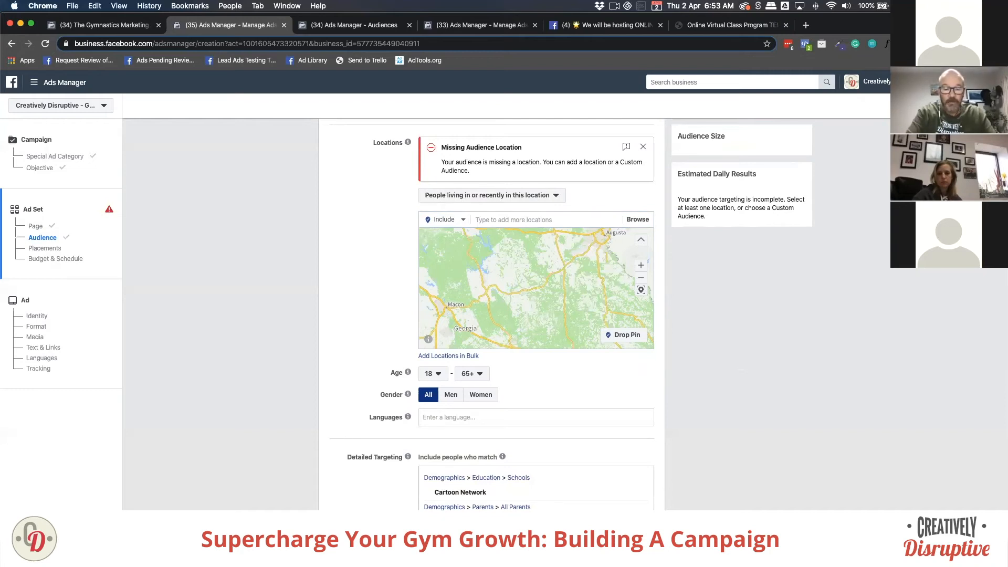
pyautogui.write('85374')
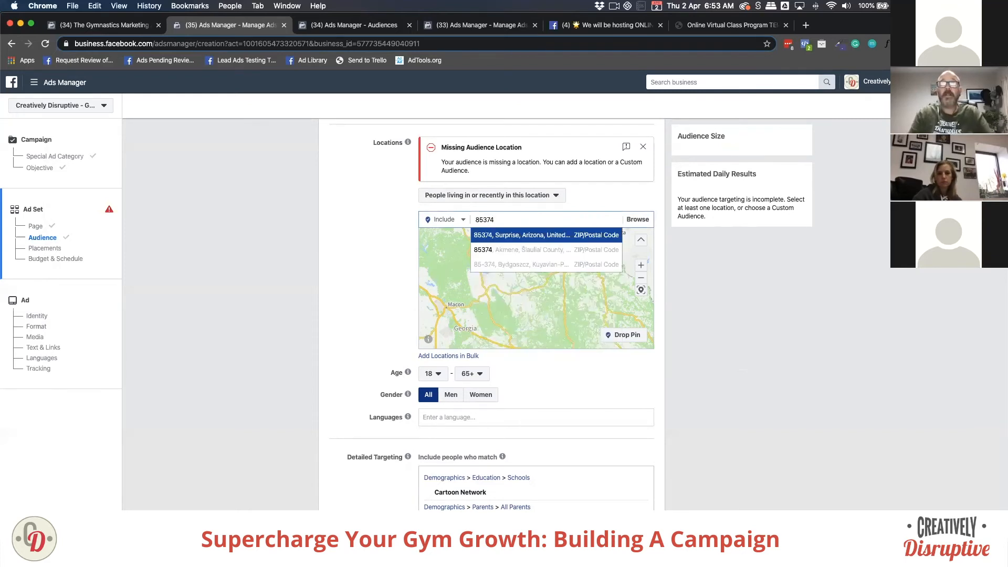
pyautogui.click(508, 235)
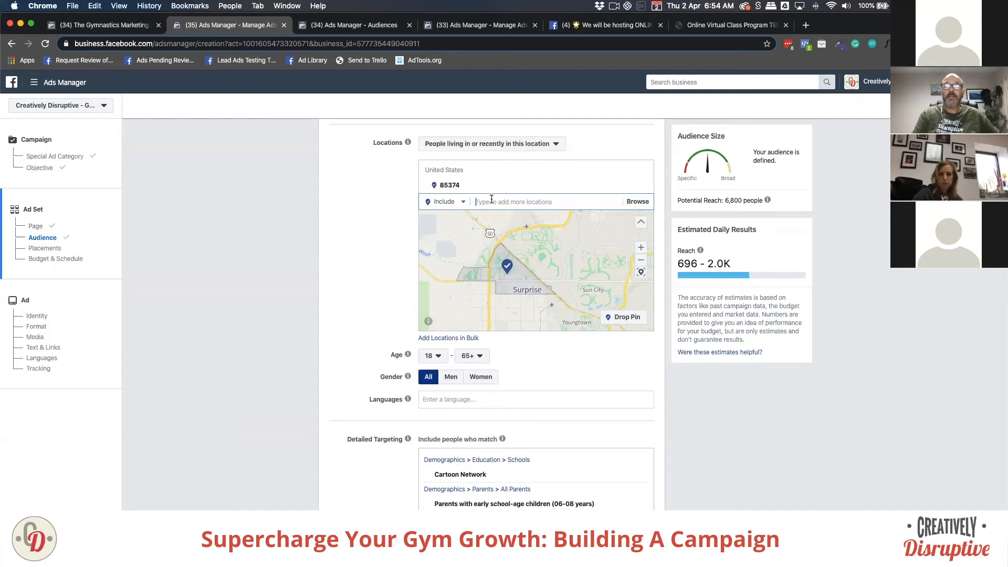
# Step: Add ZIP codes 85375 (Sun City West) and 85378 (Surprise, Arizona) as locations
pyautogui.write('85')
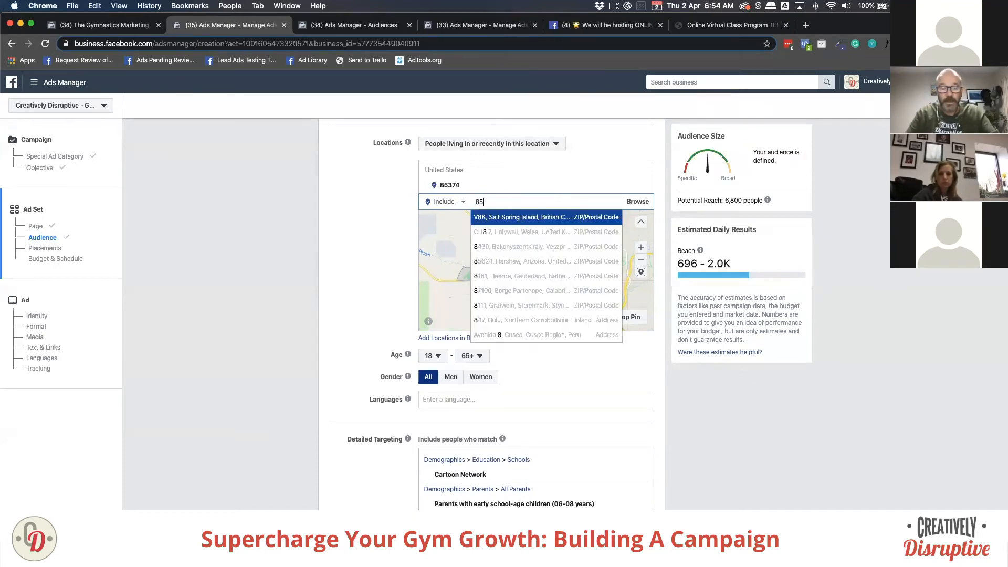
pyautogui.write('375')
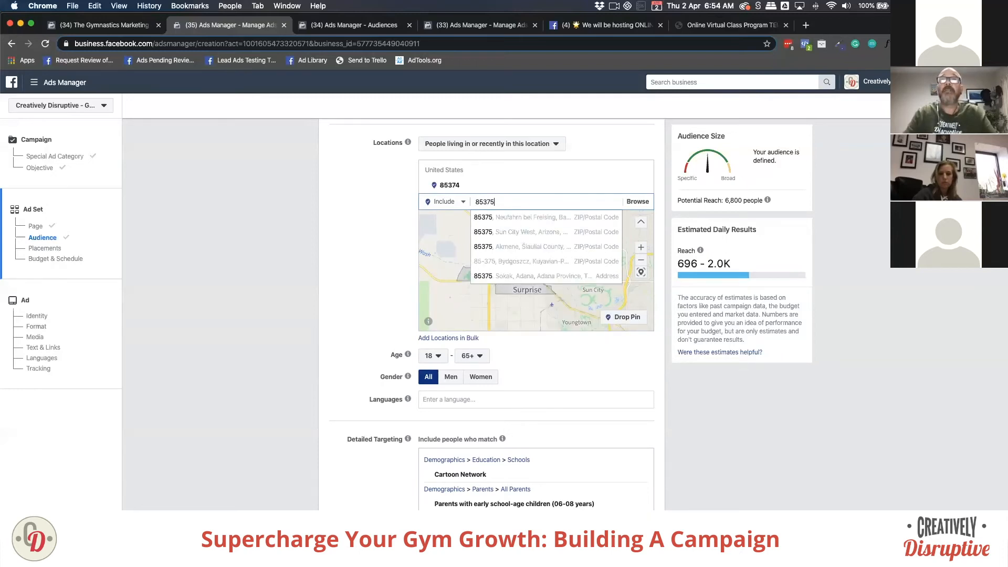
pyautogui.click(497, 231)
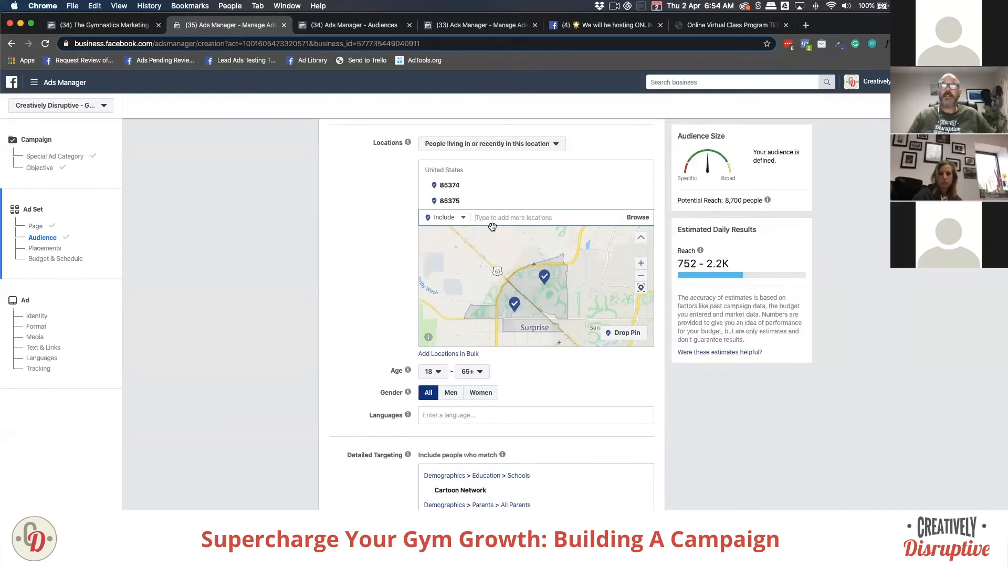
pyautogui.write('8')
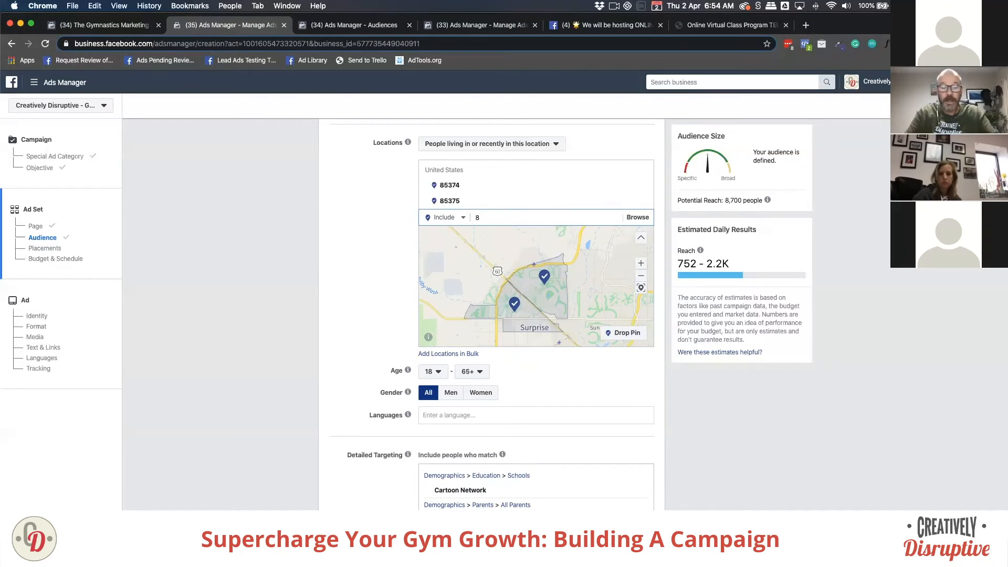
pyautogui.write('5378')
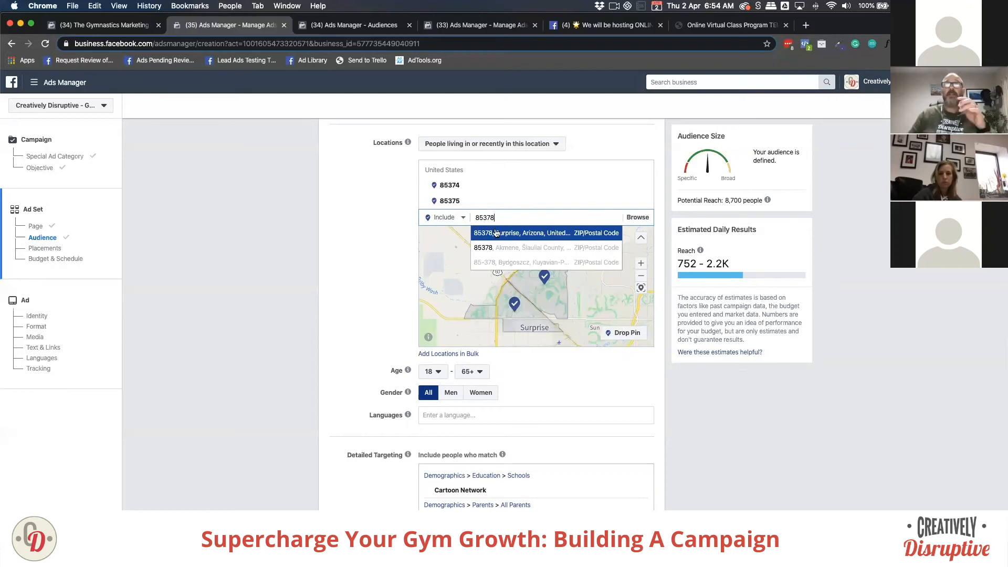
pyautogui.click(493, 234)
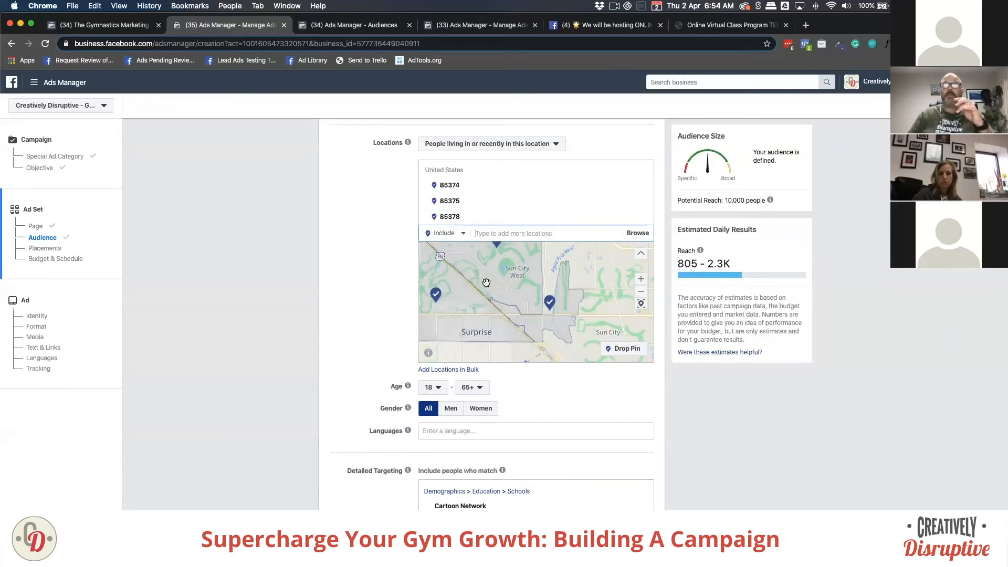
pyautogui.scroll(-3, 486, 282)
pyautogui.scroll(3, 486, 282)
pyautogui.moveTo(488, 282); pyautogui.dragTo(525, 314)
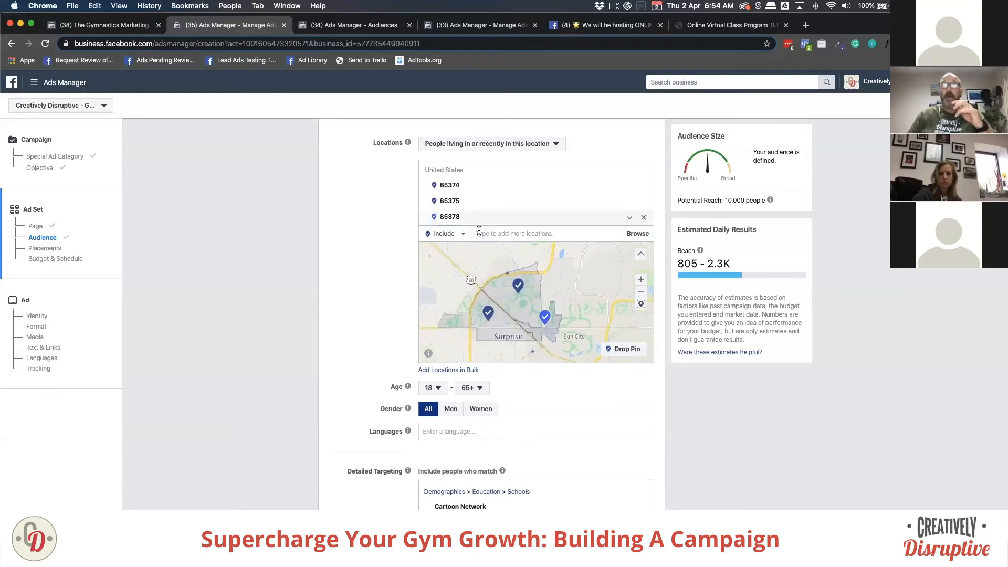
pyautogui.click(482, 231)
pyautogui.write('85740')
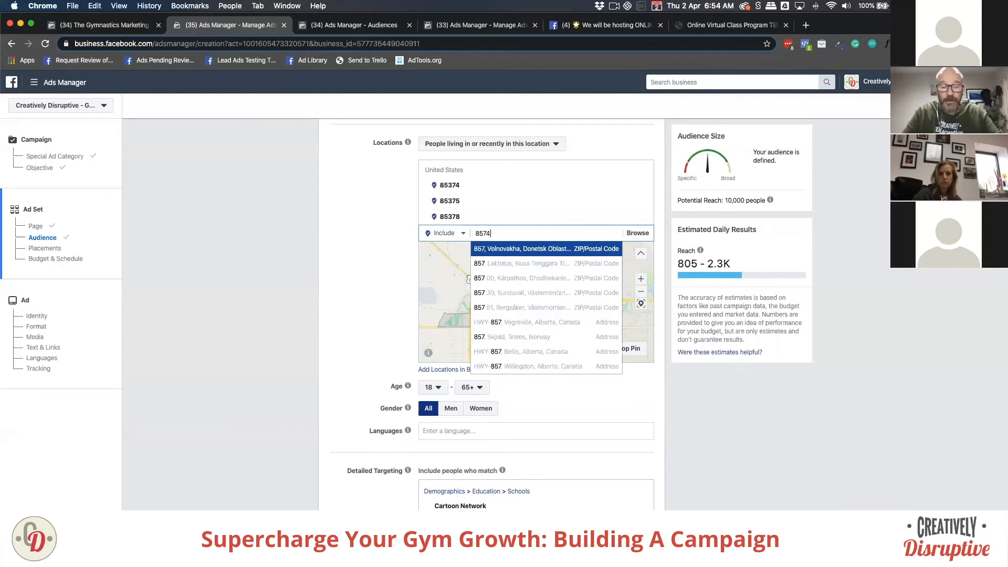
pyautogui.doubleClick(475, 231)
pyautogui.press('BackSpace')
pyautogui.click(371, 268)
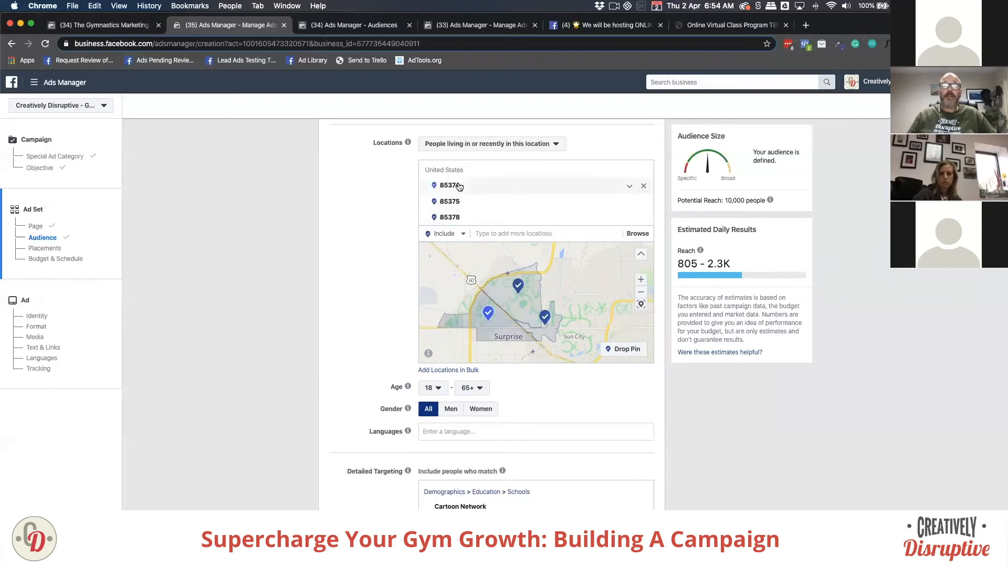
pyautogui.click(501, 234)
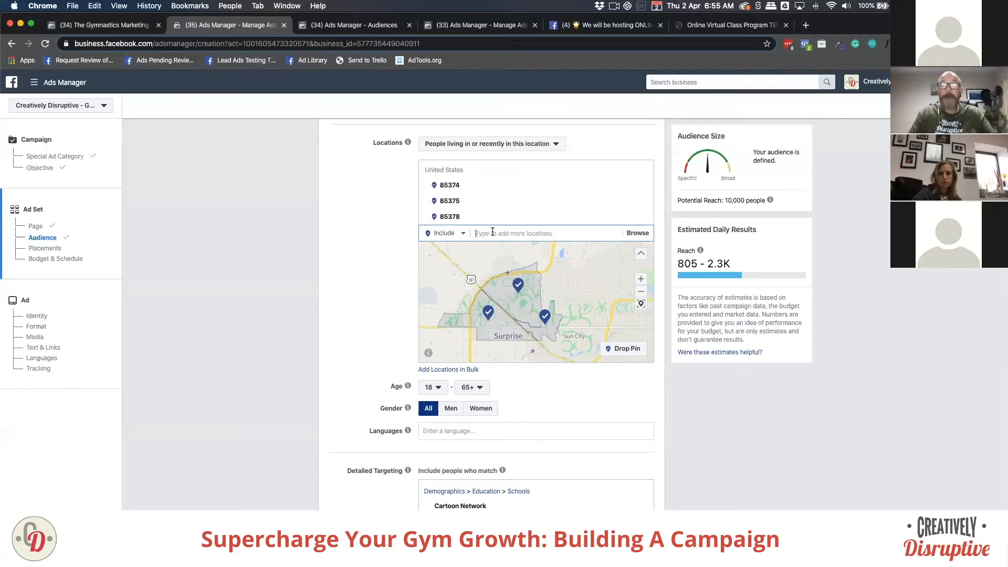
# Step: Target Bob Stump Memorial Pkwy, Phoenix, shrinking its radius from 10 to 4 miles
pyautogui.scroll(5, 517, 267)
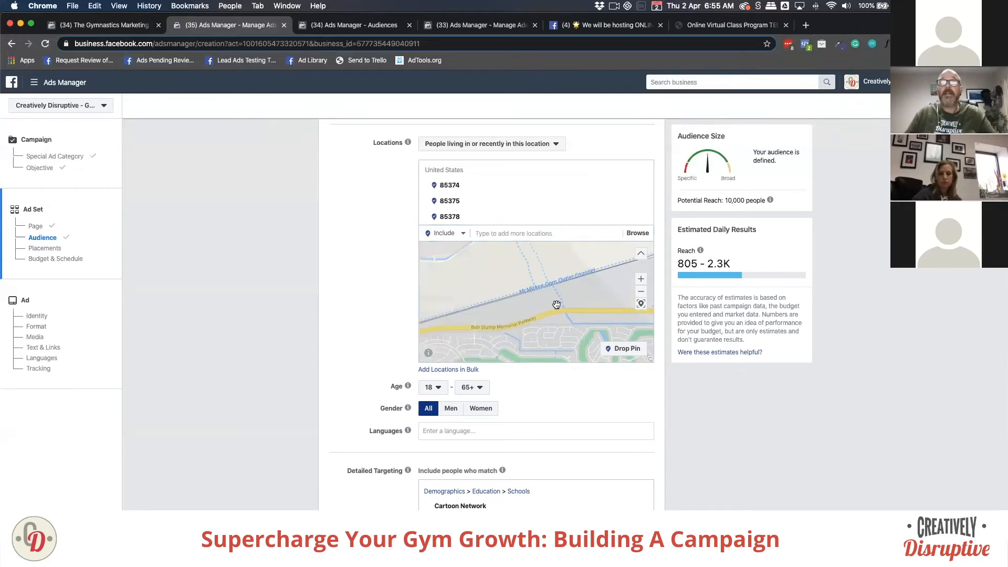
pyautogui.click(516, 233)
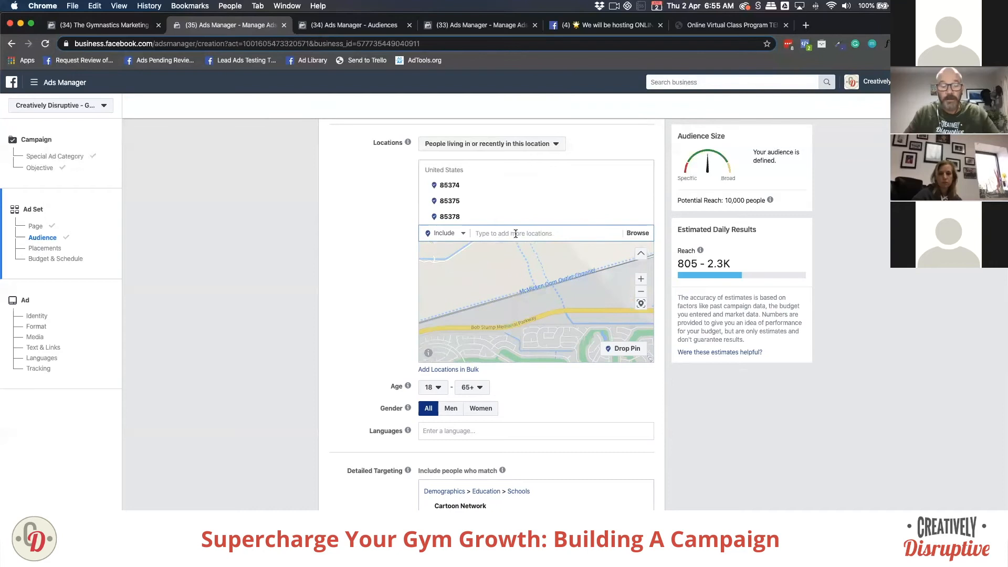
pyautogui.write('bob ')
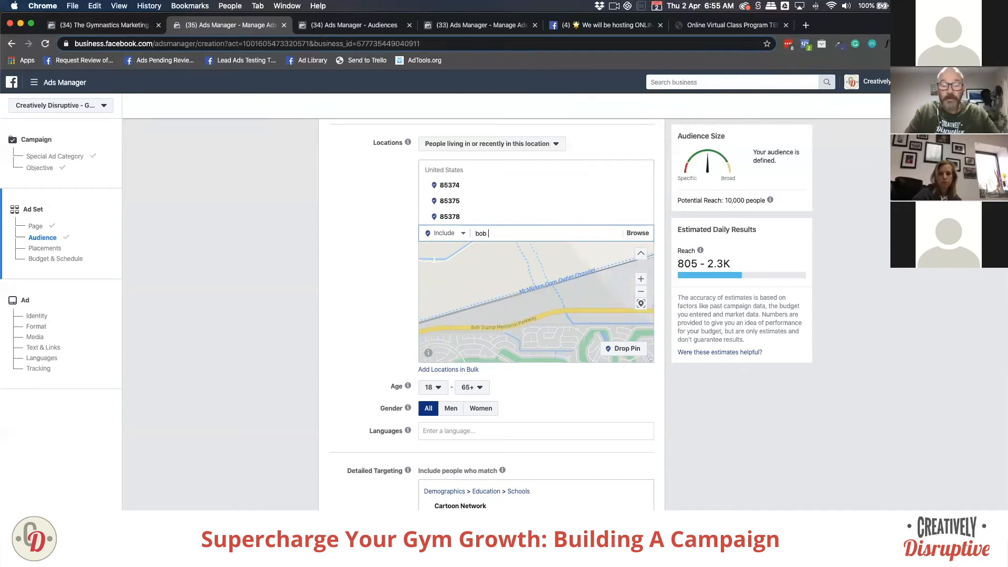
pyautogui.write('stump')
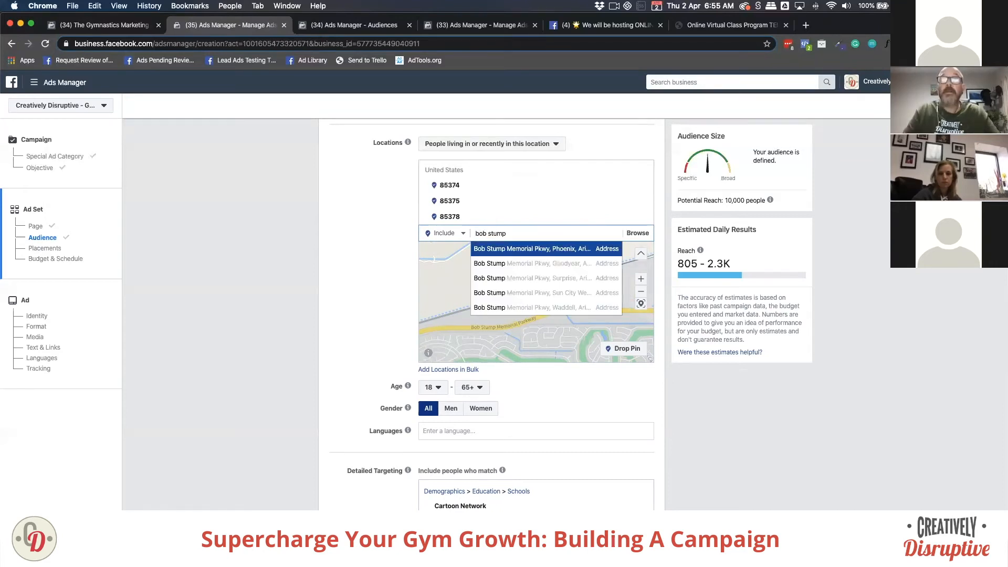
pyautogui.write(' memorial')
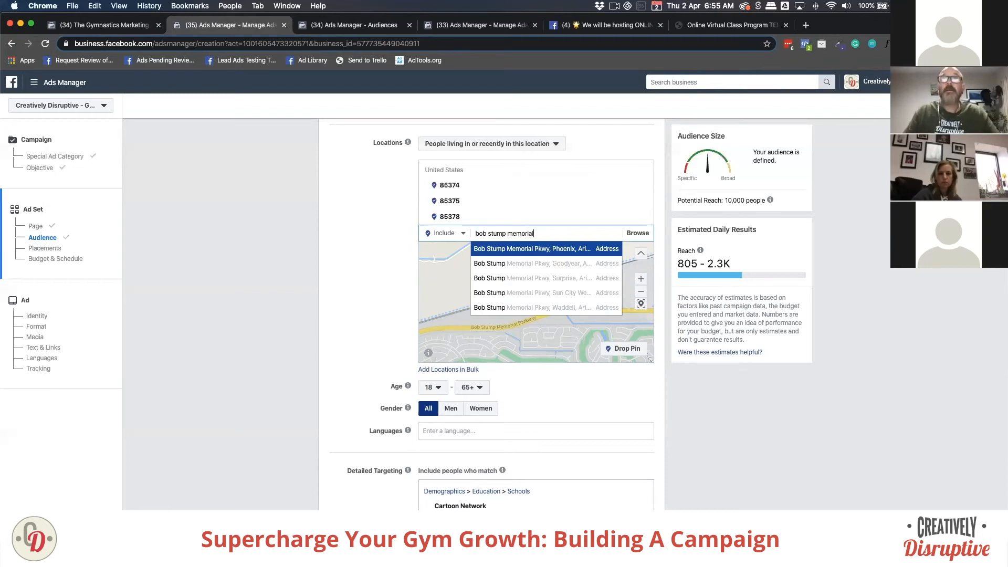
pyautogui.click(516, 251)
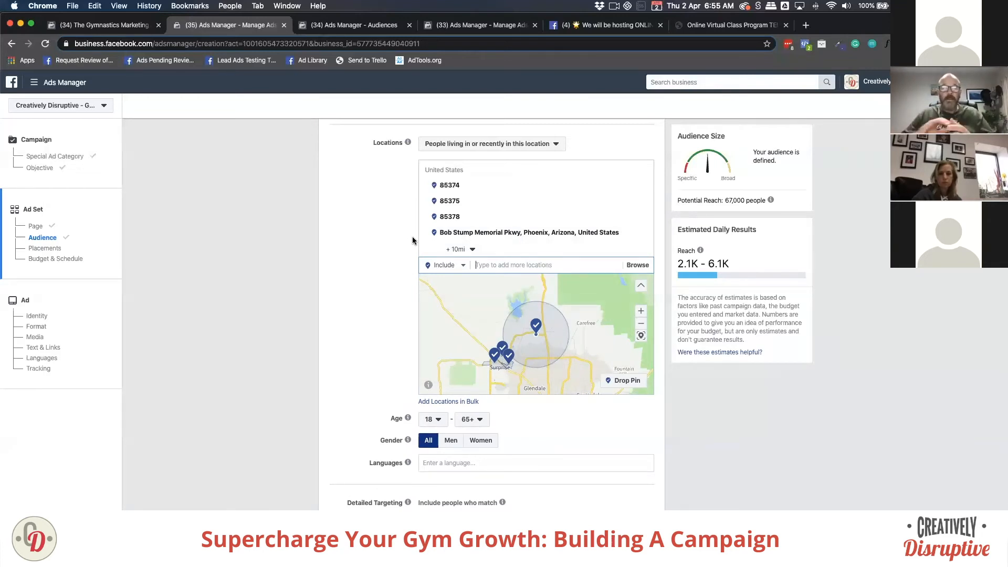
pyautogui.click(387, 253)
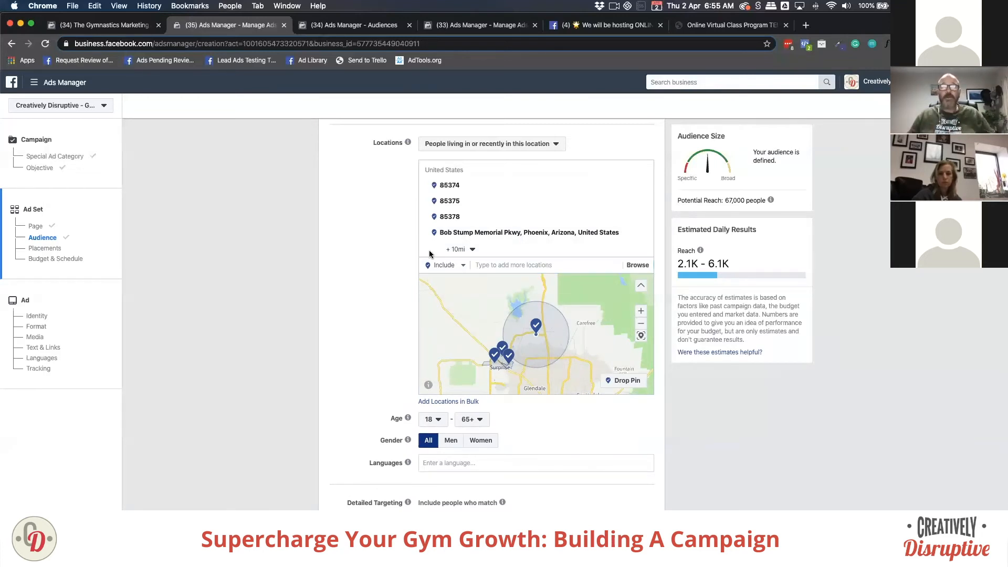
pyautogui.click(472, 250)
pyautogui.moveTo(456, 279); pyautogui.dragTo(453, 280)
pyautogui.click(393, 276)
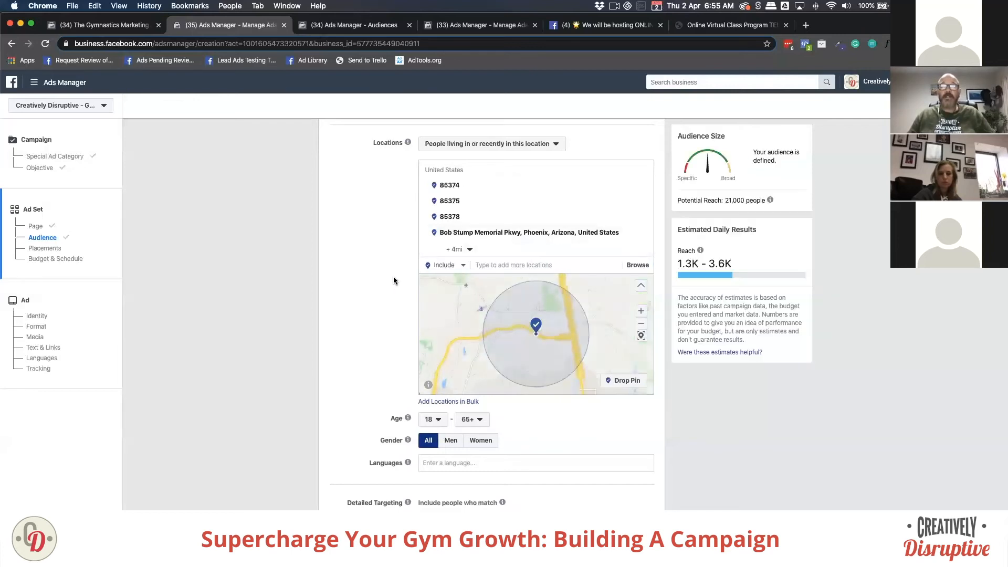
pyautogui.scroll(-3, 486, 319)
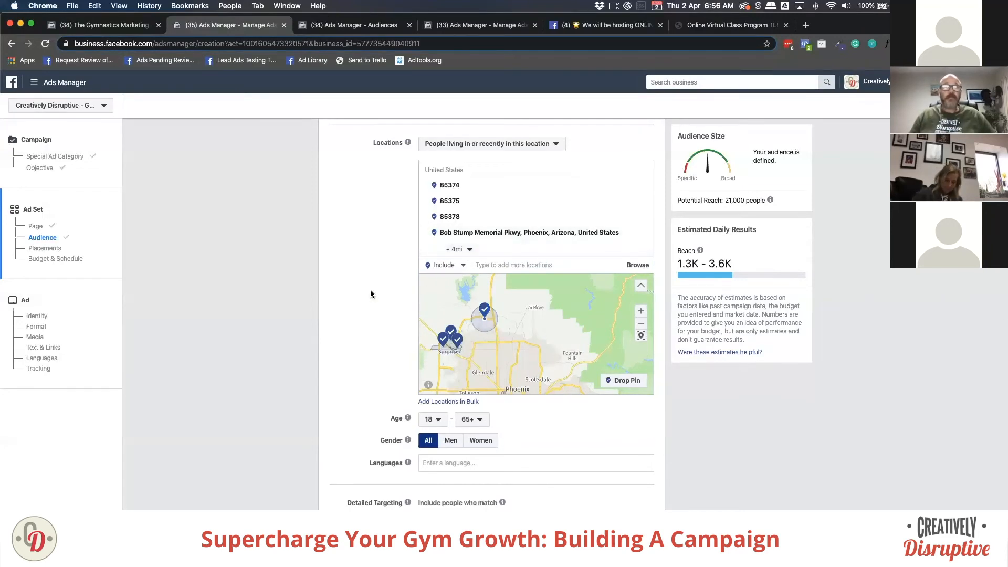
pyautogui.scroll(-1, 370, 292)
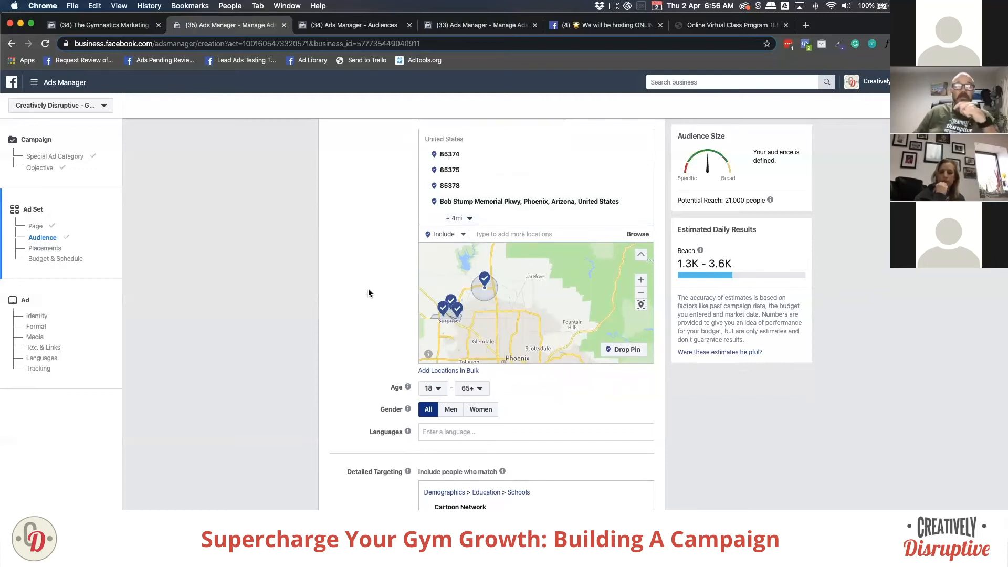
pyautogui.scroll(1, 371, 287)
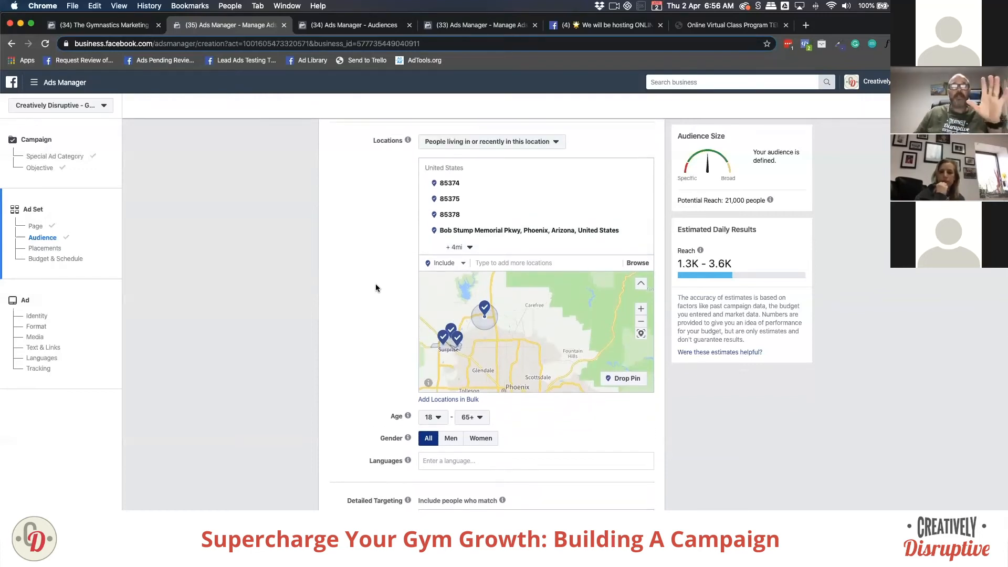
pyautogui.scroll(-5, 379, 284)
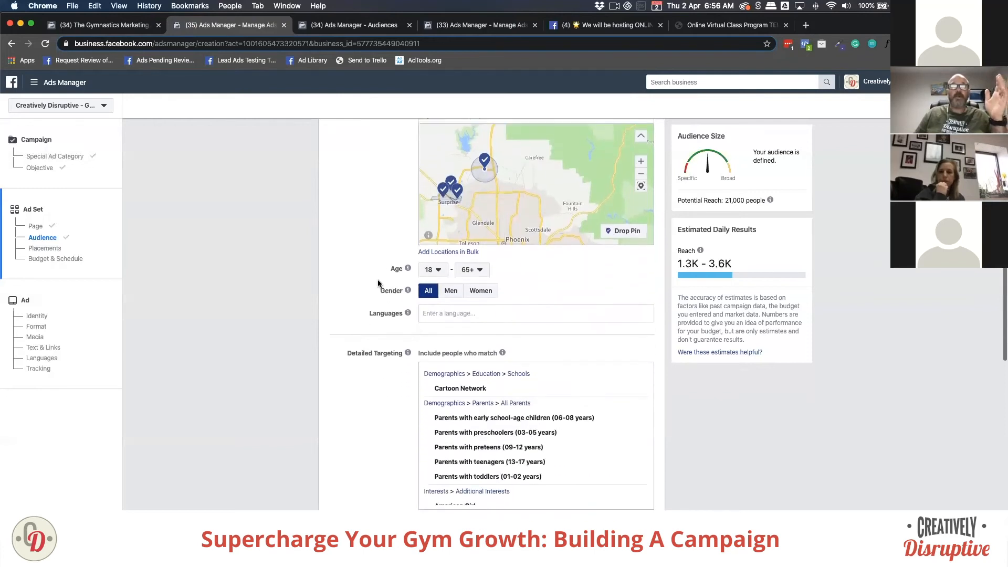
pyautogui.scroll(-3, 378, 281)
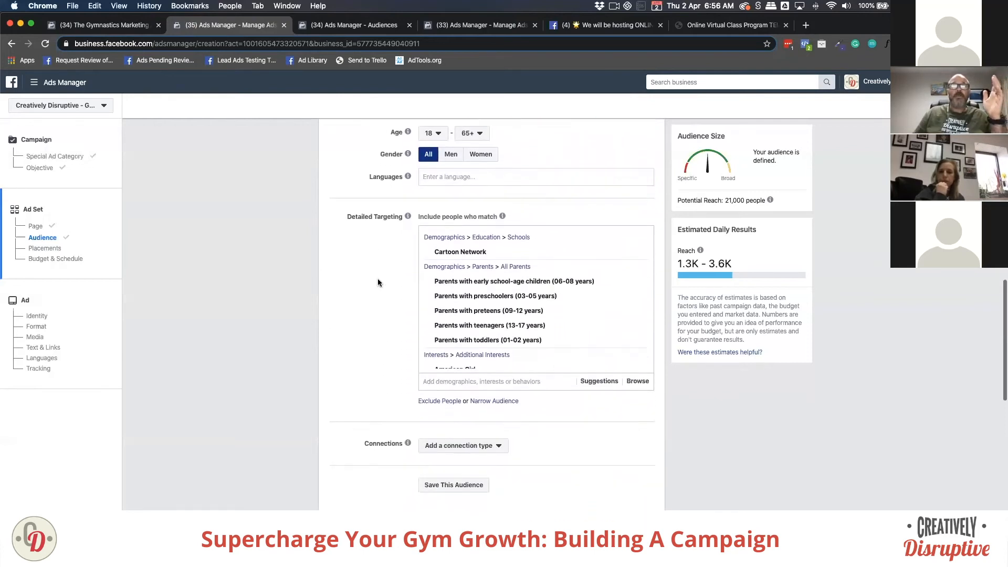
pyautogui.scroll(1, 339, 189)
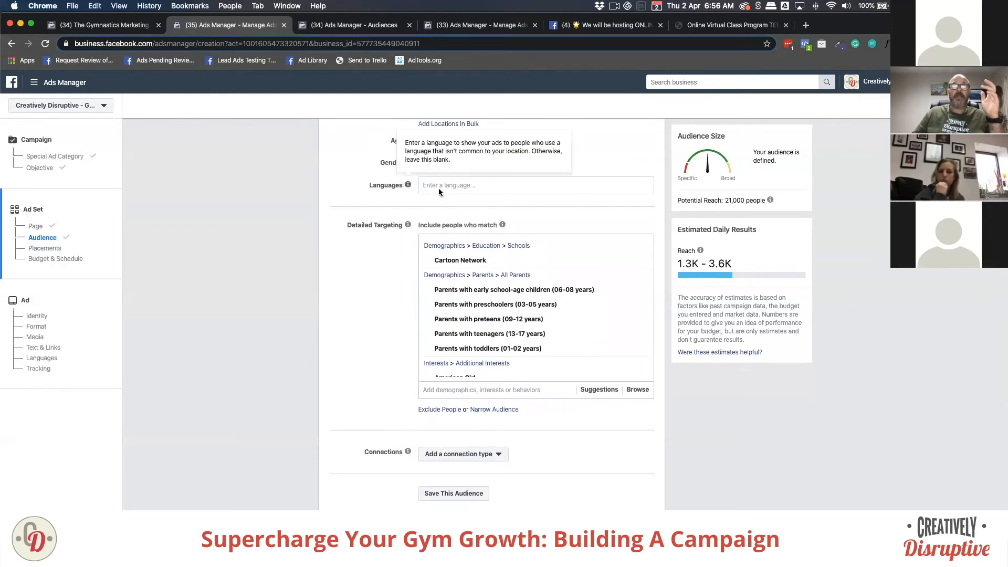
pyautogui.scroll(1, 376, 251)
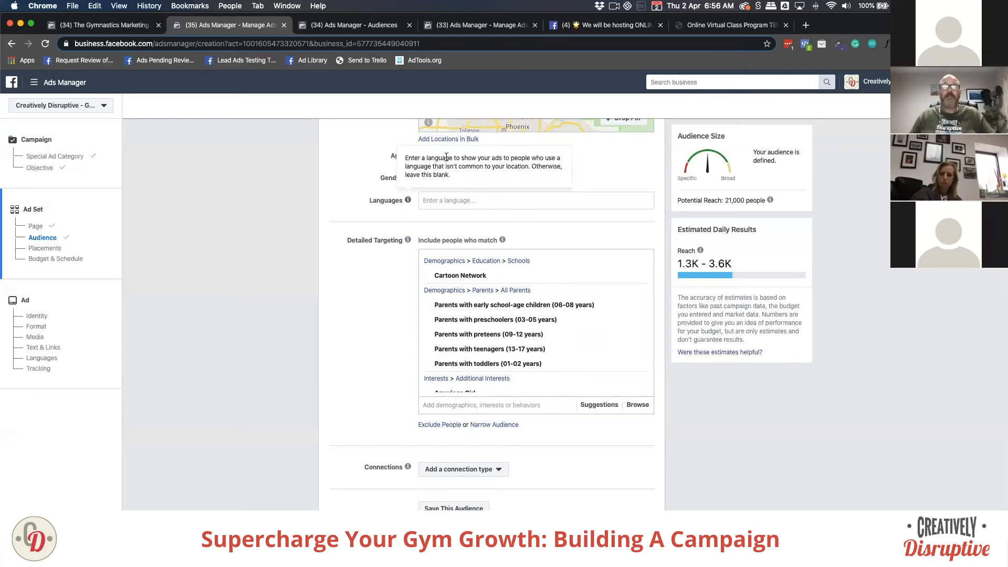
pyautogui.click(440, 160)
pyautogui.scroll(-2, 438, 248)
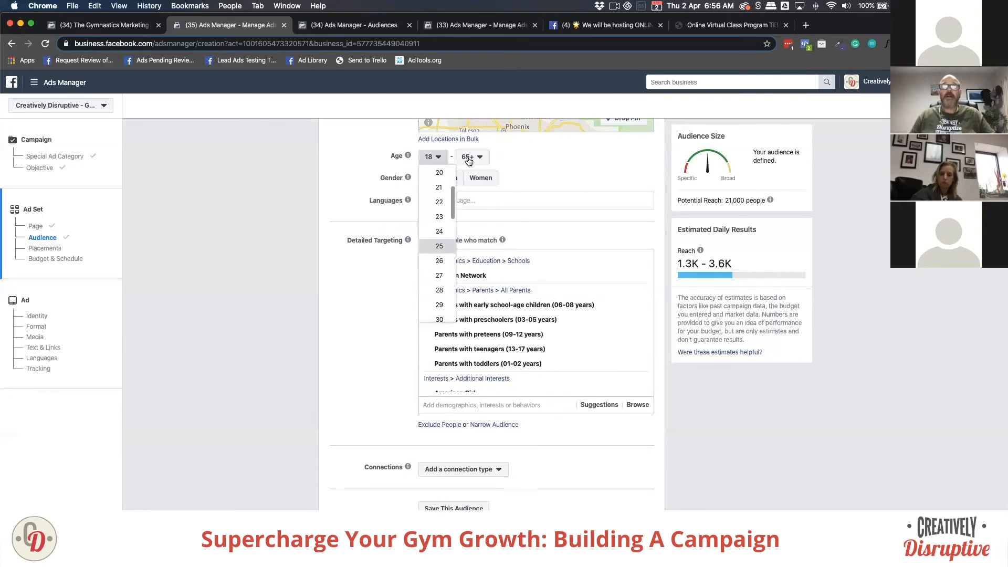
pyautogui.click(439, 247)
pyautogui.click(470, 156)
pyautogui.scroll(3, 474, 267)
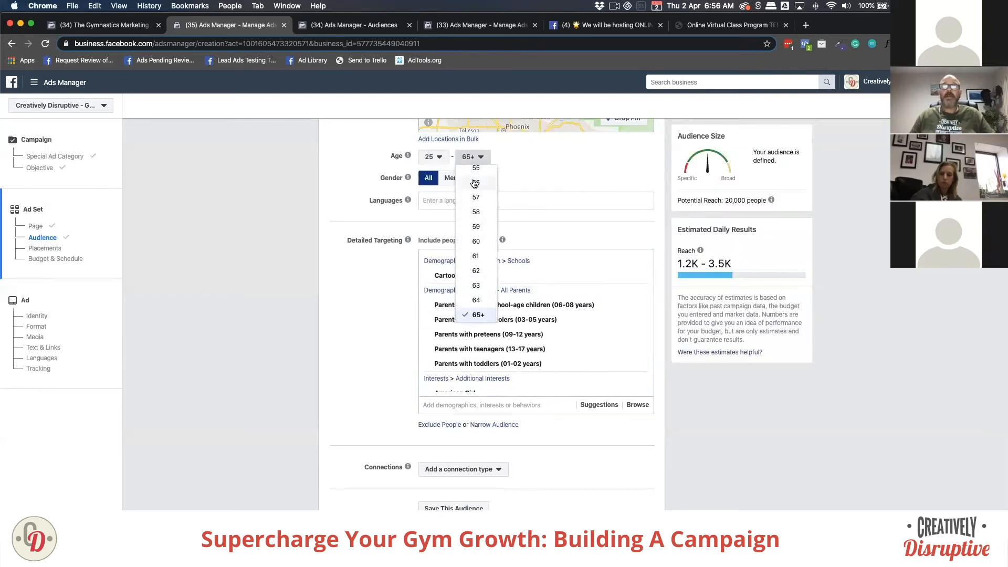
pyautogui.click(473, 261)
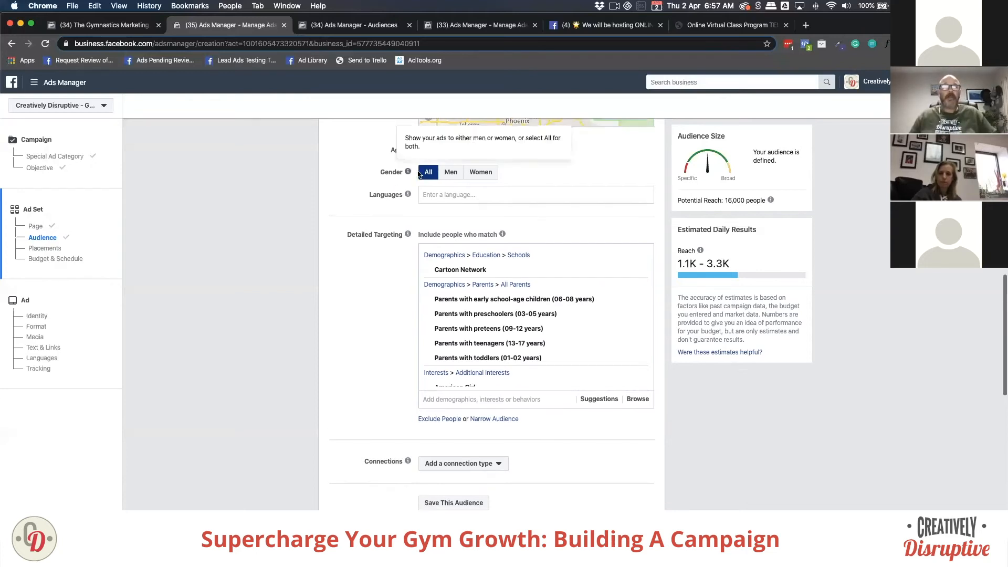
pyautogui.scroll(4, 357, 205)
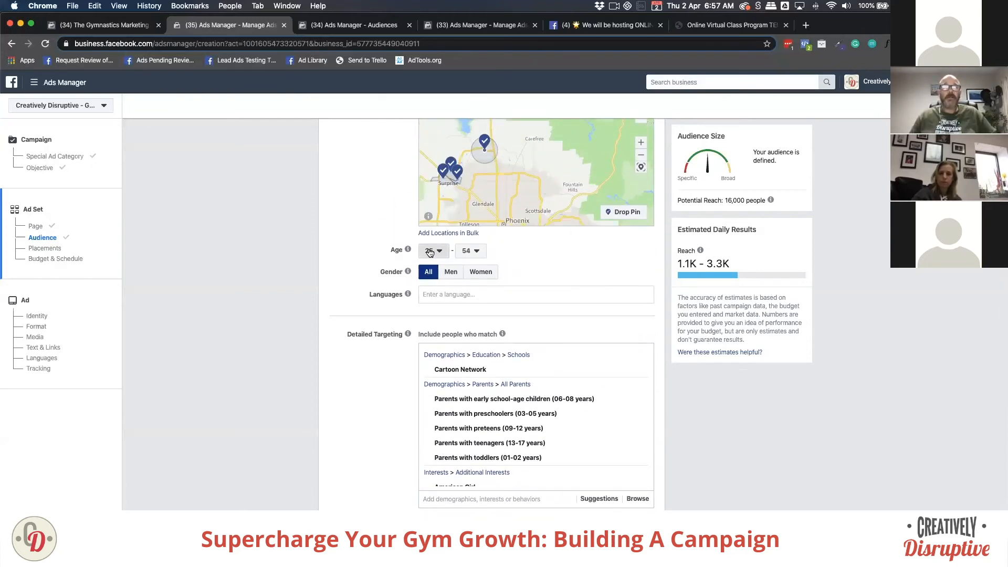
pyautogui.click(427, 252)
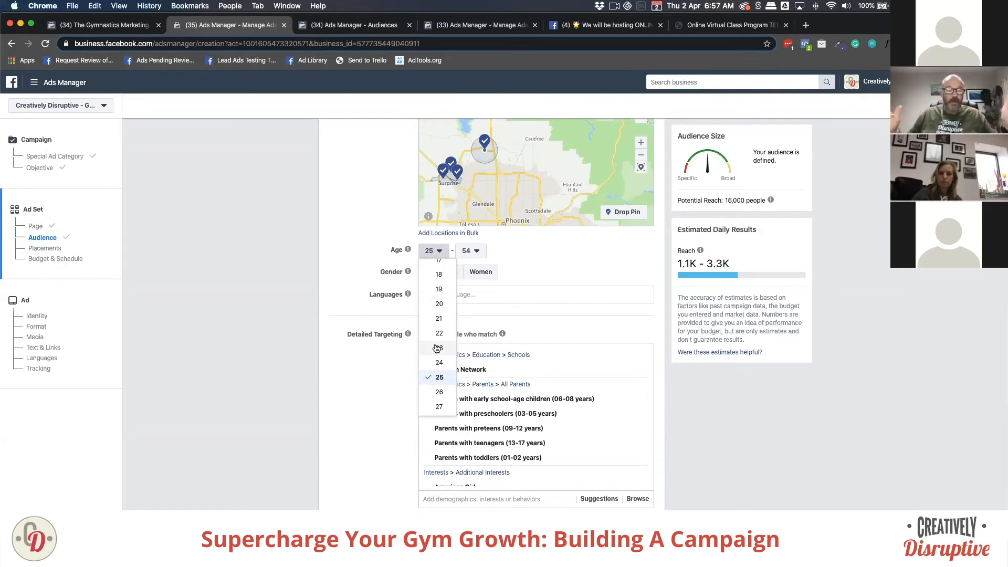
pyautogui.click(347, 291)
pyautogui.click(470, 251)
pyautogui.scroll(-2, 476, 368)
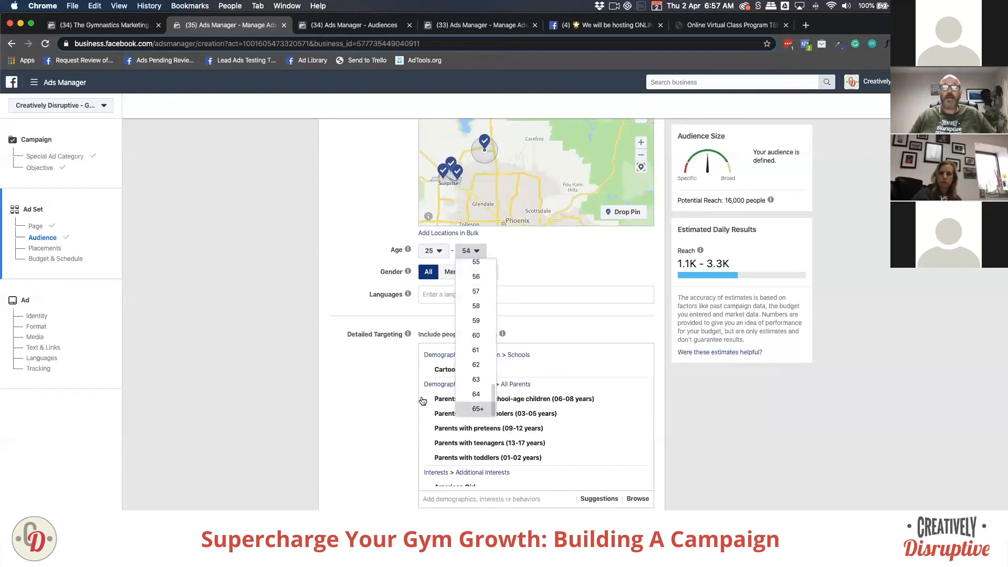
pyautogui.click(477, 409)
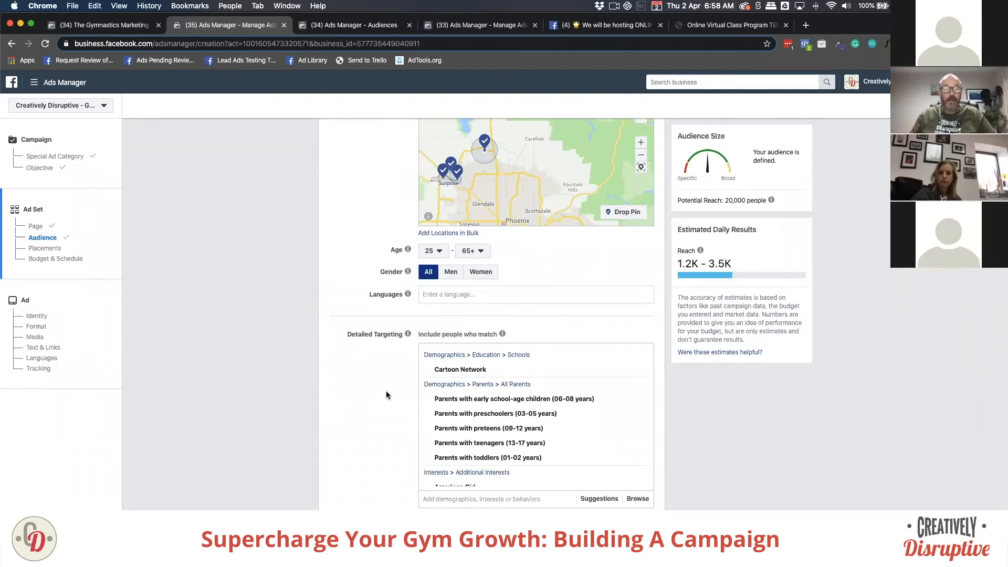
# Step: Lower the minimum audience age to 18 so the range spans 18–65+
pyautogui.moveTo(358, 335); pyautogui.dragTo(363, 334)
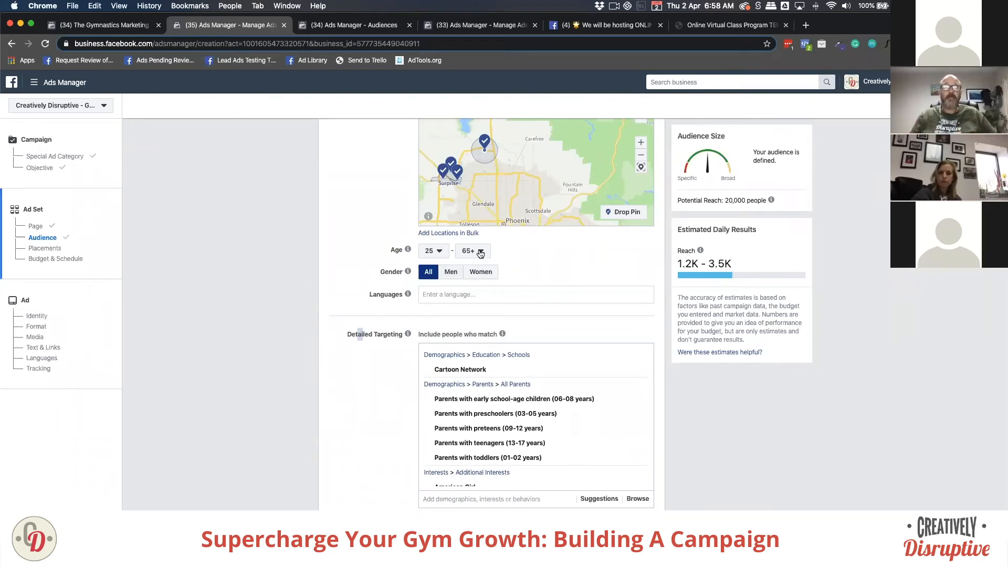
pyautogui.click(369, 253)
pyautogui.click(429, 251)
pyautogui.scroll(1, 434, 288)
pyautogui.click(435, 265)
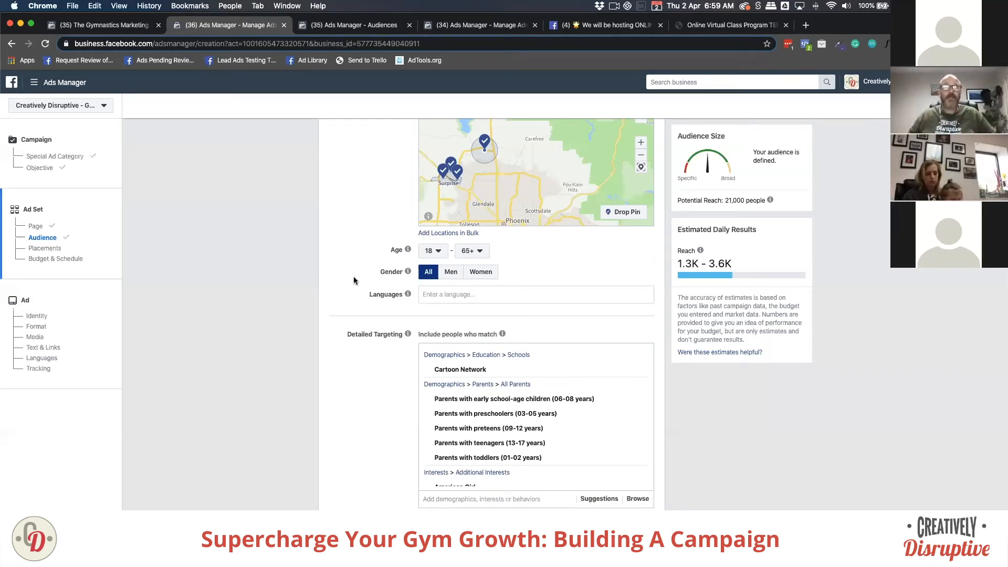
pyautogui.scroll(2, 355, 281)
pyautogui.scroll(-6, 366, 353)
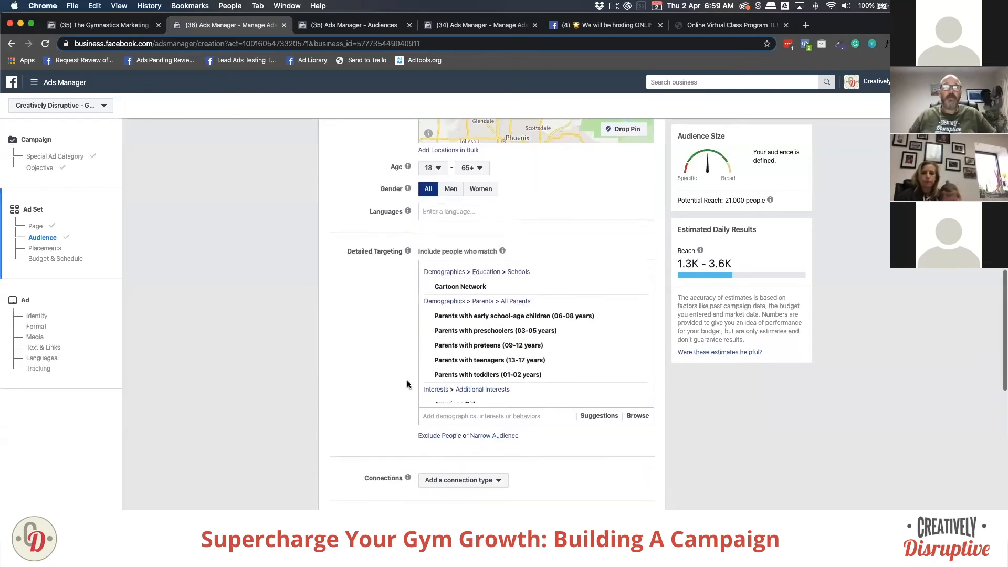
pyautogui.scroll(3, 348, 338)
pyautogui.scroll(1, 348, 343)
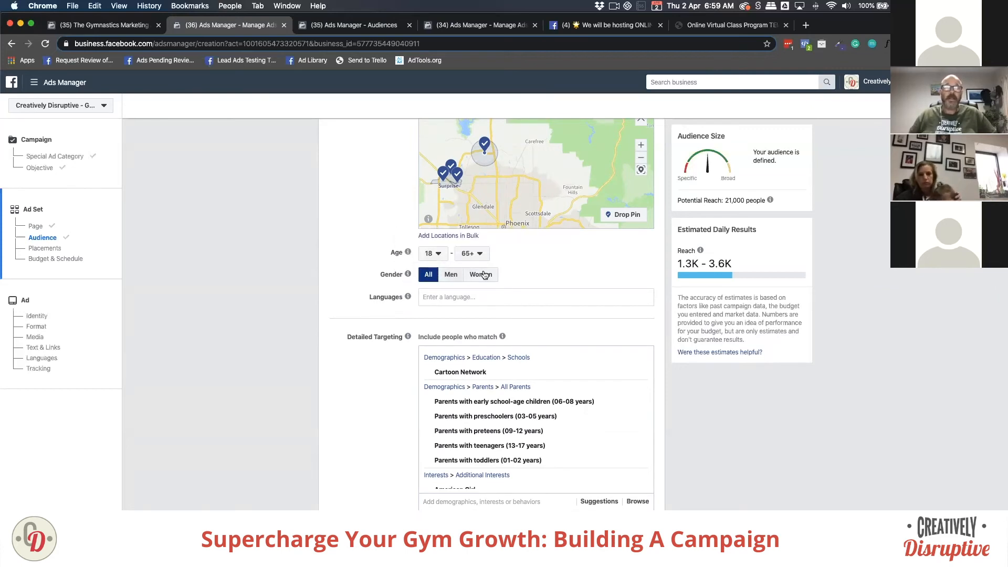
pyautogui.click(482, 274)
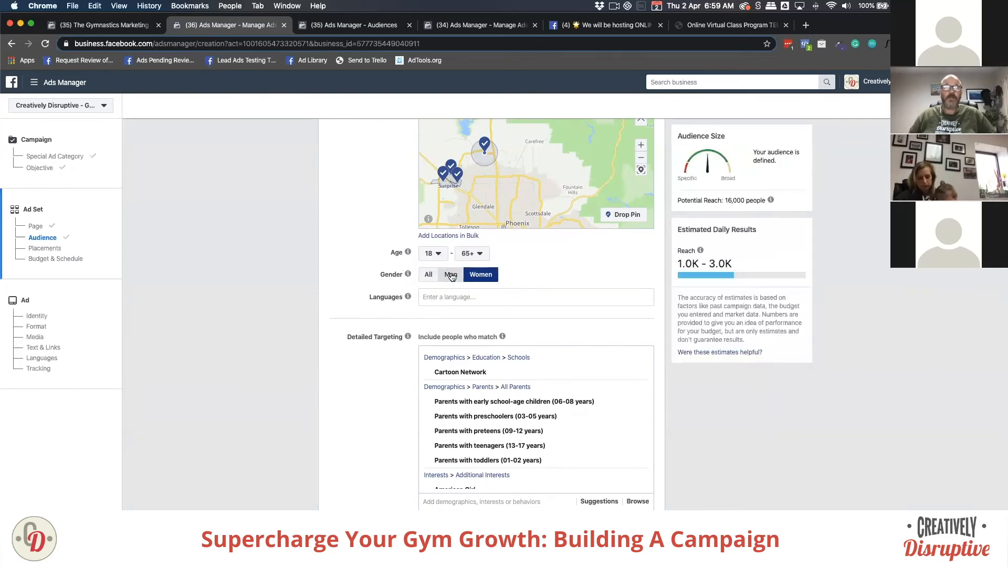
pyautogui.click(428, 275)
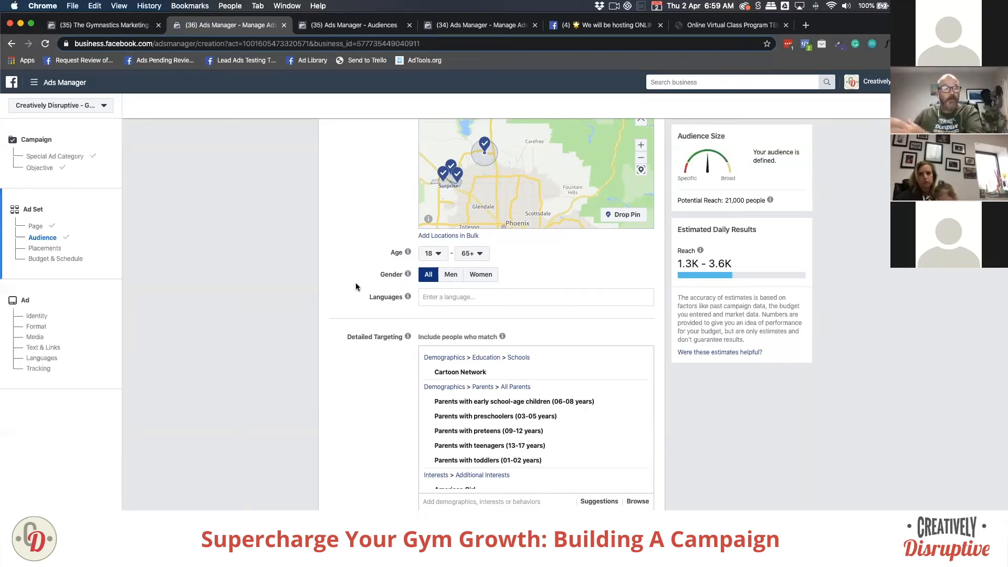
pyautogui.click(452, 278)
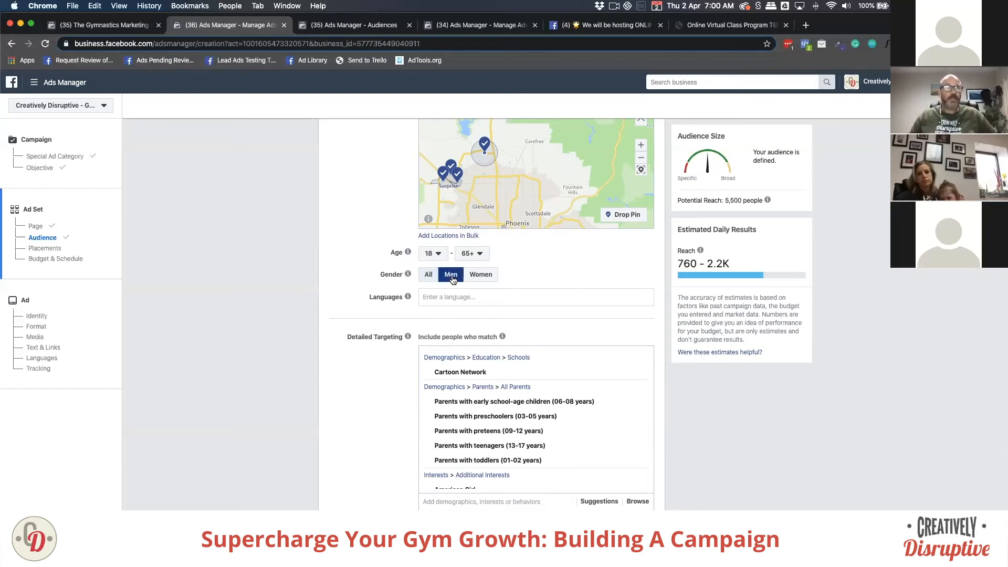
pyautogui.click(429, 274)
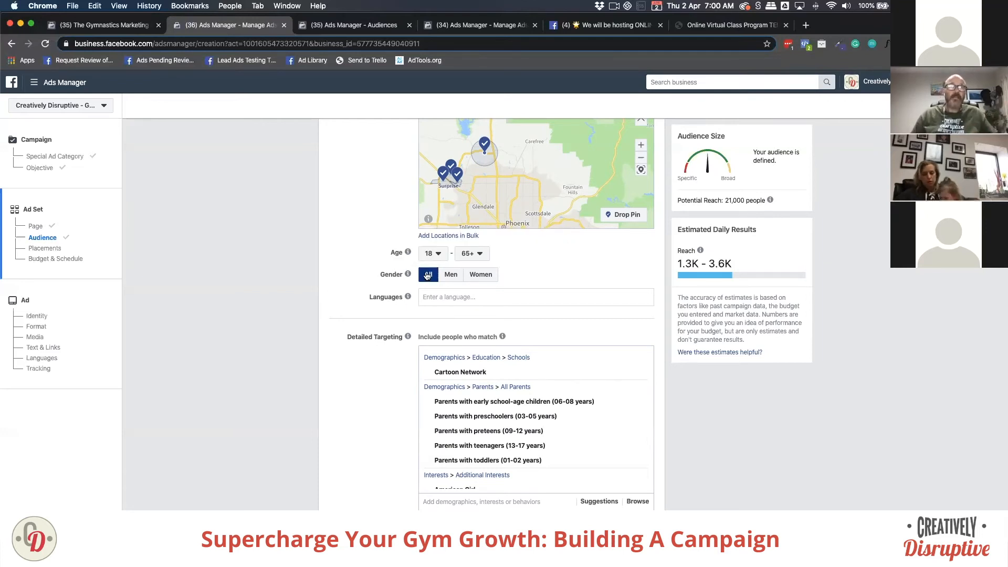
pyautogui.moveTo(408, 296)
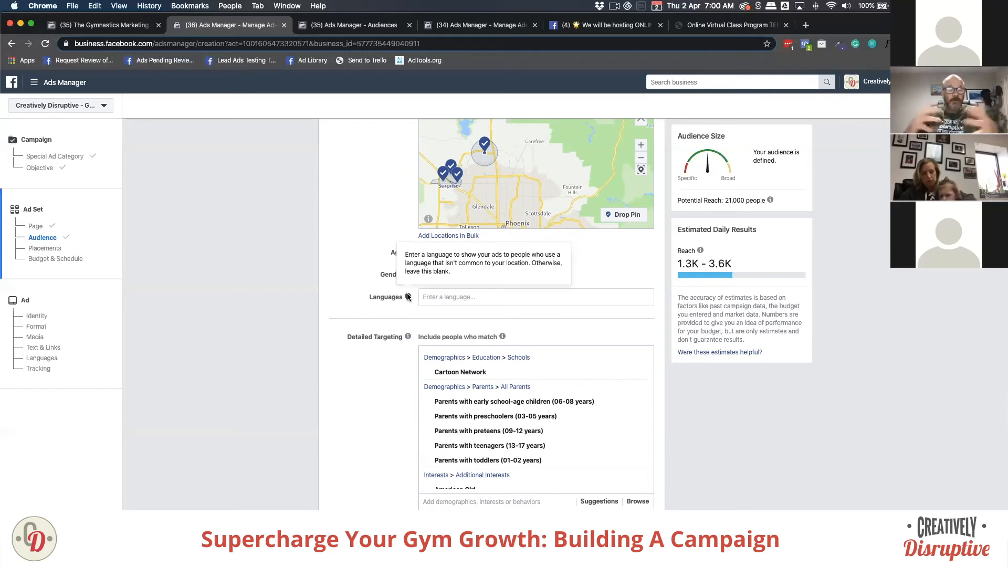
pyautogui.click(441, 299)
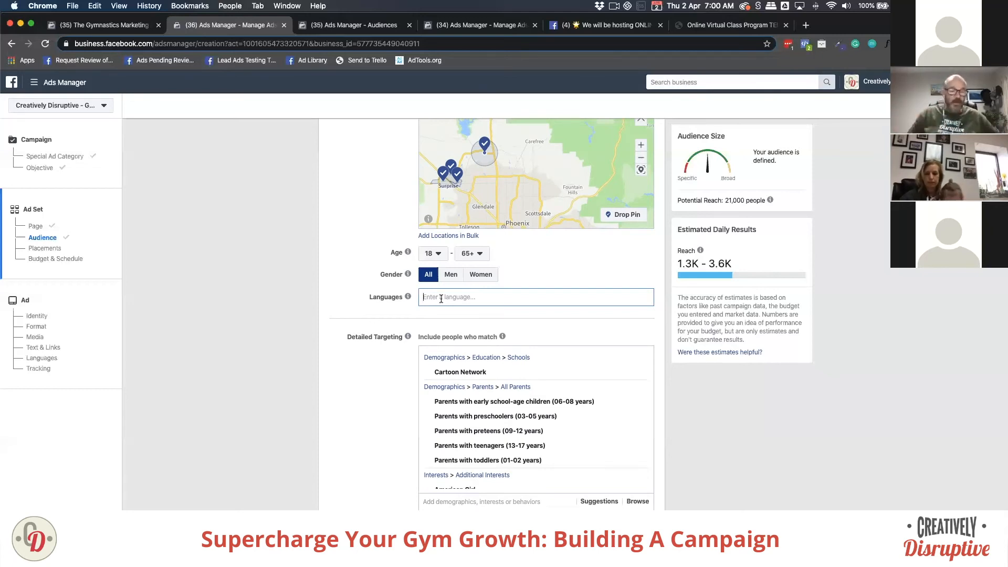
pyautogui.click(335, 308)
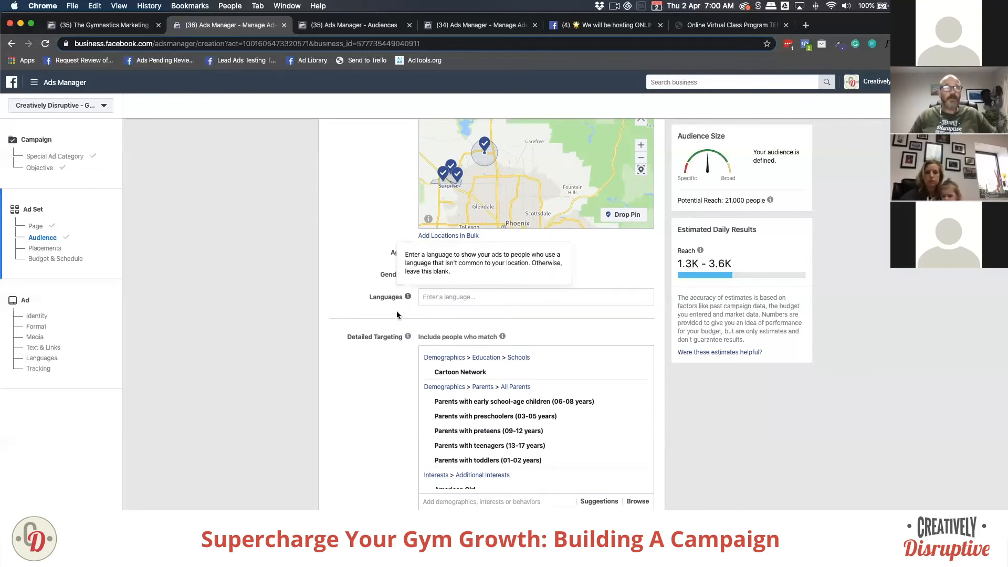
pyautogui.scroll(-4, 376, 338)
pyautogui.scroll(-5, 377, 338)
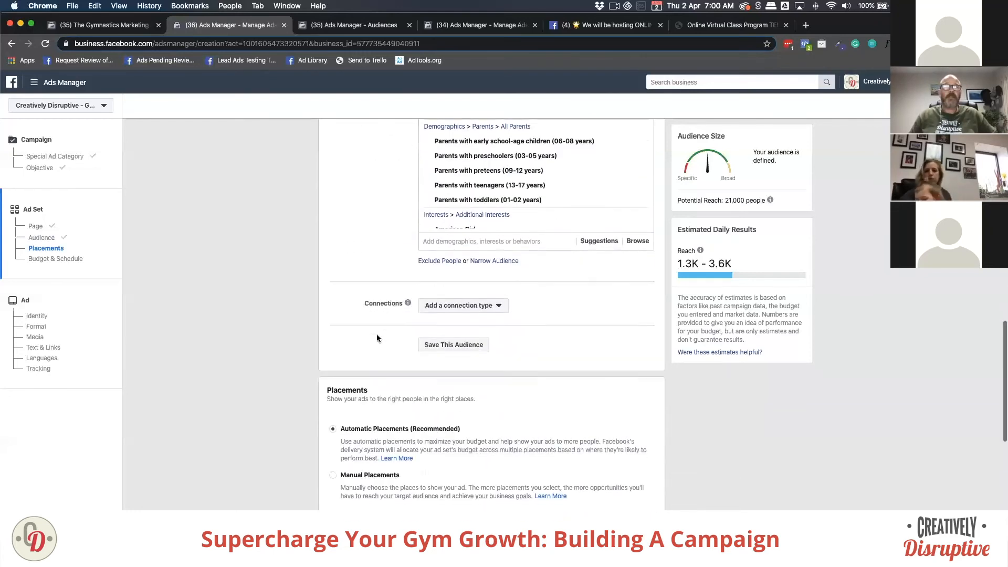
pyautogui.scroll(-7, 377, 338)
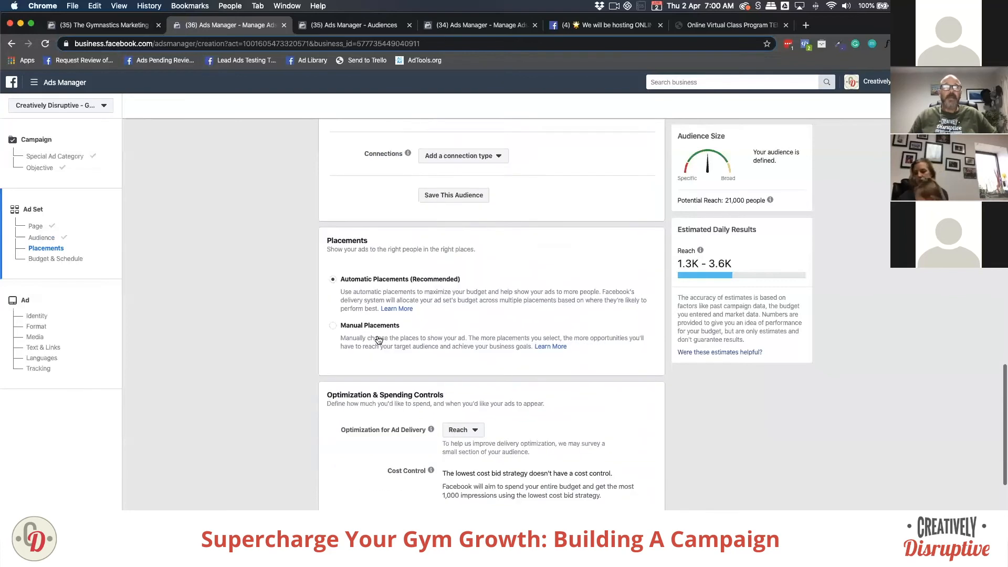
pyautogui.scroll(-1, 377, 338)
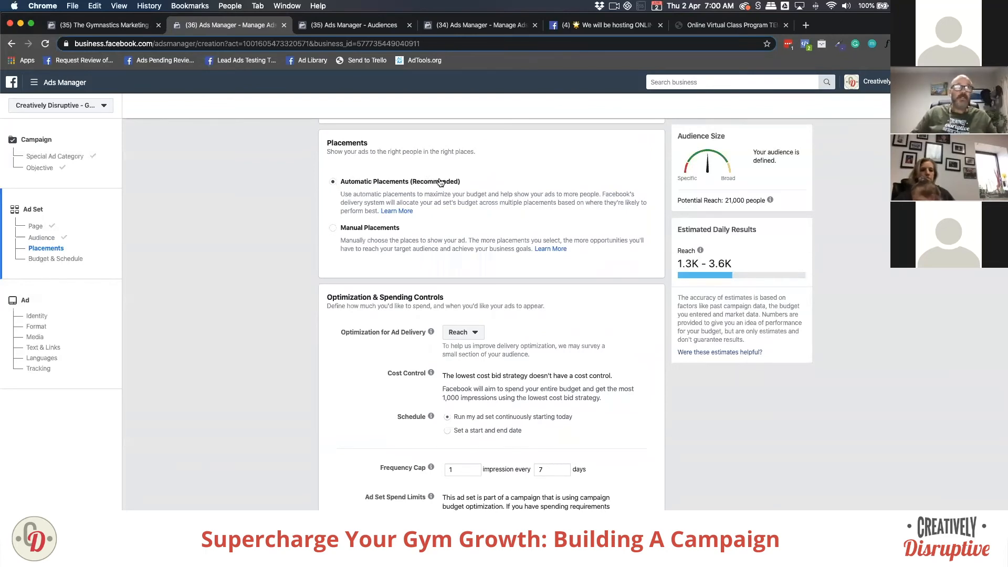
pyautogui.scroll(-3, 431, 222)
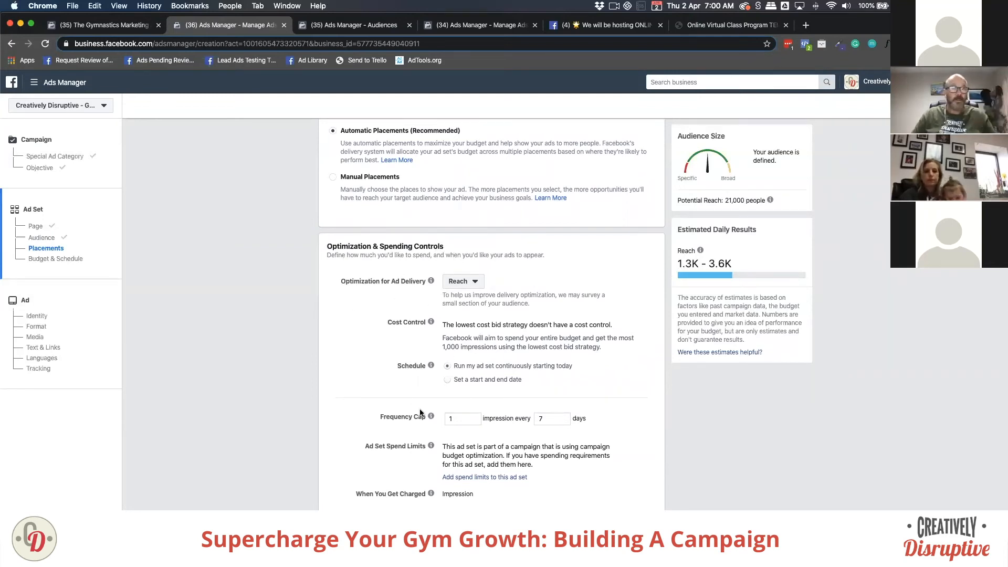
pyautogui.moveTo(428, 419)
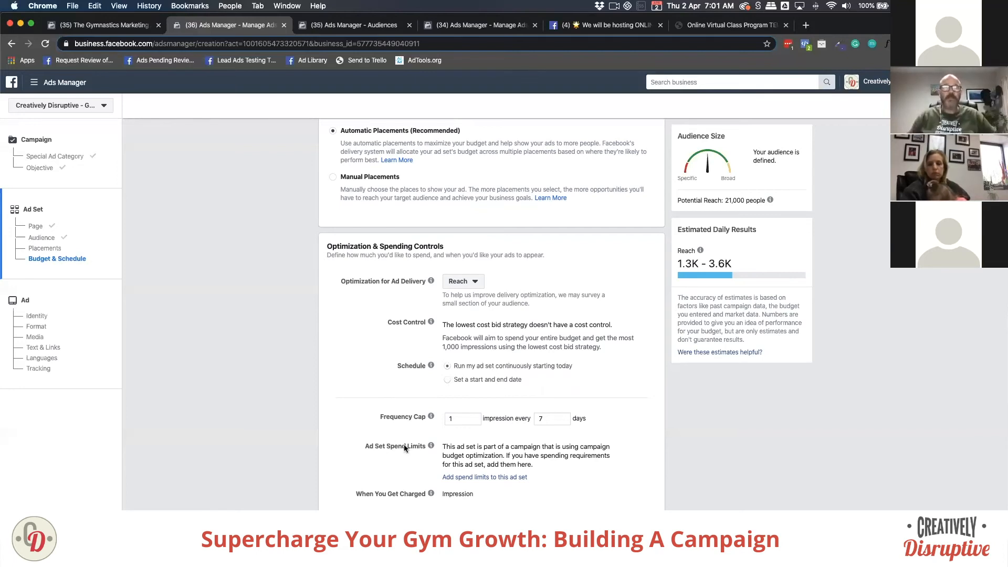
# Step: Look over the completed ad set settings and continue to the ad-level form
pyautogui.scroll(-2, 402, 457)
pyautogui.scroll(3, 398, 467)
pyautogui.scroll(-1, 389, 403)
pyautogui.scroll(-2, 380, 435)
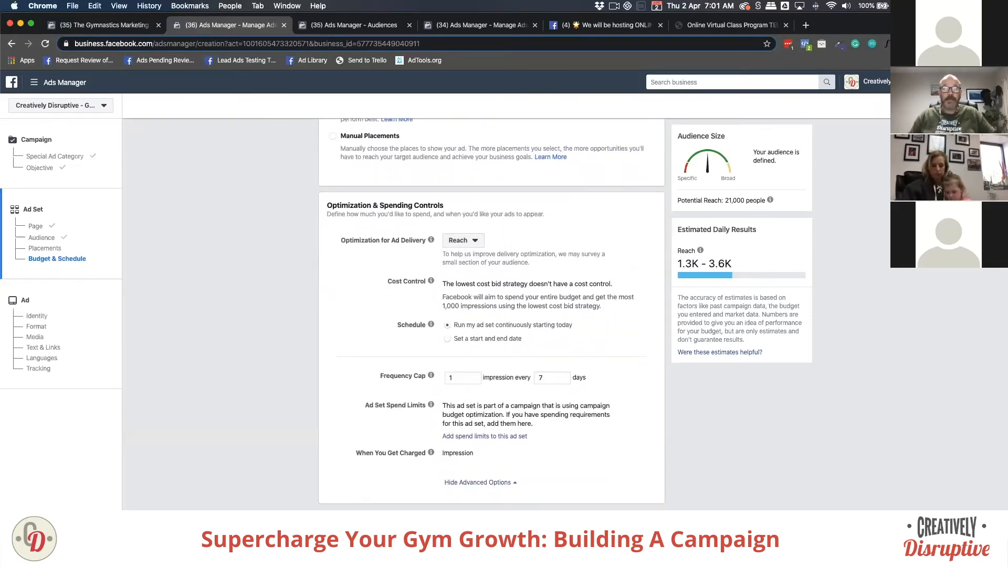
pyautogui.scroll(4, 630, 461)
pyautogui.scroll(-4, 631, 446)
pyautogui.click(638, 525)
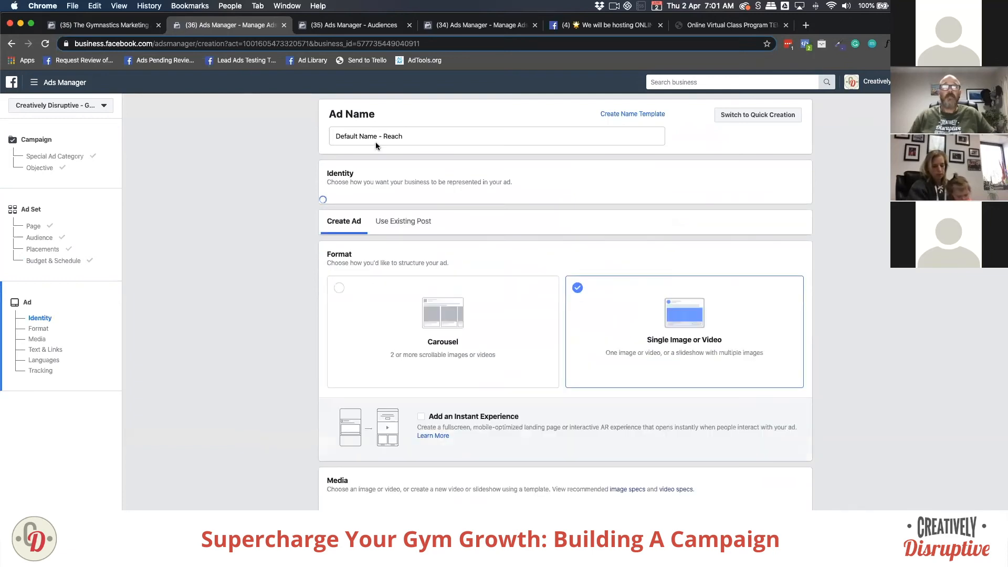
# Step: Replace the default ad name with 'Virtual Class Image Promotion'
pyautogui.tripleClick(377, 137)
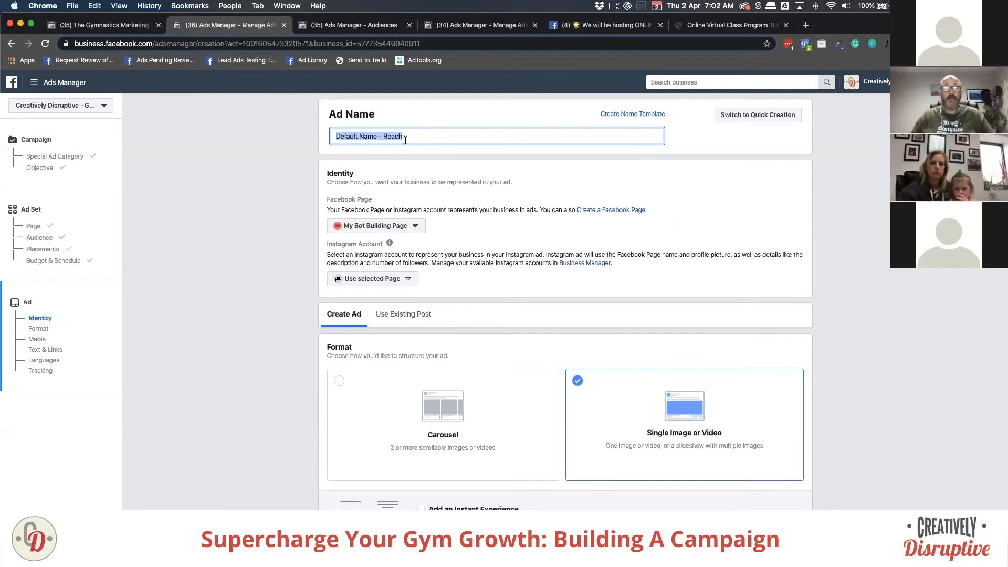
pyautogui.write('V')
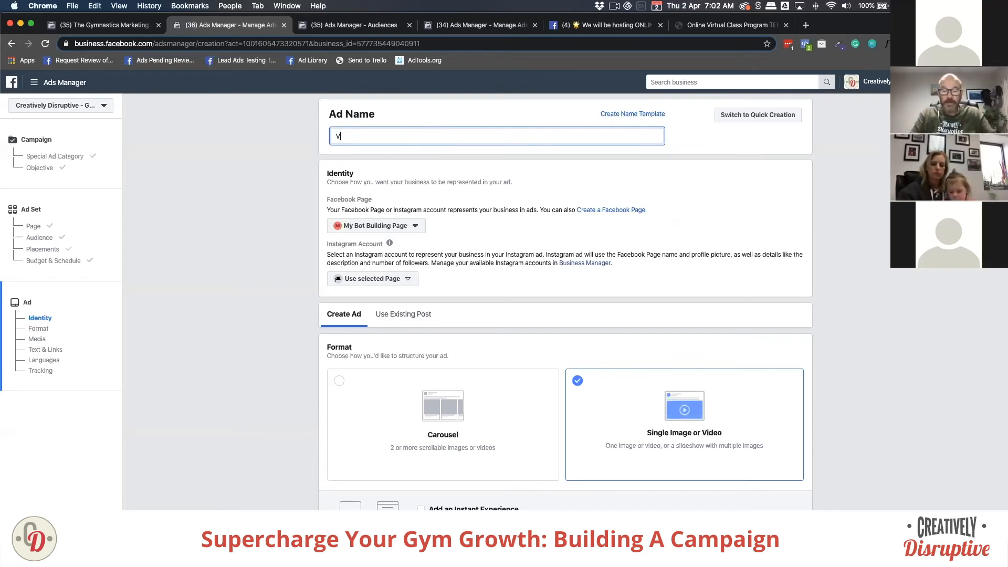
pyautogui.write('irtual Class')
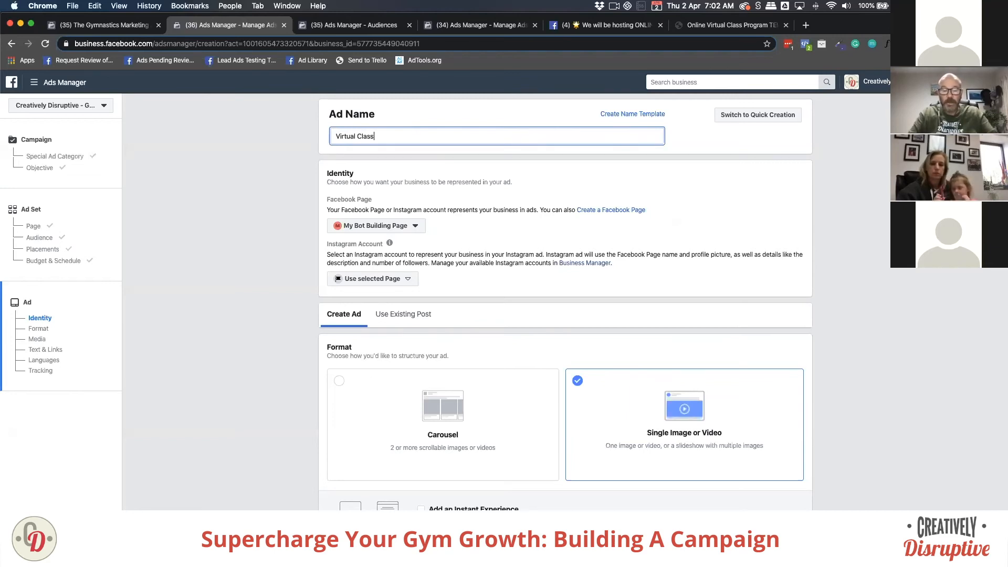
pyautogui.write(' Image ')
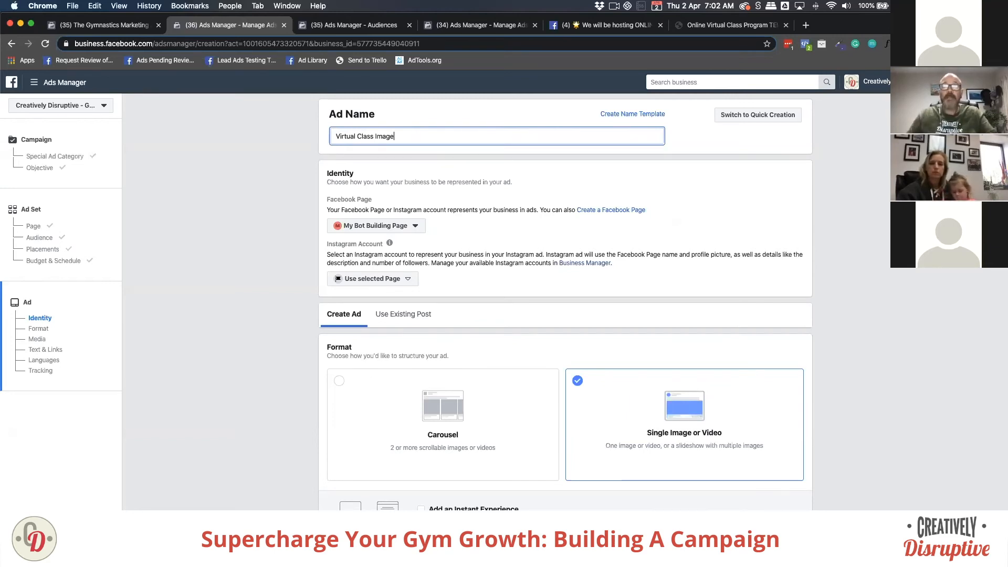
pyautogui.write('Promotion')
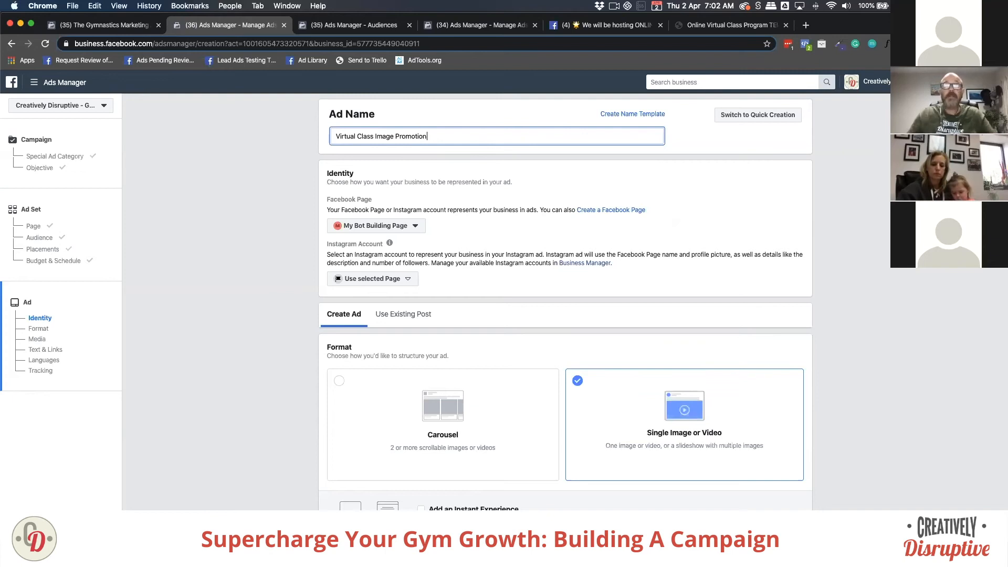
pyautogui.click(284, 210)
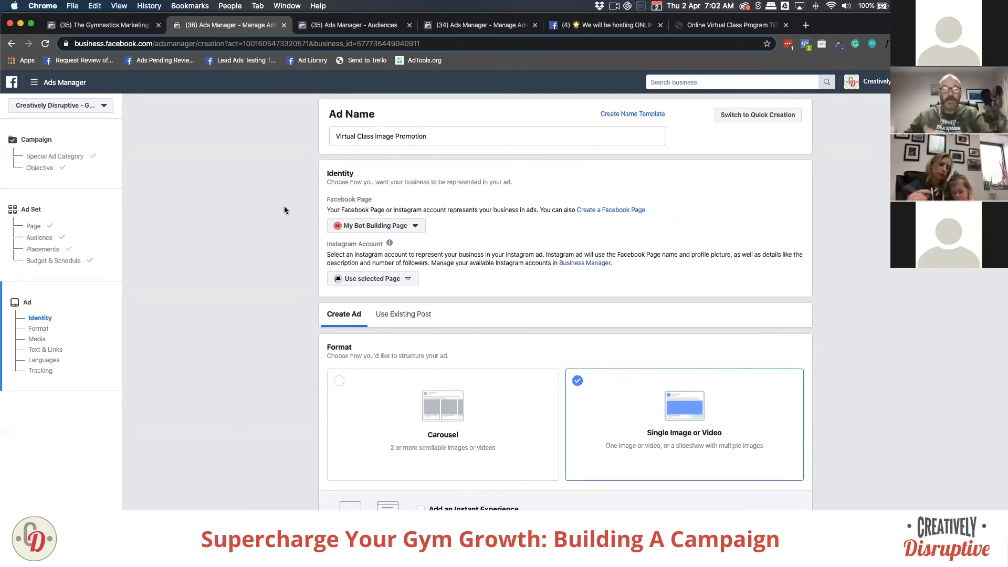
pyautogui.scroll(-3, 245, 332)
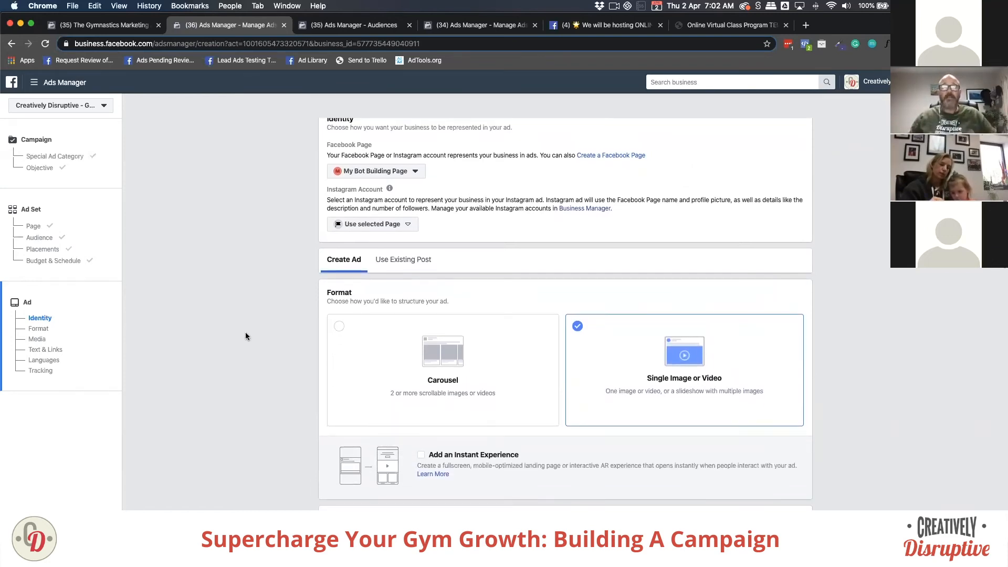
pyautogui.scroll(3, 245, 332)
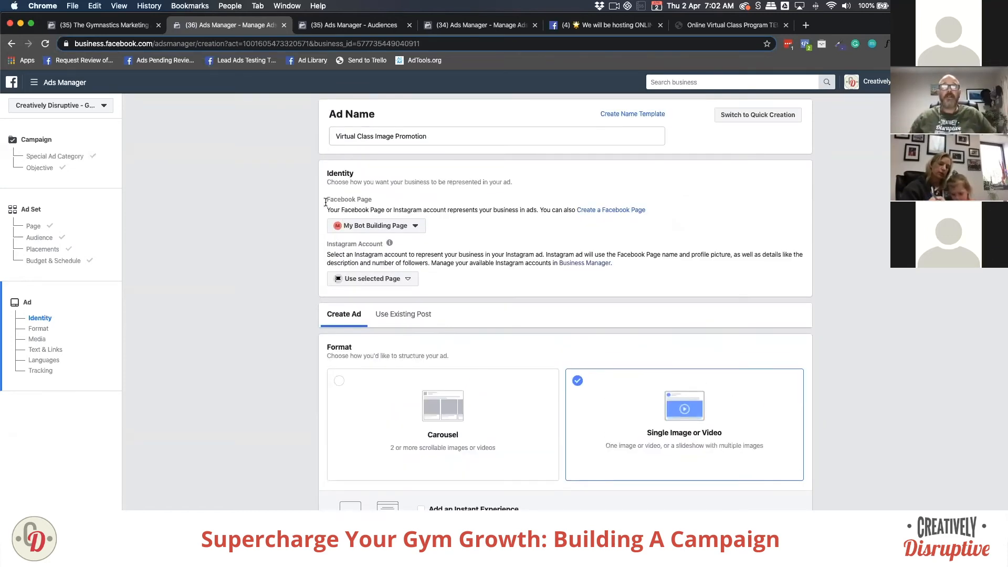
pyautogui.moveTo(326, 199); pyautogui.dragTo(372, 200)
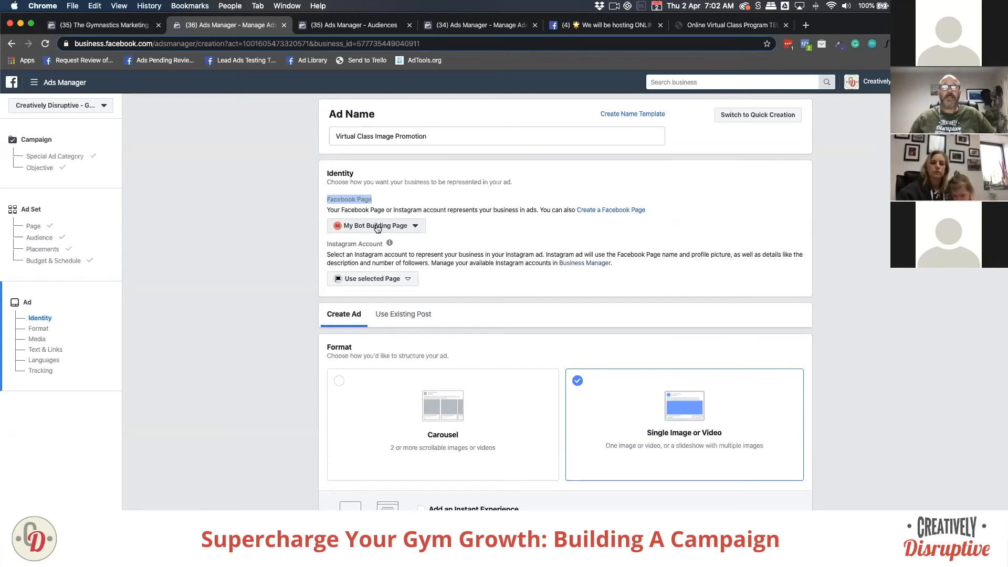
pyautogui.click(369, 280)
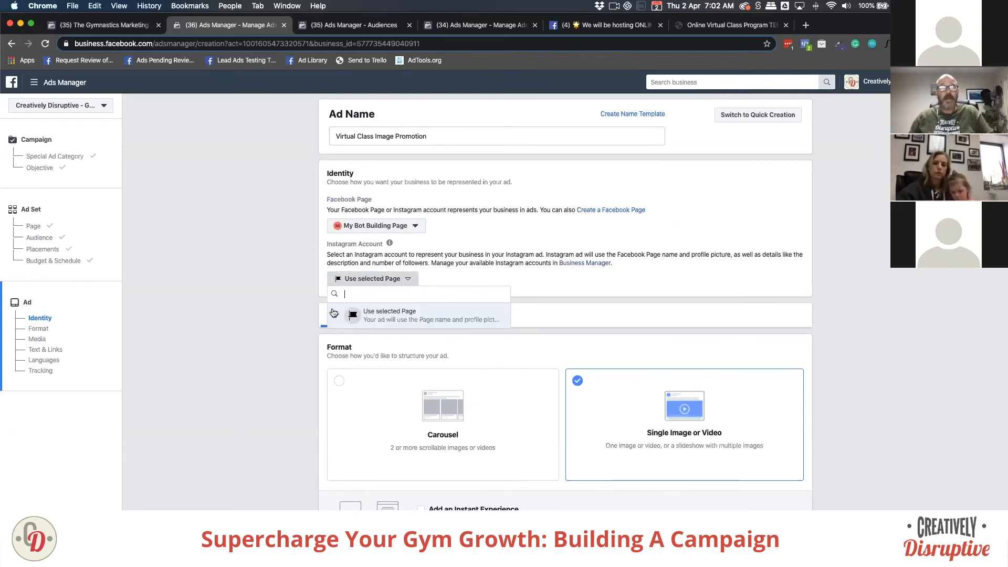
pyautogui.click(290, 289)
pyautogui.scroll(-3, 290, 292)
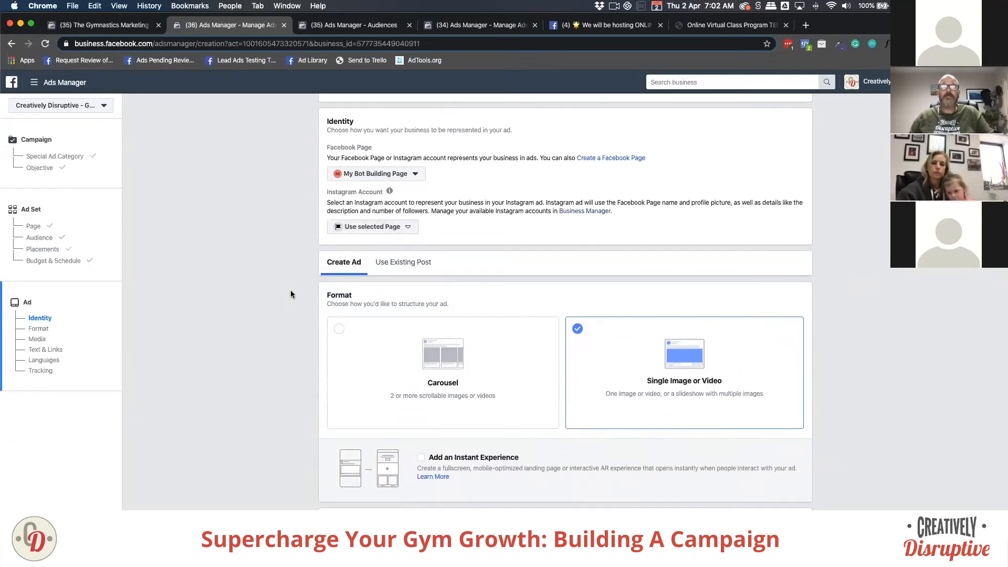
pyautogui.scroll(-2, 291, 294)
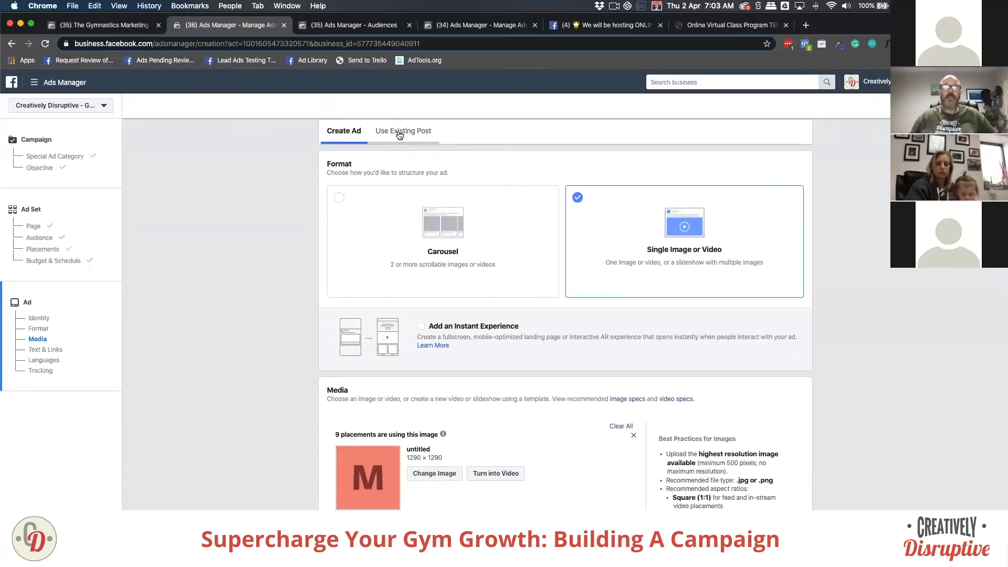
# Step: Choose Use Existing Post so the ad's creative comes from a Page post
pyautogui.click(400, 135)
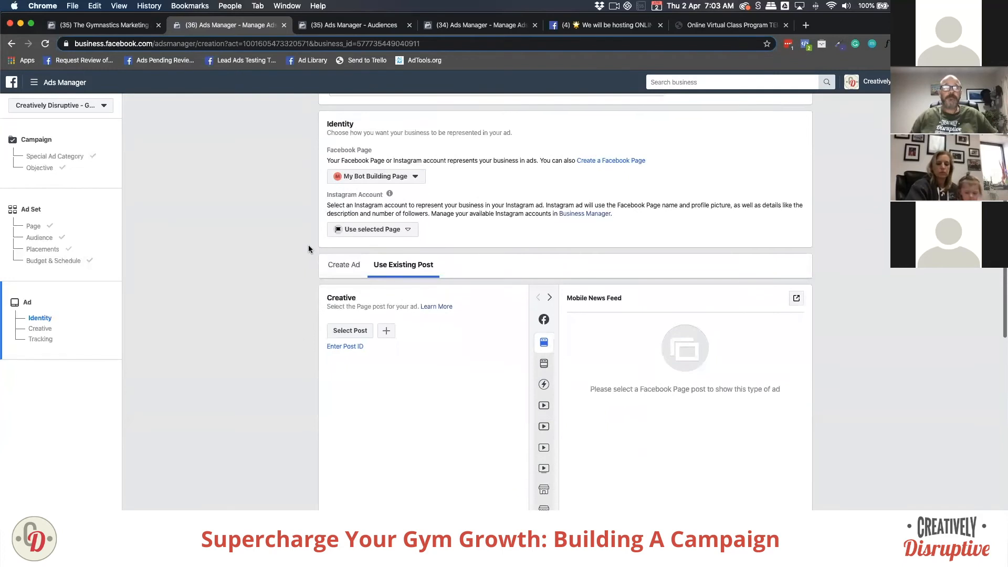
pyautogui.scroll(-2, 308, 245)
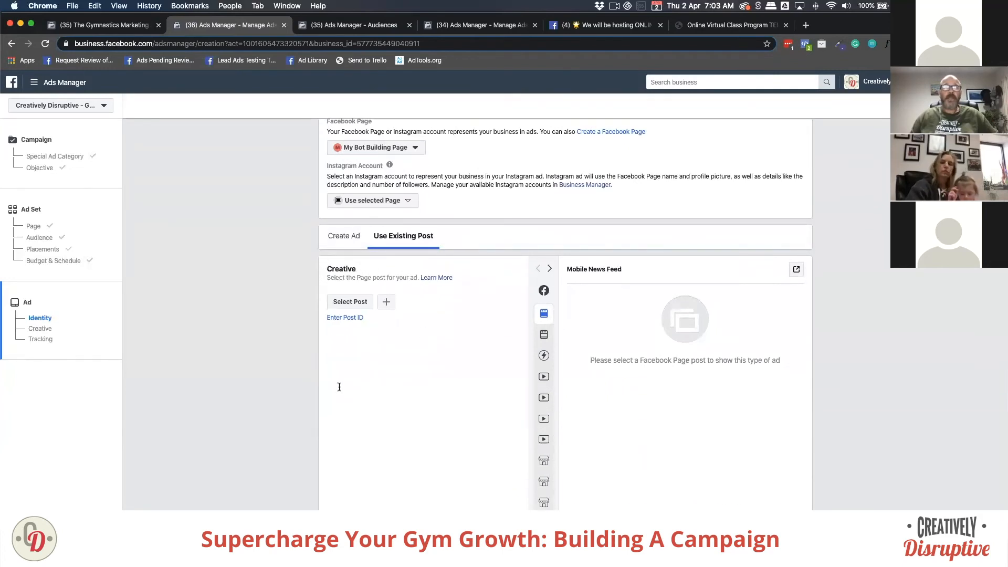
pyautogui.scroll(-3, 459, 441)
pyautogui.scroll(1, 445, 419)
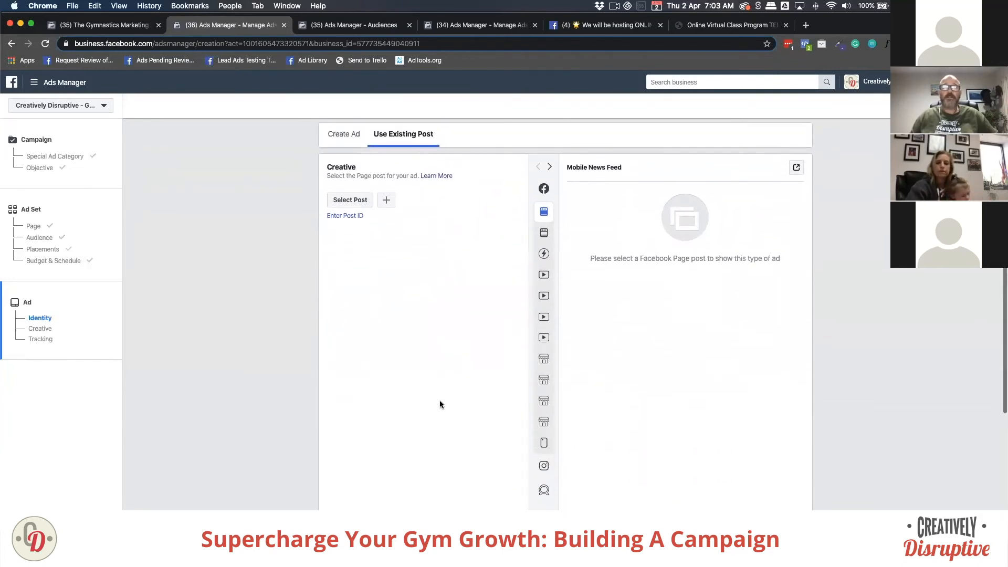
# Step: After browsing Page and Instagram posts, use the Jun 7, 2019 gymnast photo post for the ad
pyautogui.click(351, 199)
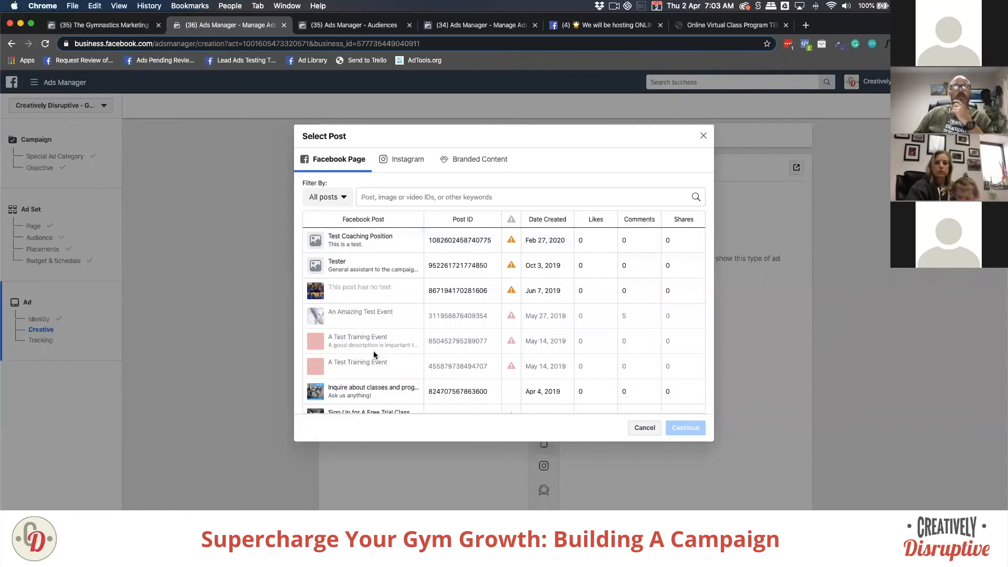
pyautogui.scroll(-5, 370, 313)
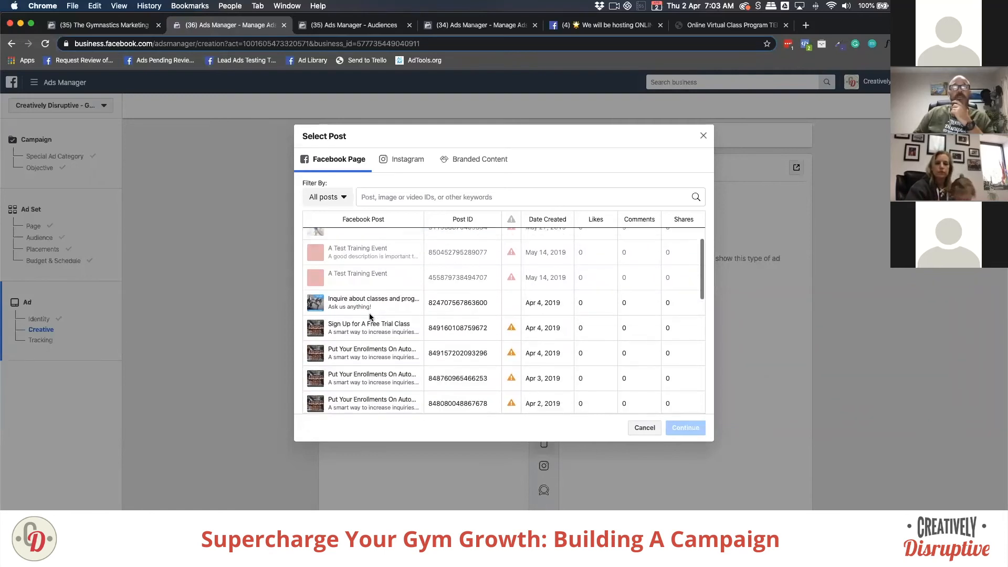
pyautogui.scroll(5, 369, 317)
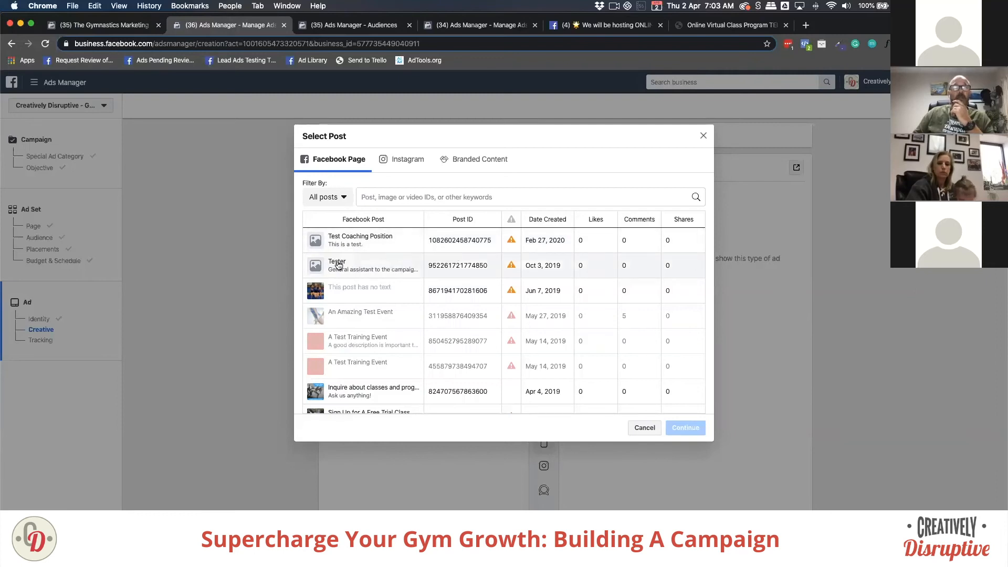
pyautogui.click(339, 265)
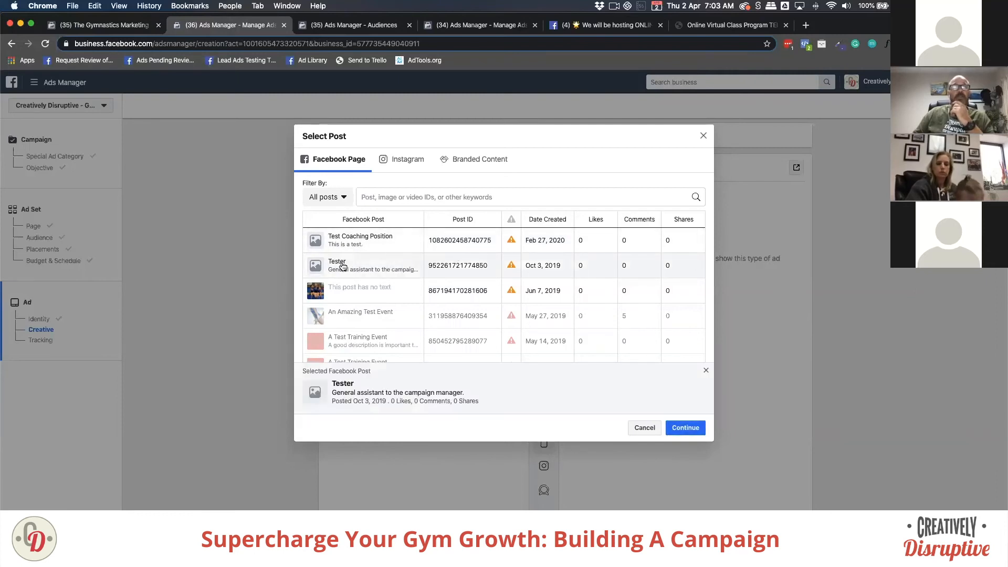
pyautogui.click(394, 163)
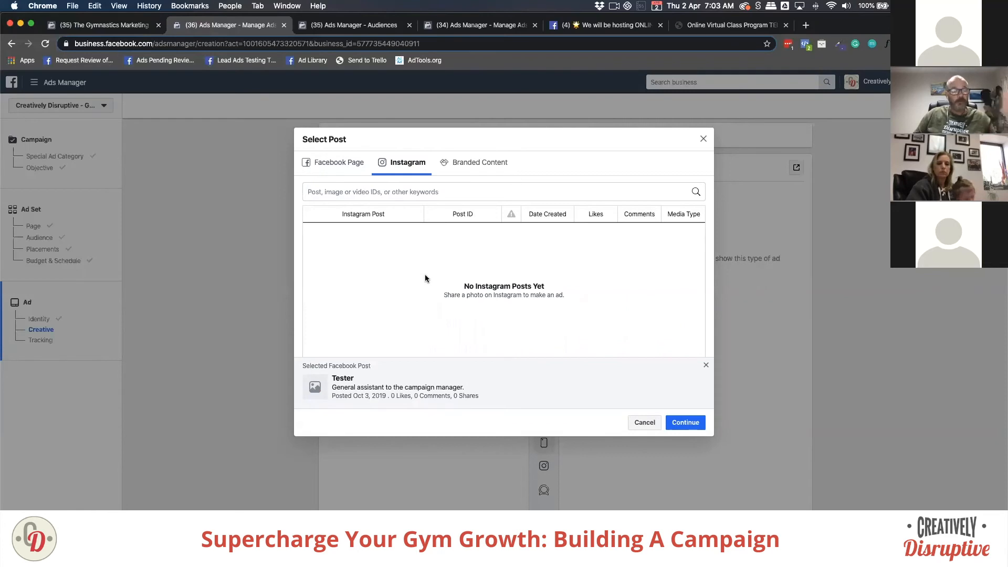
pyautogui.click(348, 164)
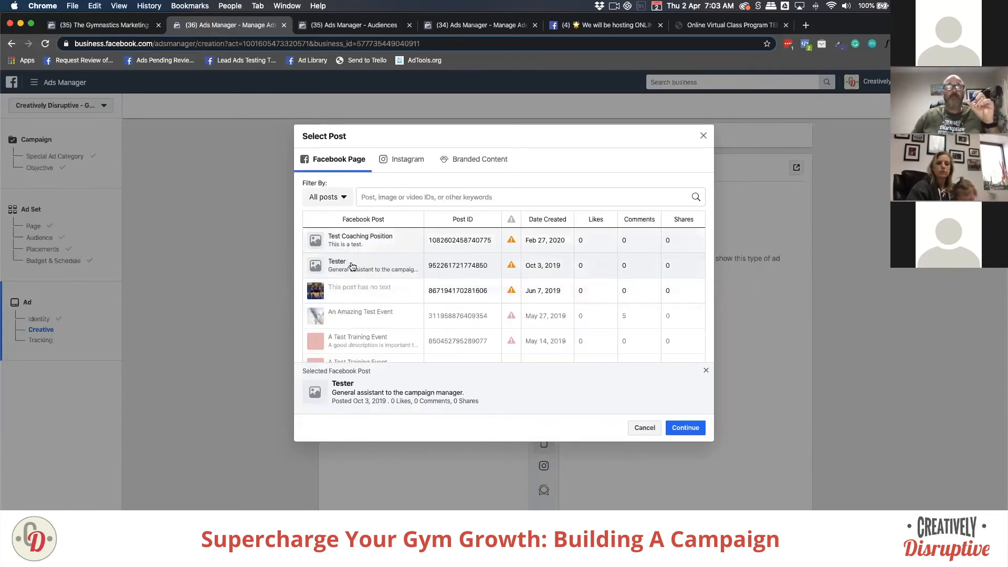
pyautogui.click(354, 291)
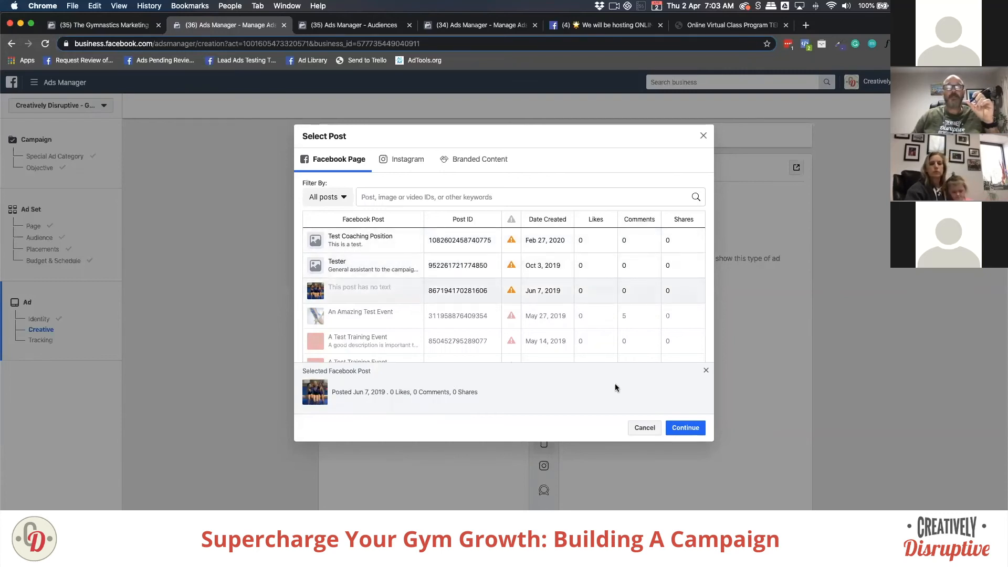
pyautogui.click(686, 428)
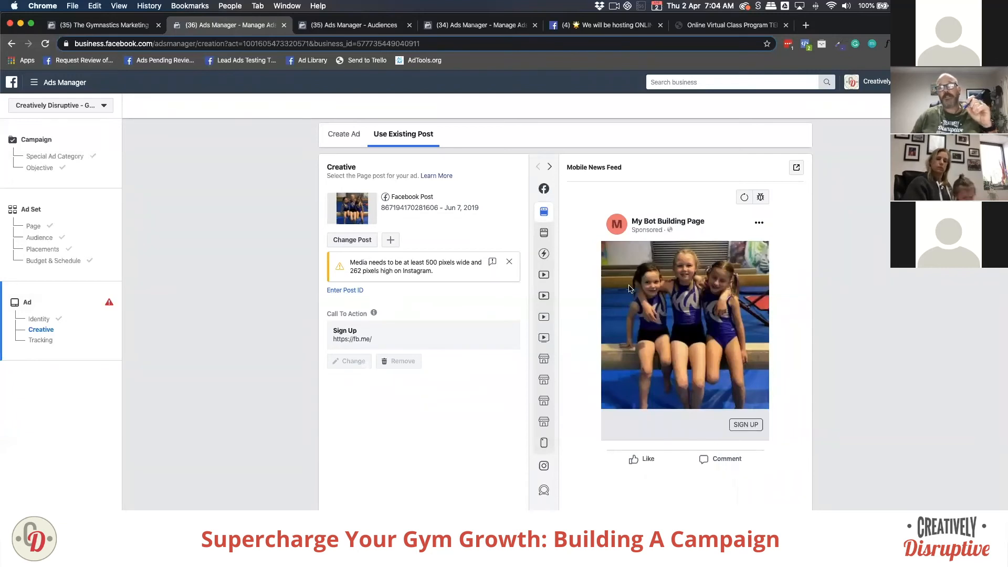
# Step: Reopen the post picker with Change Post to replace the Jun 7 gymnastics post
pyautogui.click(370, 238)
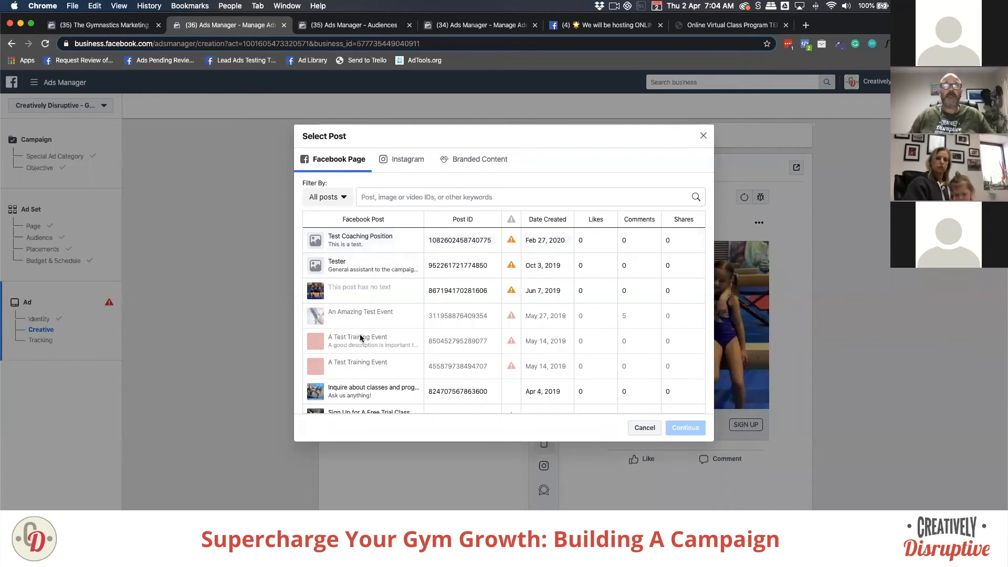
# Step: Use the Apr 4, 2019 'Inquire about classes and programs' post with Send Message as the creative
pyautogui.click(372, 390)
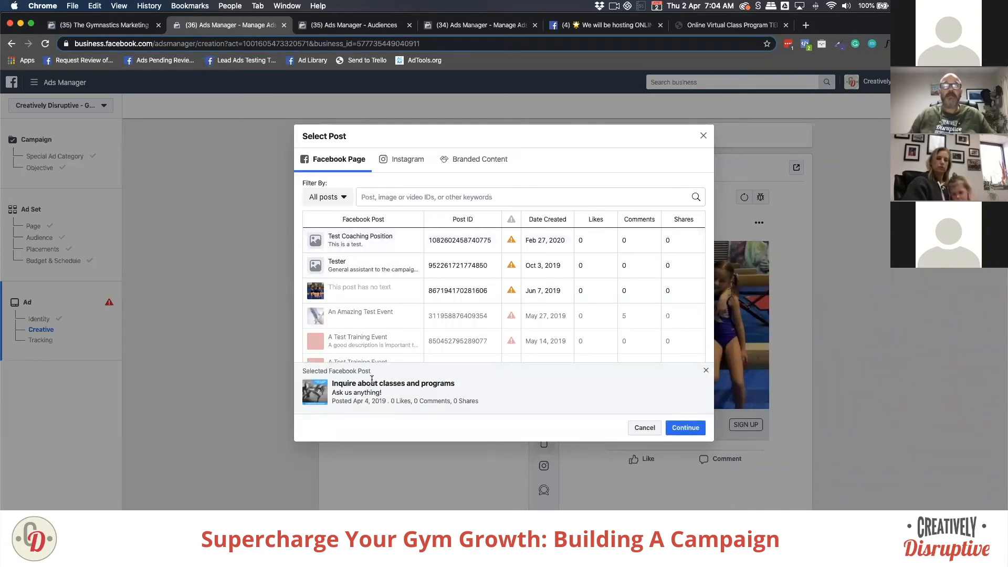
pyautogui.click(677, 427)
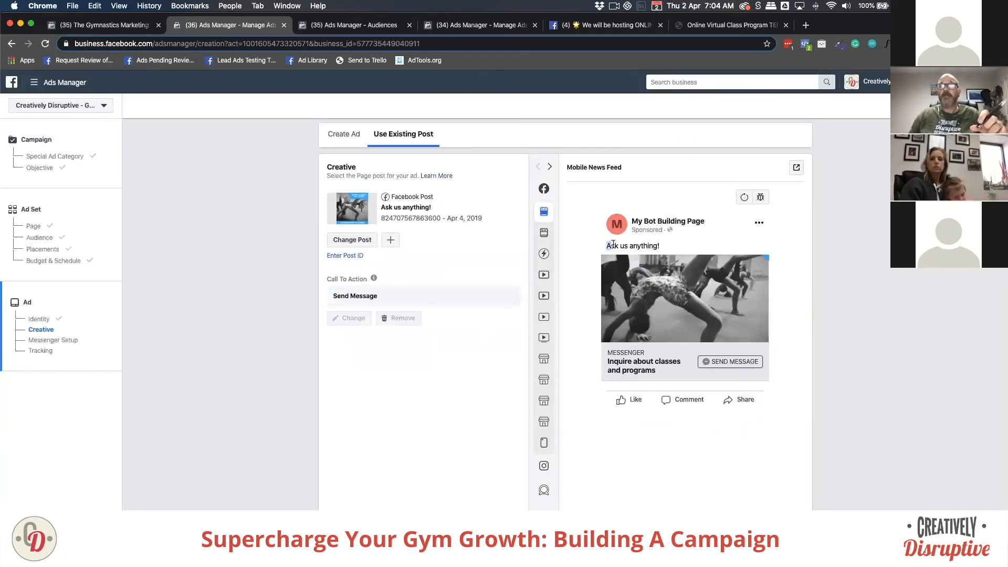
pyautogui.moveTo(604, 245); pyautogui.dragTo(664, 246)
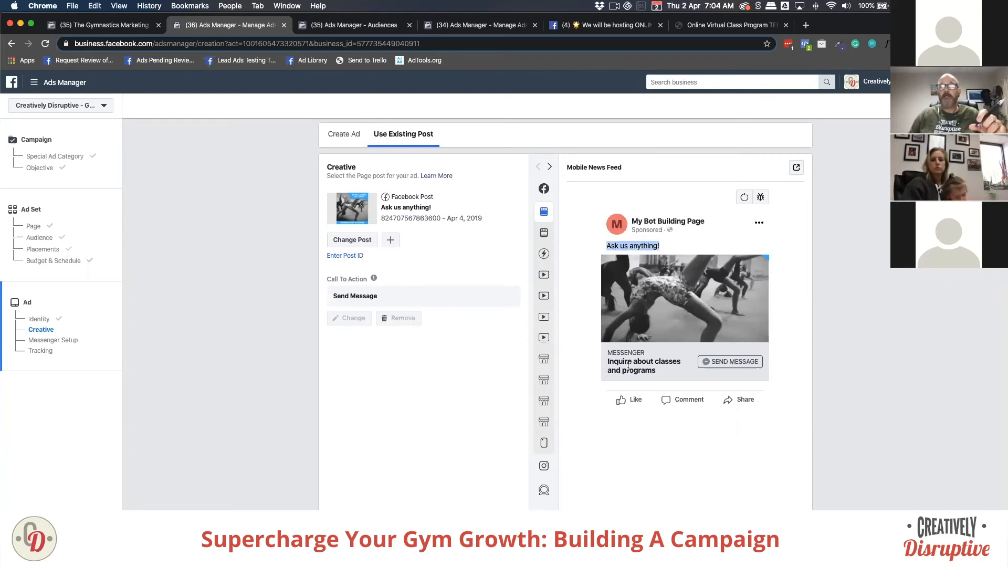
pyautogui.moveTo(607, 362); pyautogui.dragTo(662, 371)
pyautogui.click(663, 371)
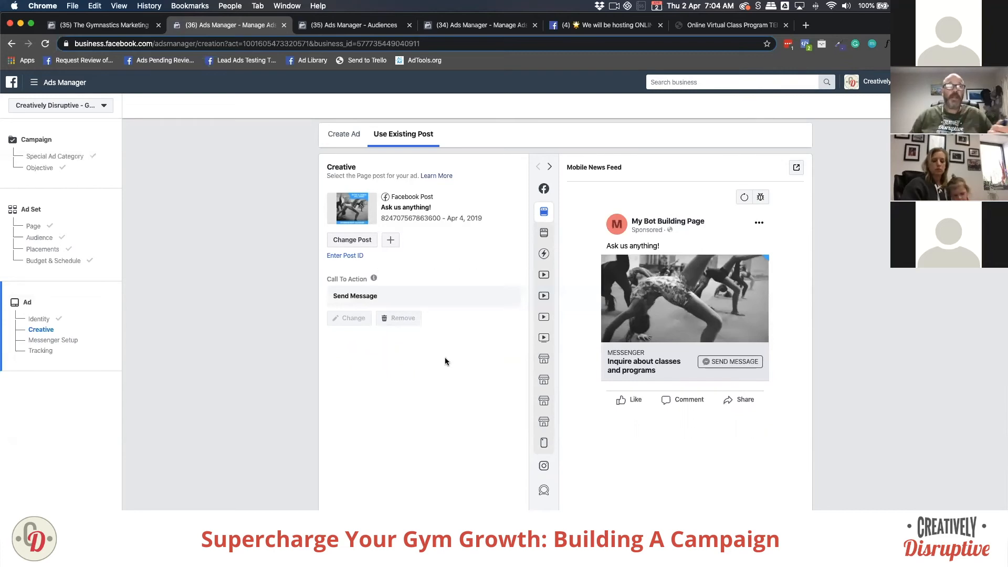
# Step: Scroll down past Messenger Setup to the ad's Tracking section
pyautogui.scroll(-5, 440, 346)
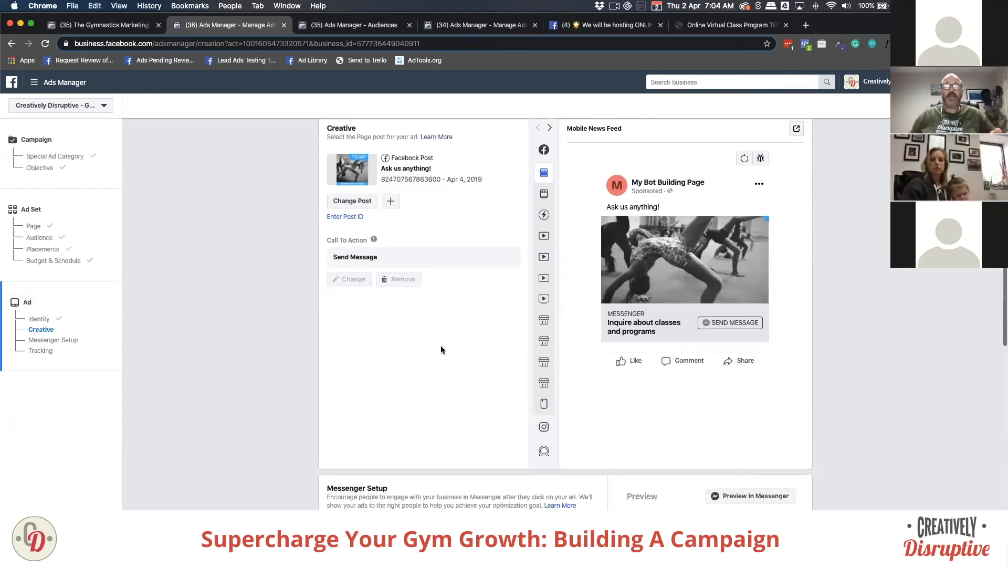
pyautogui.scroll(-8, 441, 347)
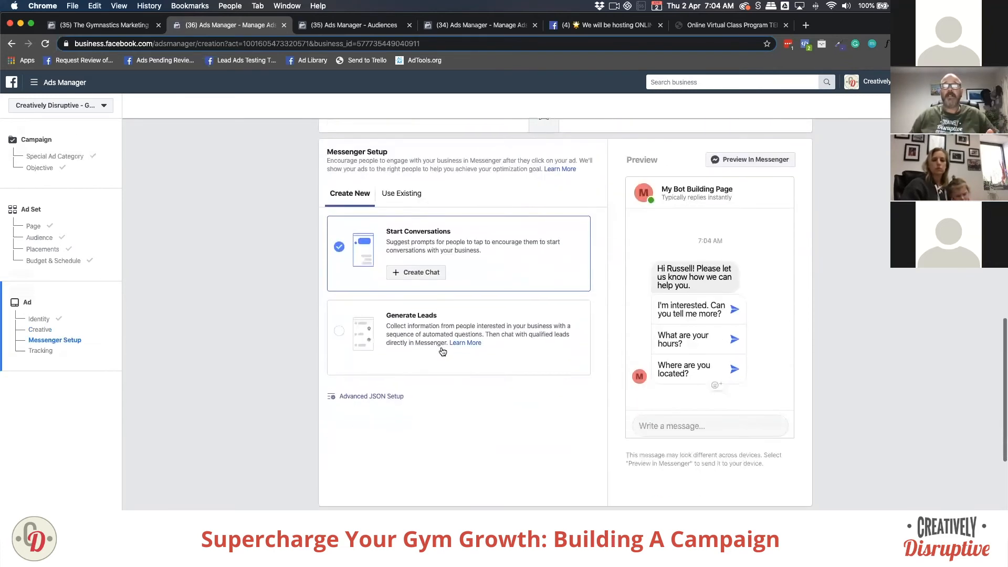
pyautogui.scroll(-1, 443, 356)
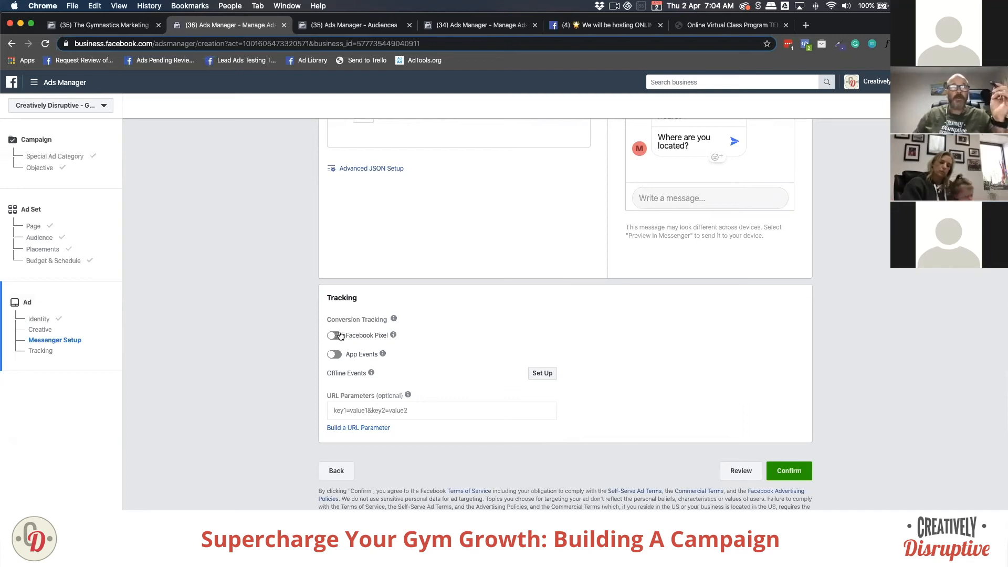
# Step: Switch on Facebook Pixel tracking, then return up to the Creative section
pyautogui.click(336, 336)
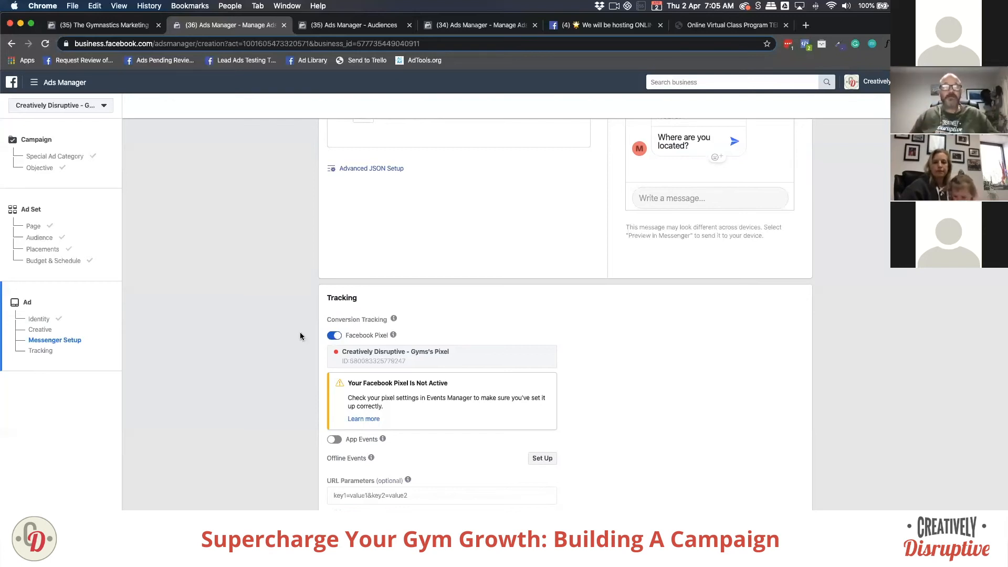
pyautogui.scroll(8, 302, 333)
pyautogui.scroll(8, 304, 331)
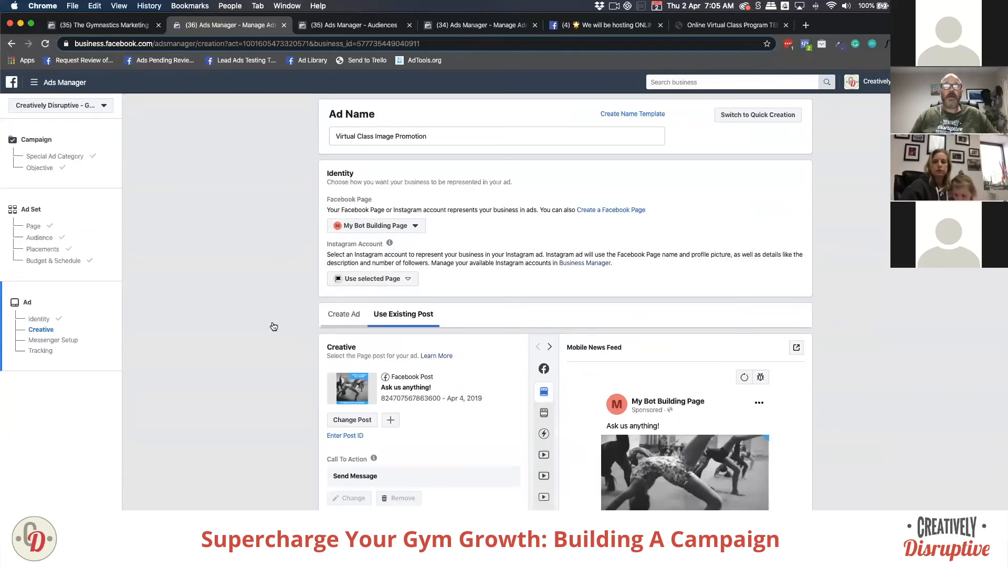
# Step: Change the ad from Use Existing Post to Create Ad, keeping the Single Image or Video format
pyautogui.click(345, 314)
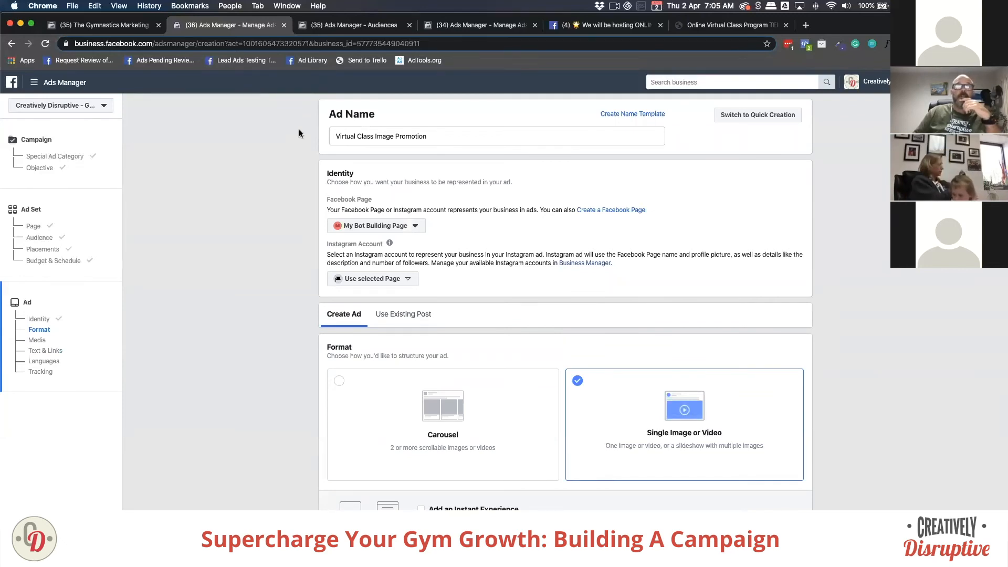
pyautogui.click(393, 138)
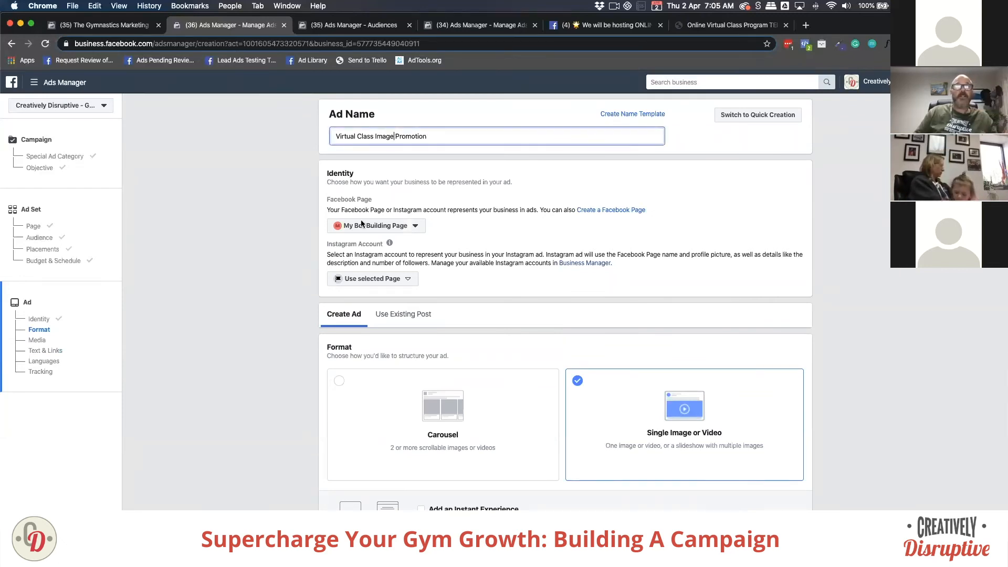
pyautogui.scroll(-2, 308, 320)
pyautogui.scroll(-3, 308, 319)
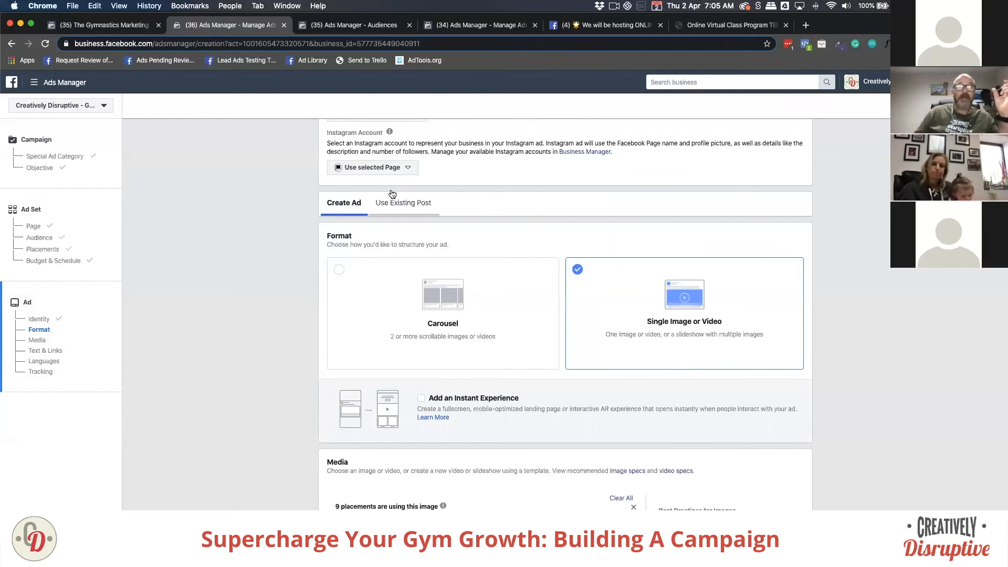
pyautogui.scroll(1, 311, 228)
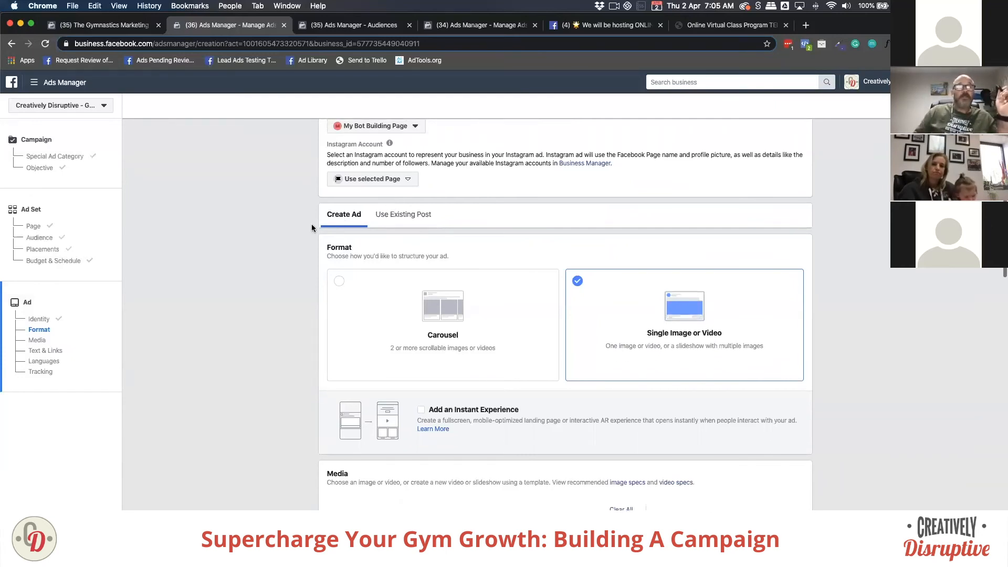
pyautogui.scroll(-2, 311, 226)
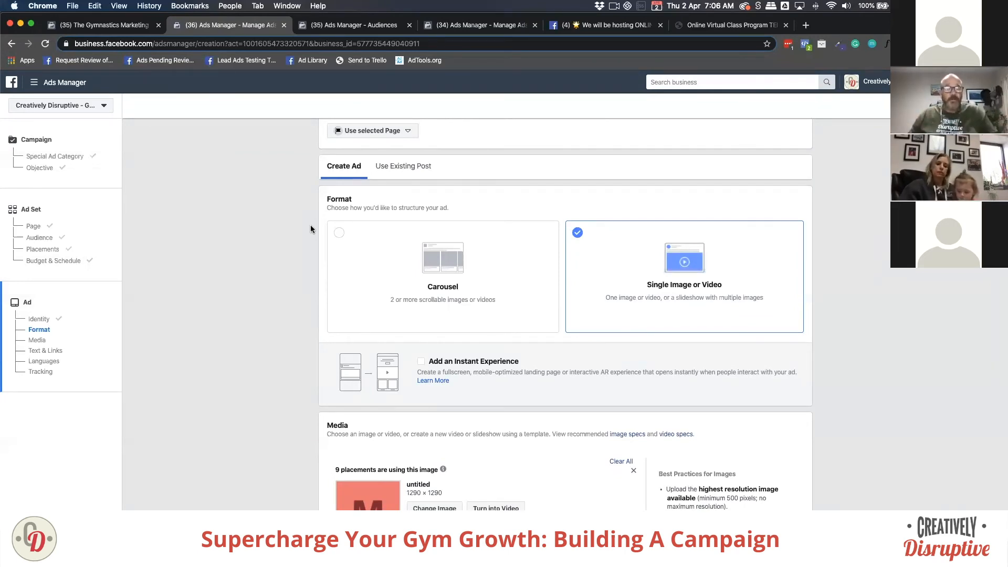
pyautogui.scroll(-3, 269, 254)
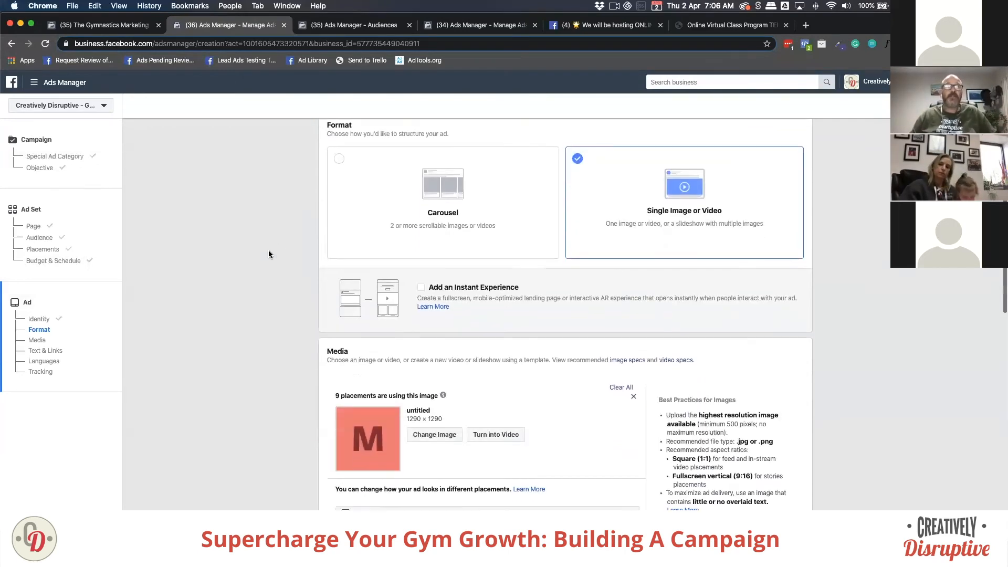
pyautogui.scroll(-5, 269, 254)
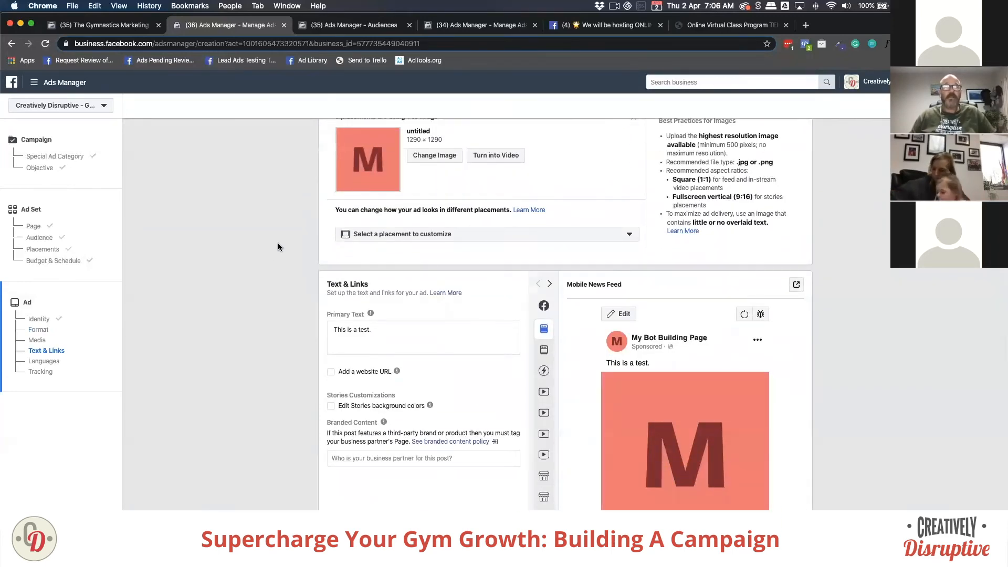
pyautogui.scroll(2, 420, 186)
pyautogui.moveTo(357, 210)
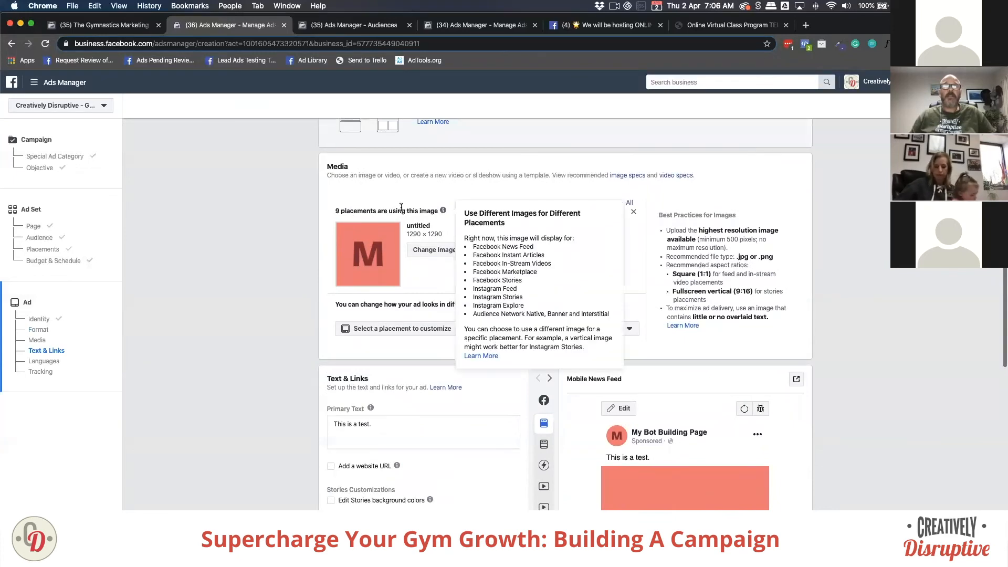
pyautogui.moveTo(327, 162); pyautogui.dragTo(353, 168)
pyautogui.scroll(4, 362, 183)
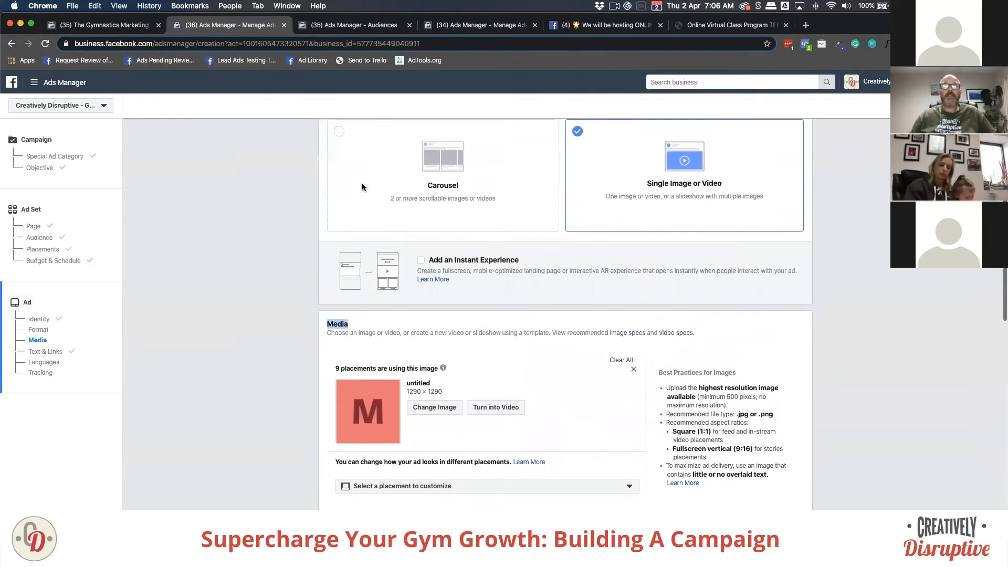
pyautogui.click(330, 146)
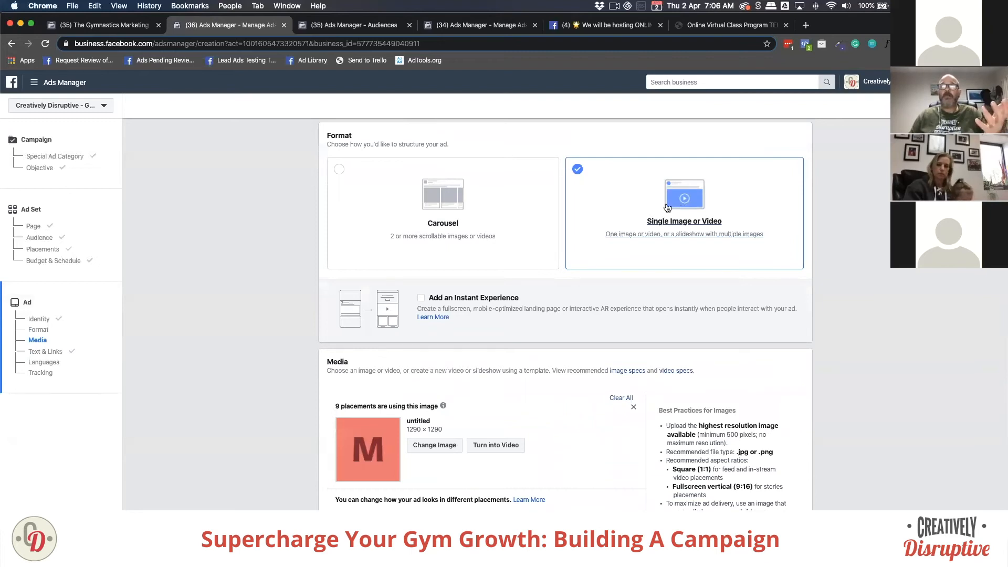
pyautogui.click(337, 172)
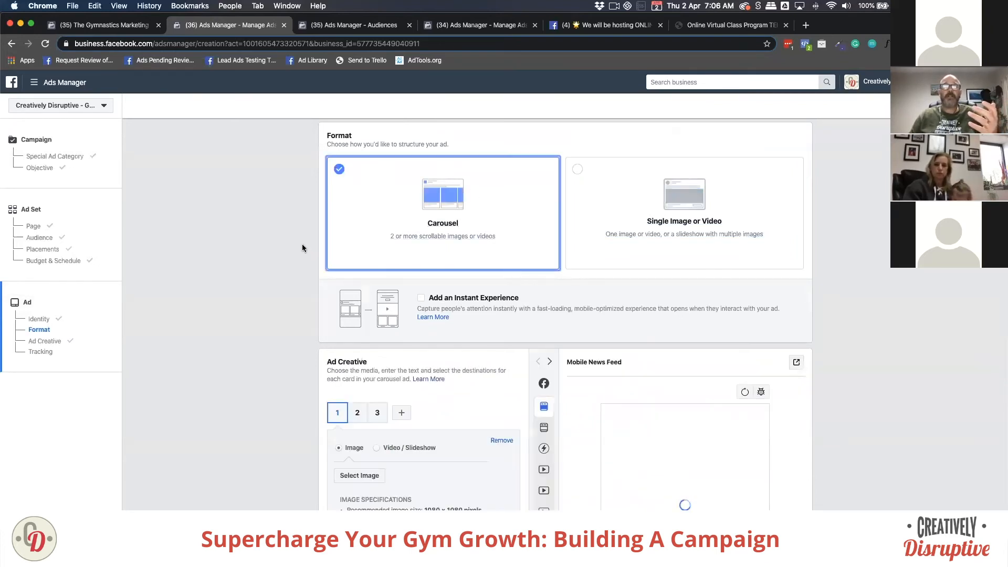
pyautogui.scroll(-3, 301, 244)
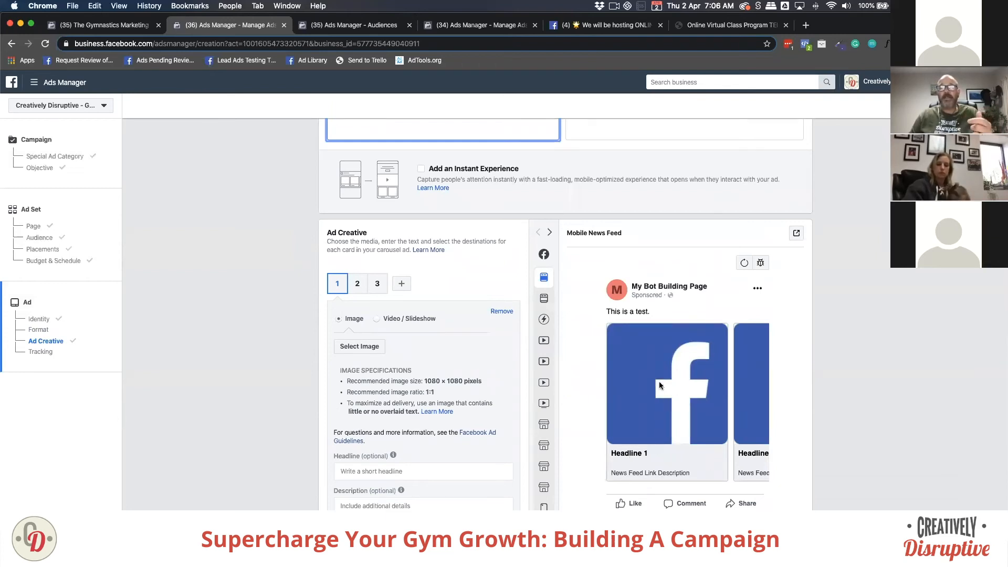
pyautogui.scroll(5, 660, 378)
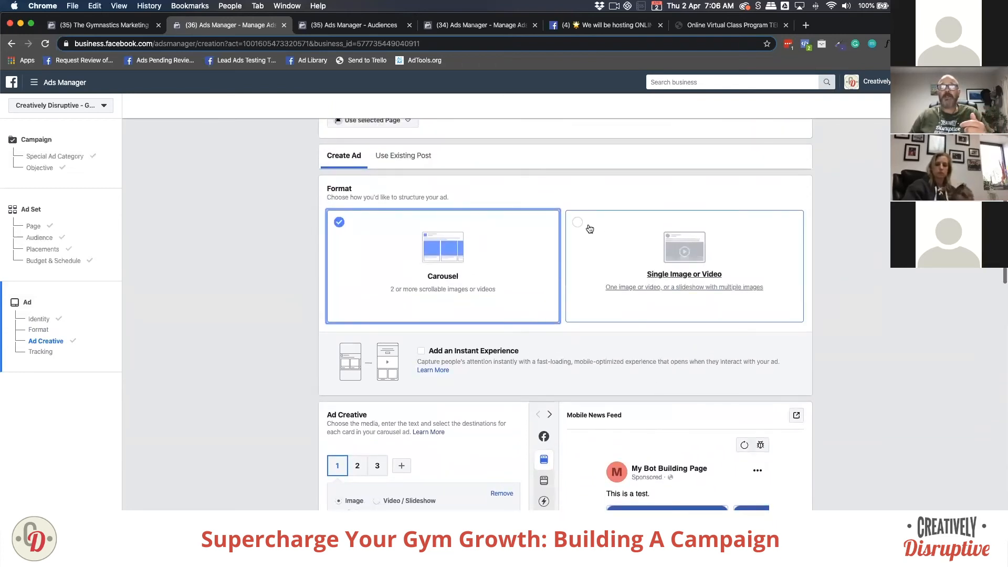
pyautogui.click(579, 223)
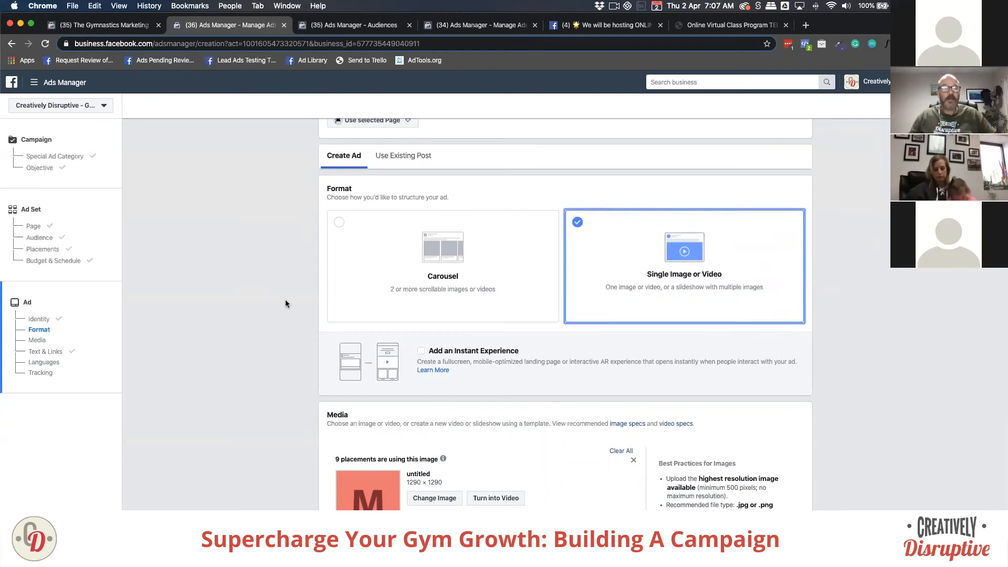
pyautogui.scroll(-1, 286, 304)
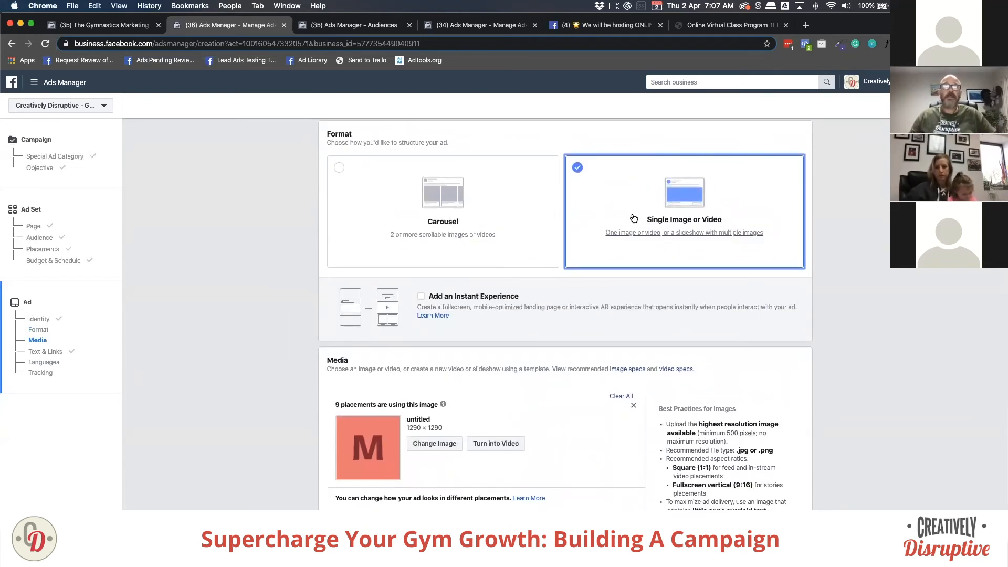
pyautogui.scroll(-1, 574, 351)
pyautogui.scroll(-1, 576, 349)
pyautogui.scroll(1, 589, 299)
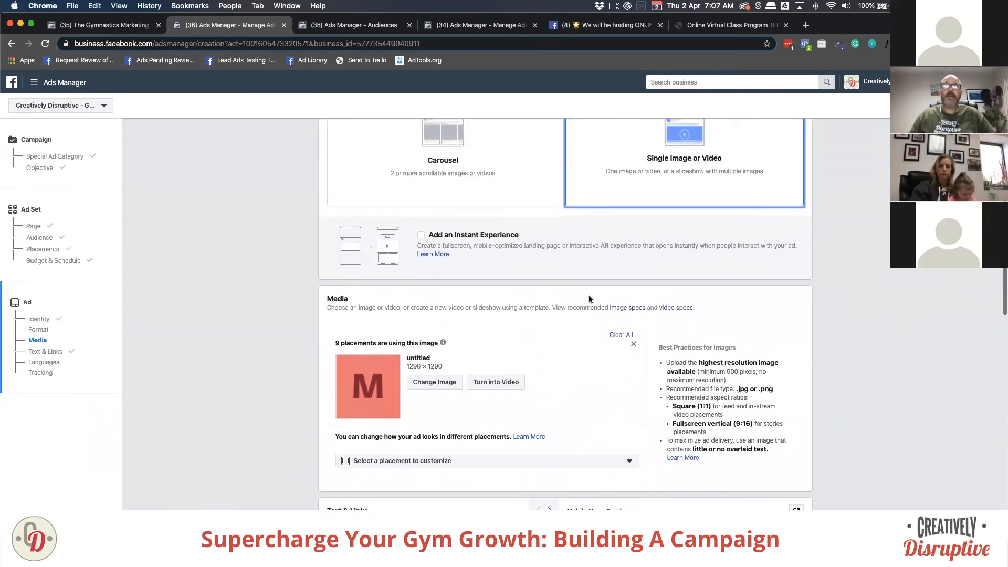
pyautogui.scroll(1, 589, 299)
pyautogui.scroll(-2, 534, 305)
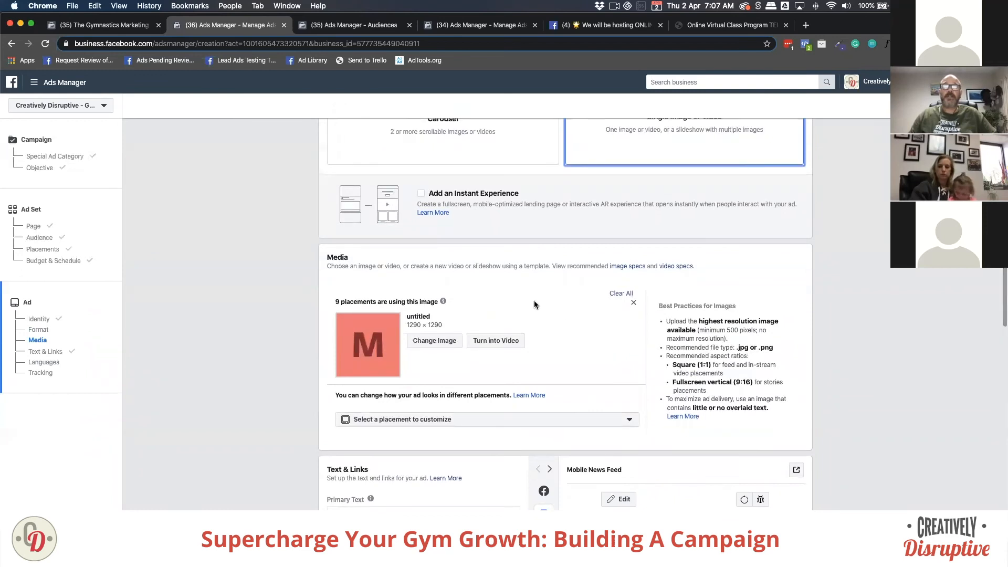
pyautogui.scroll(-1, 357, 311)
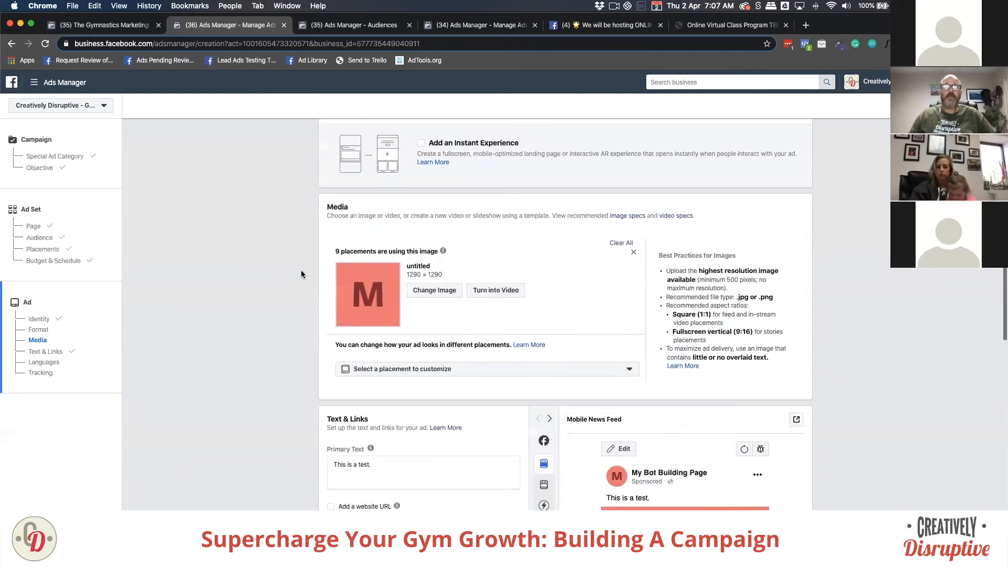
# Step: Replace the ad image with the first 540 × 540 thumbnail from the account's images
pyautogui.click(434, 291)
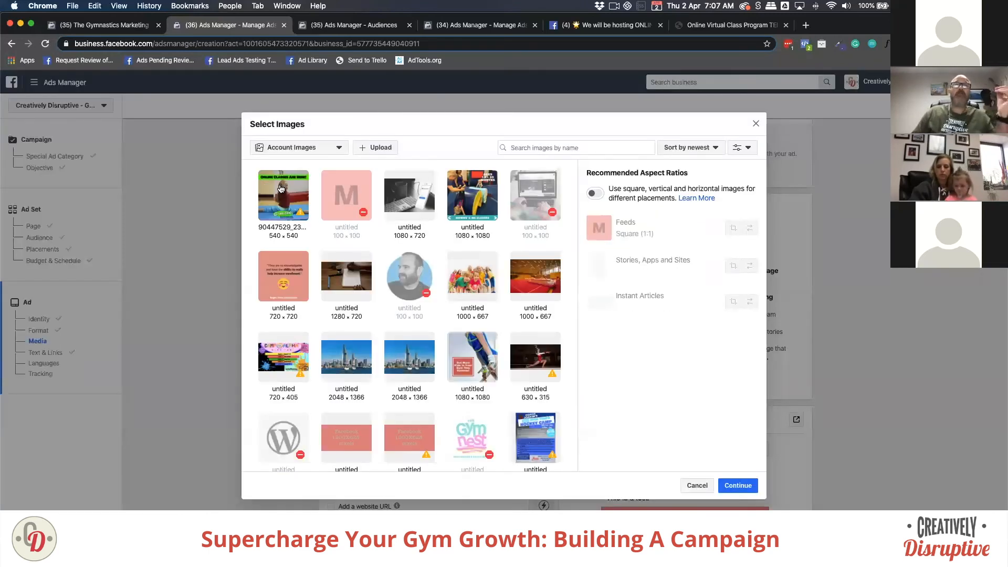
pyautogui.click(280, 189)
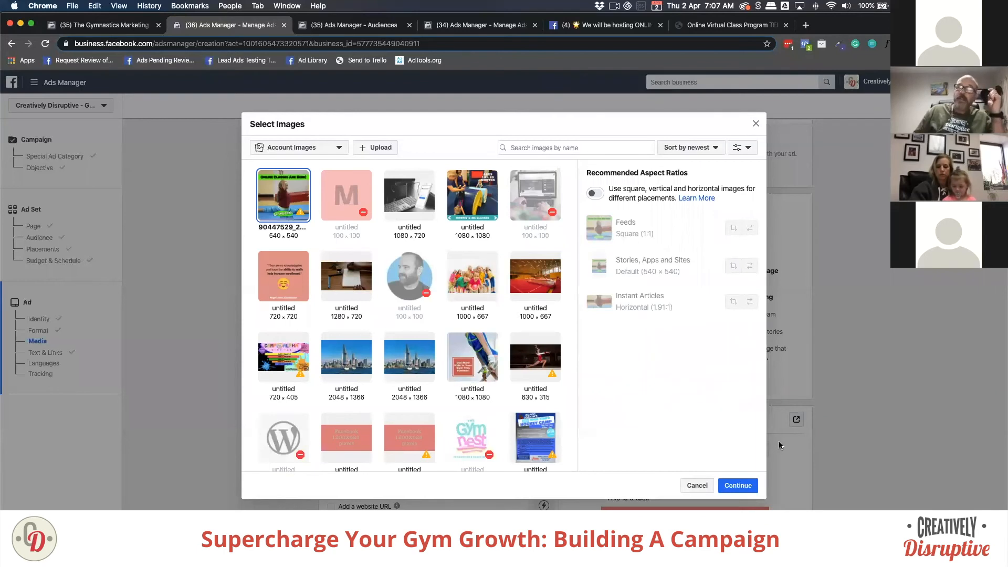
pyautogui.click(738, 485)
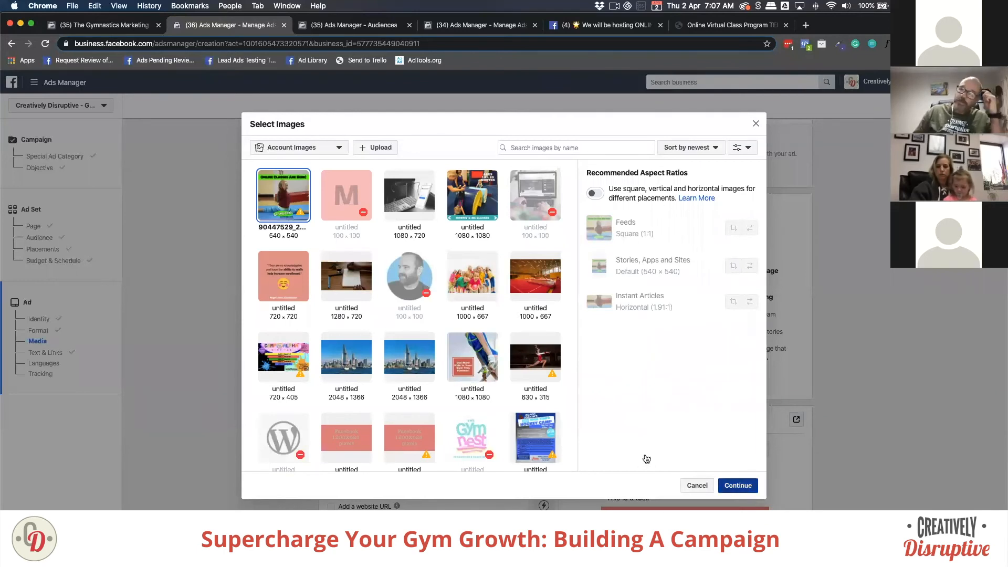
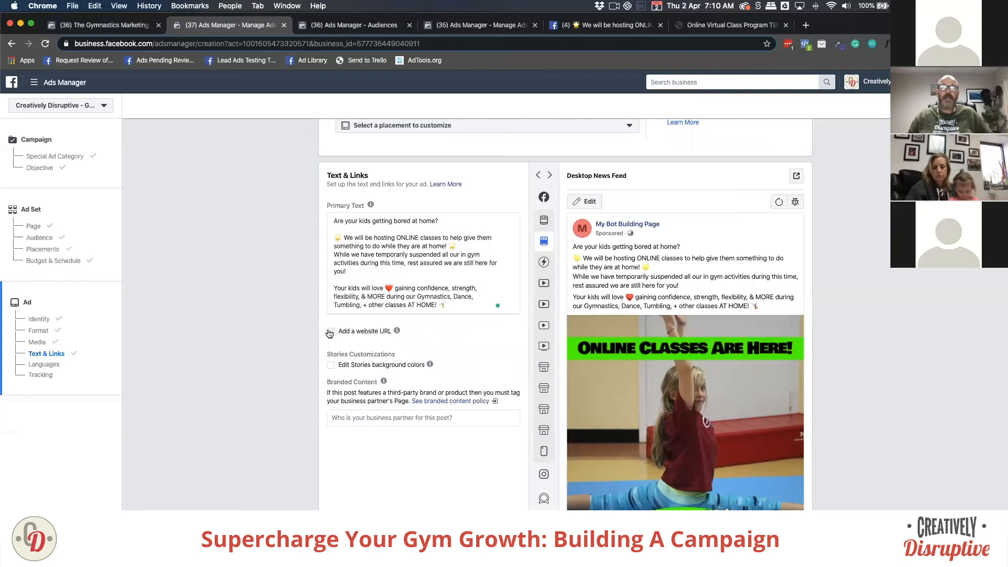
# Step: Enable the website URL option and paste the headline 'Join our Online Classes Today! 👉'
pyautogui.click(331, 332)
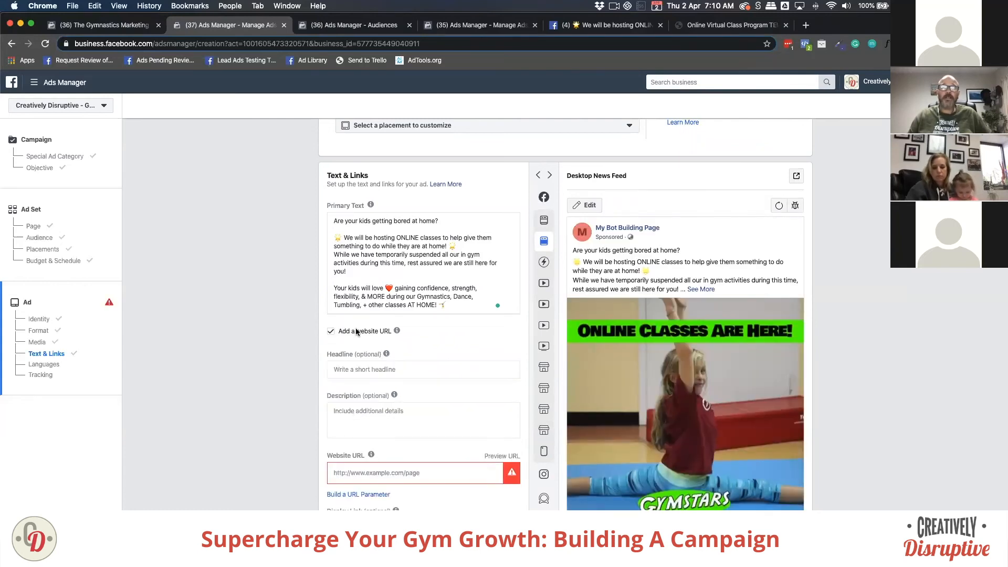
pyautogui.click(350, 371)
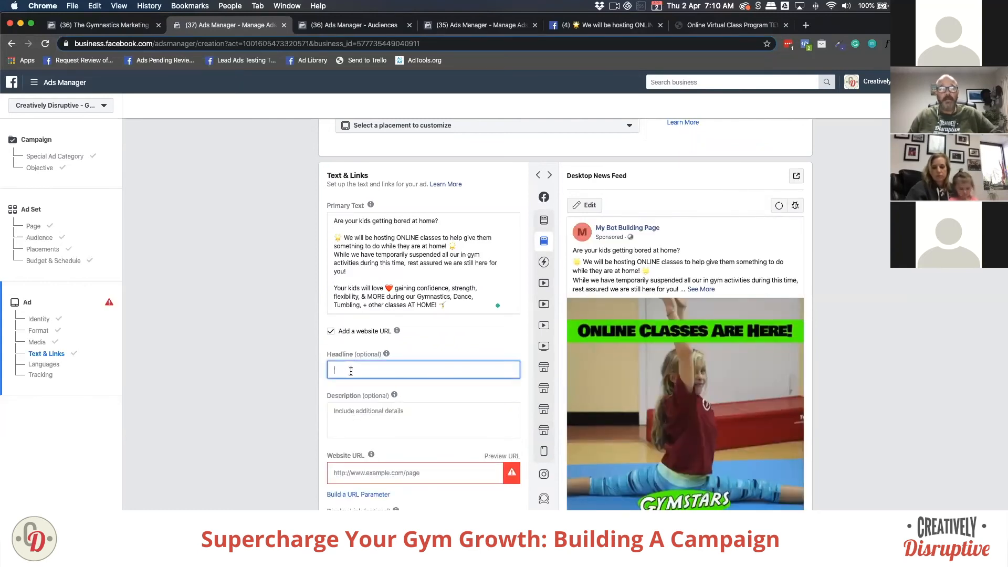
pyautogui.write('Join our Online Classes Today! 👉')
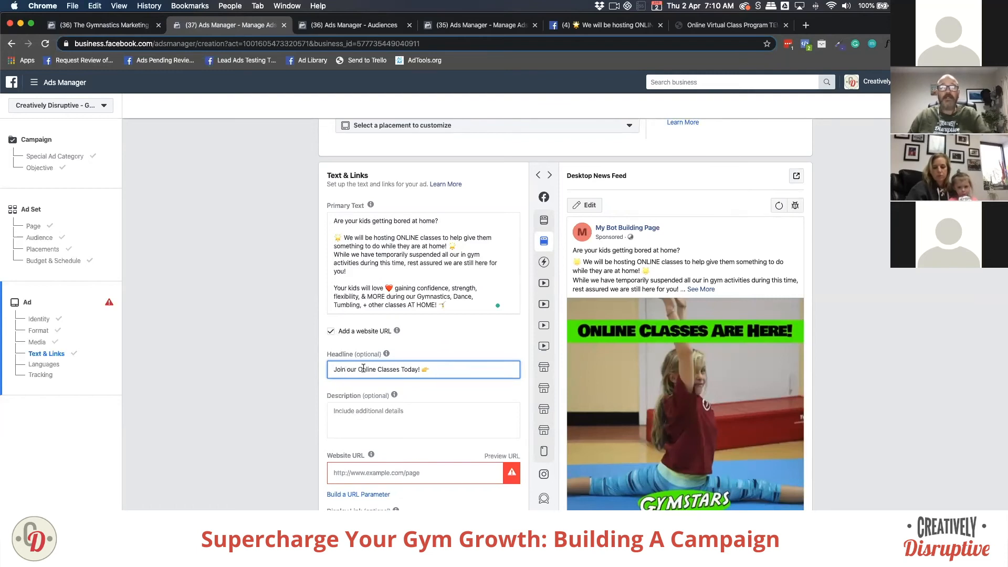
pyautogui.moveTo(579, 355)
pyautogui.scroll(-3, 580, 354)
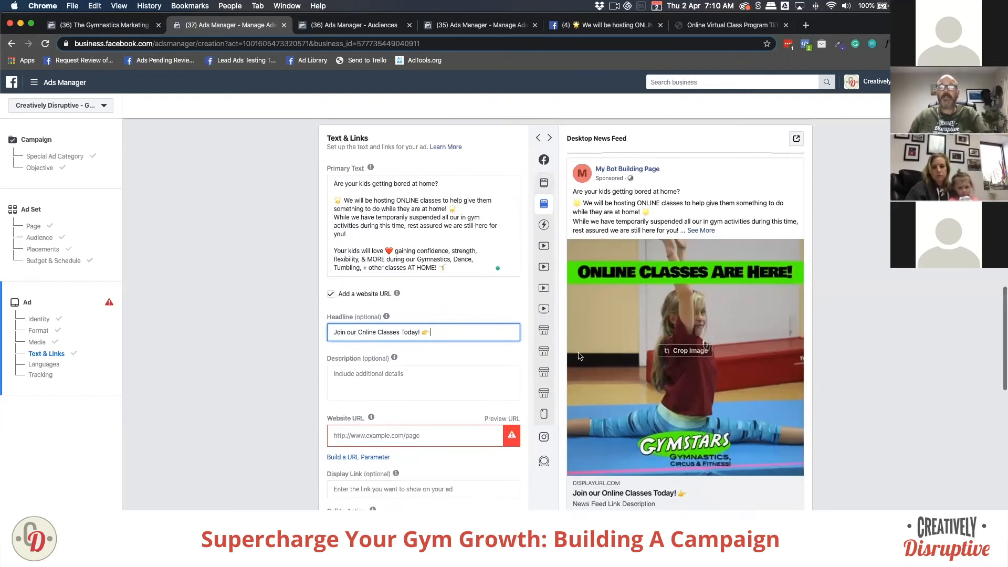
pyautogui.click(572, 488)
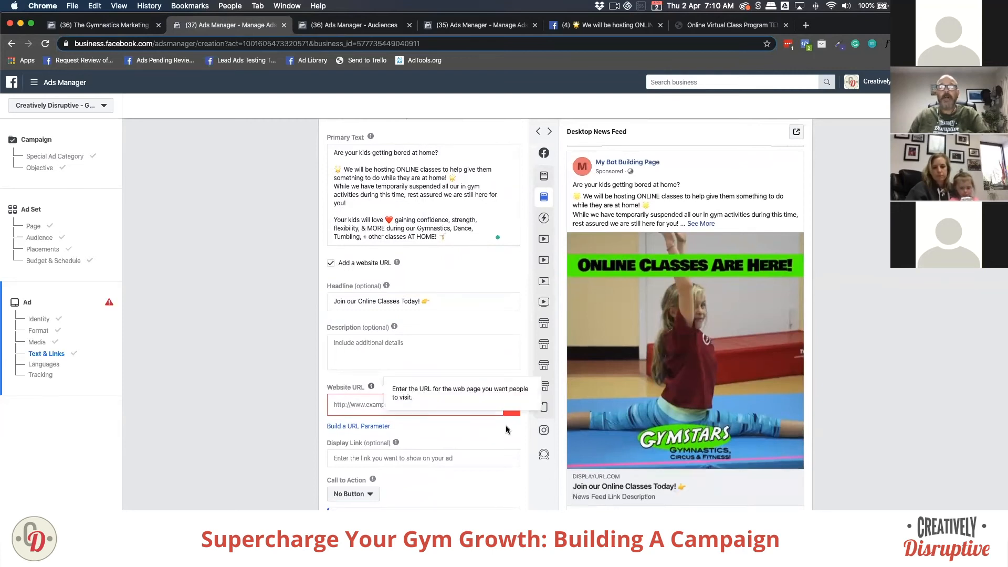
# Step: Check the suggested website addresses, then put the caret in the Description field
pyautogui.click(341, 403)
pyautogui.click(341, 342)
pyautogui.click(316, 342)
pyautogui.click(347, 342)
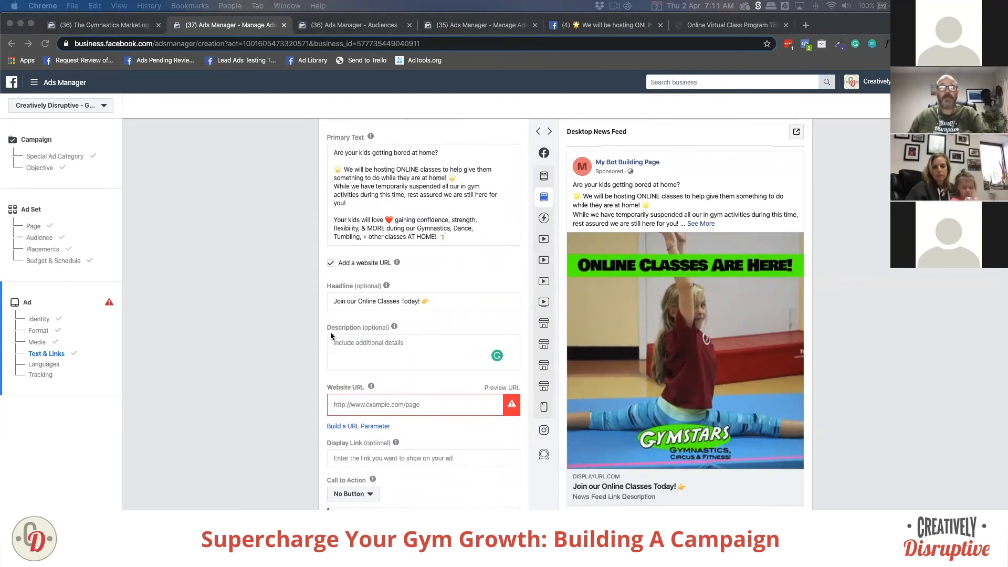
# Step: Paste 'Gymnastics, Dance & Tumbling All From Home!' into the Description field
pyautogui.click(344, 344)
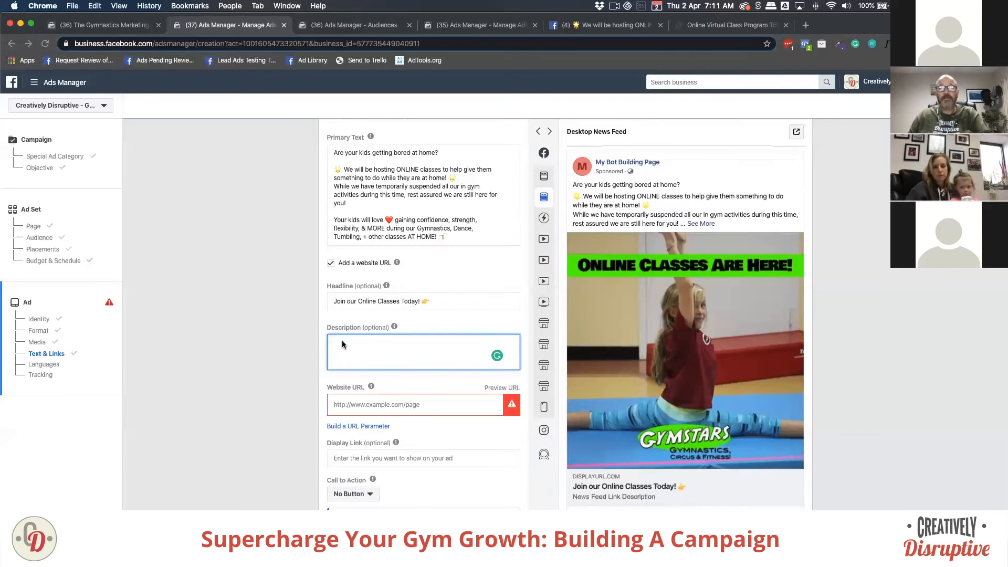
pyautogui.click(299, 343)
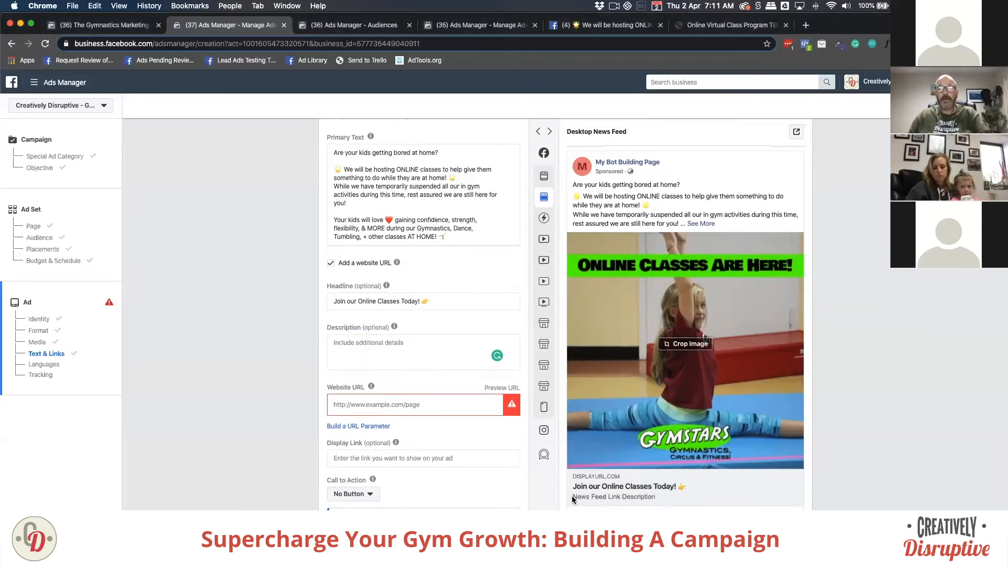
pyautogui.click(359, 346)
pyautogui.write('Gymnastics, Dance & Tumbling All From Home!')
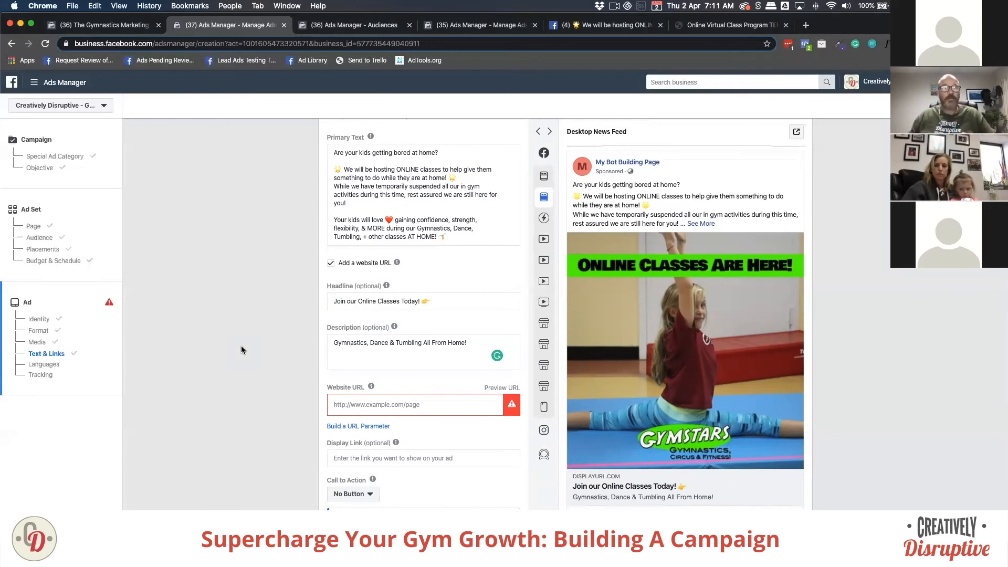
pyautogui.moveTo(337, 329)
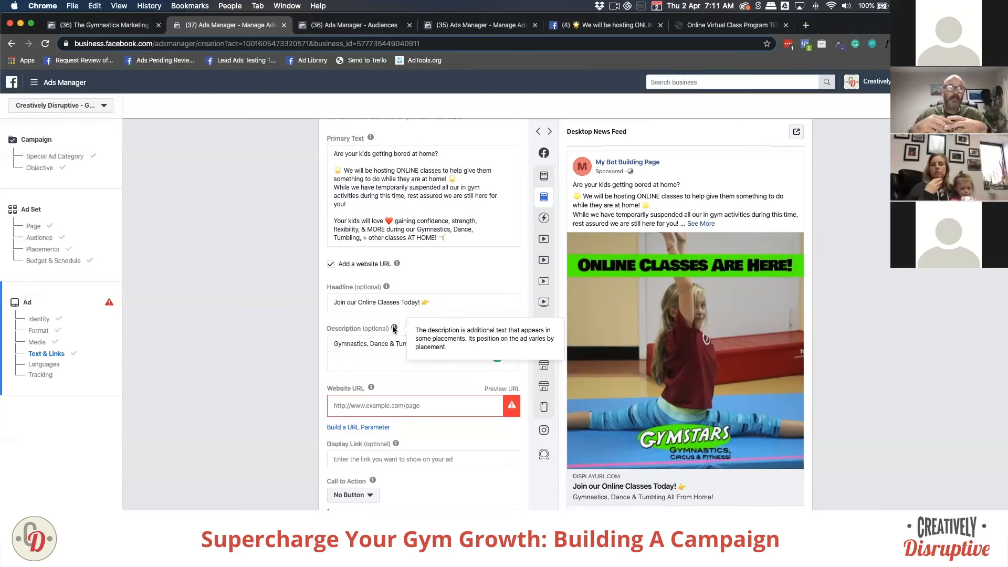
# Step: Review the description and headline text by selecting each one in turn
pyautogui.click(345, 301)
pyautogui.click(469, 345)
pyautogui.moveTo(469, 345); pyautogui.dragTo(308, 350)
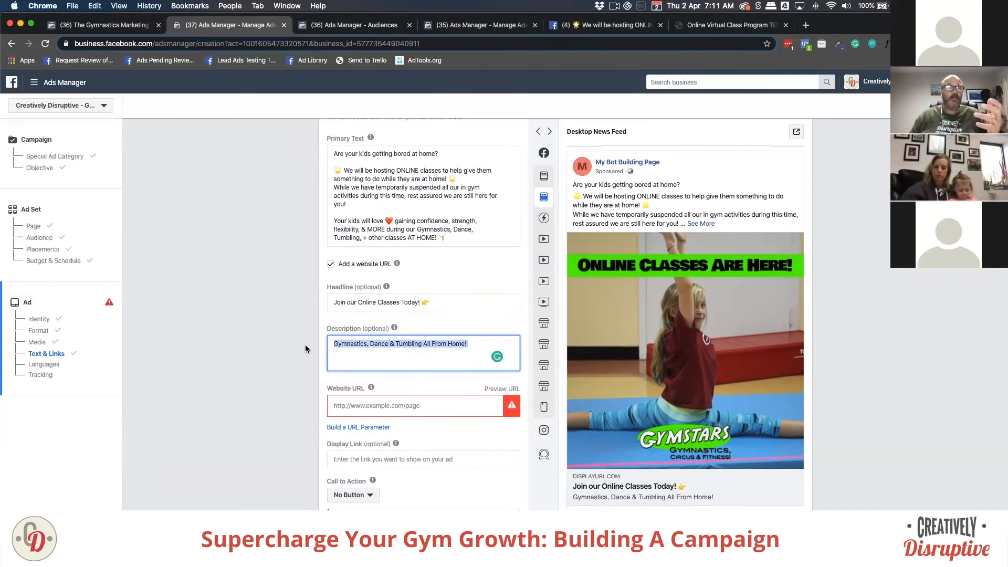
pyautogui.click(305, 349)
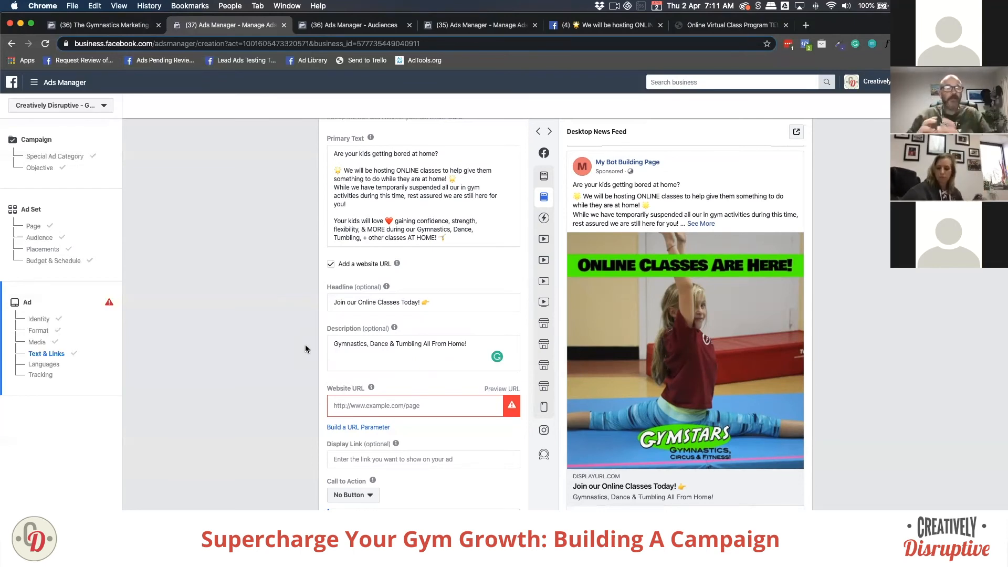
pyautogui.click(339, 343)
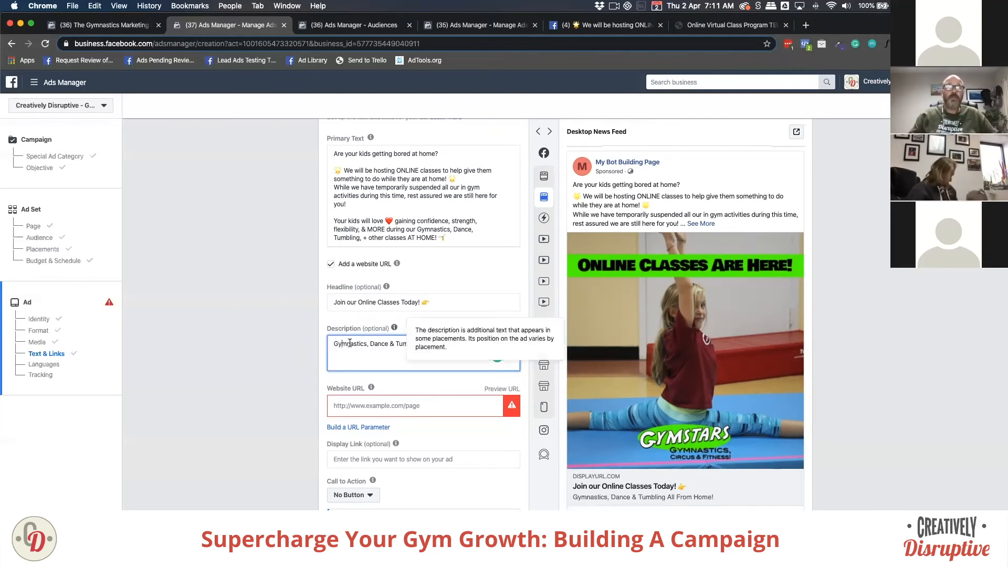
pyautogui.moveTo(334, 341); pyautogui.dragTo(481, 345)
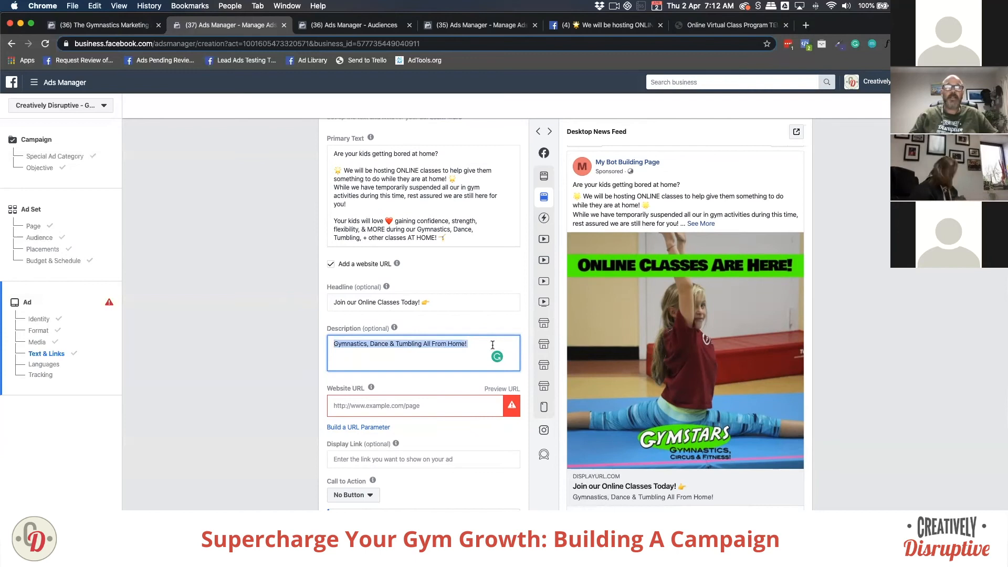
pyautogui.click(492, 345)
pyautogui.click(402, 302)
pyautogui.moveTo(438, 302); pyautogui.dragTo(315, 301)
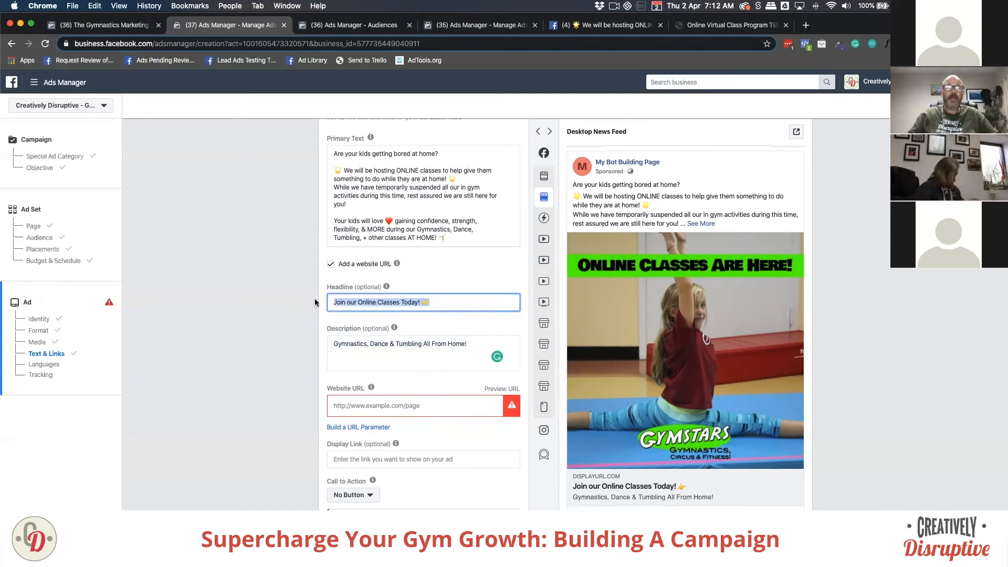
# Step: Paste the landing page's address from its Chrome tab into the Website URL field
pyautogui.scroll(-3, 304, 332)
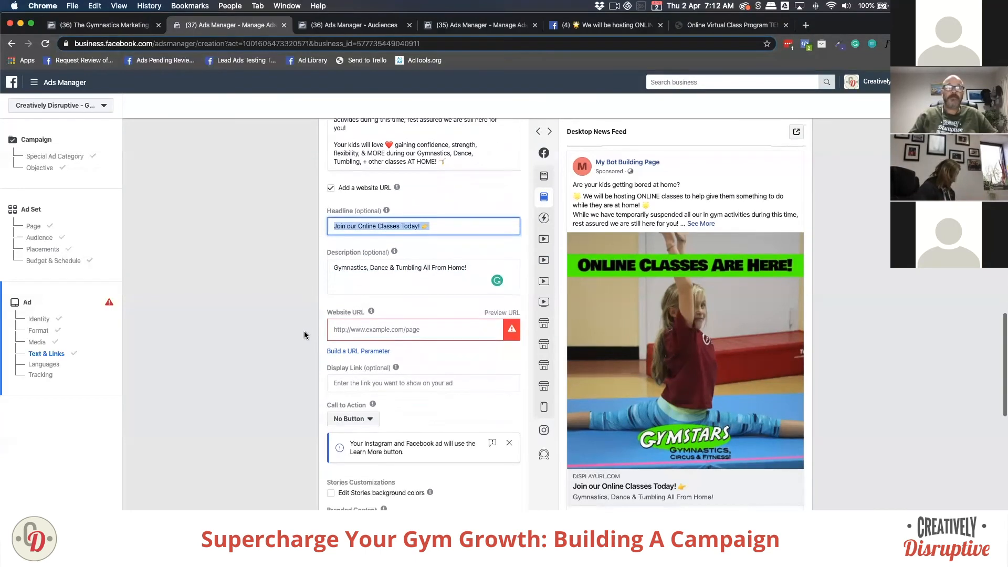
pyautogui.click(348, 326)
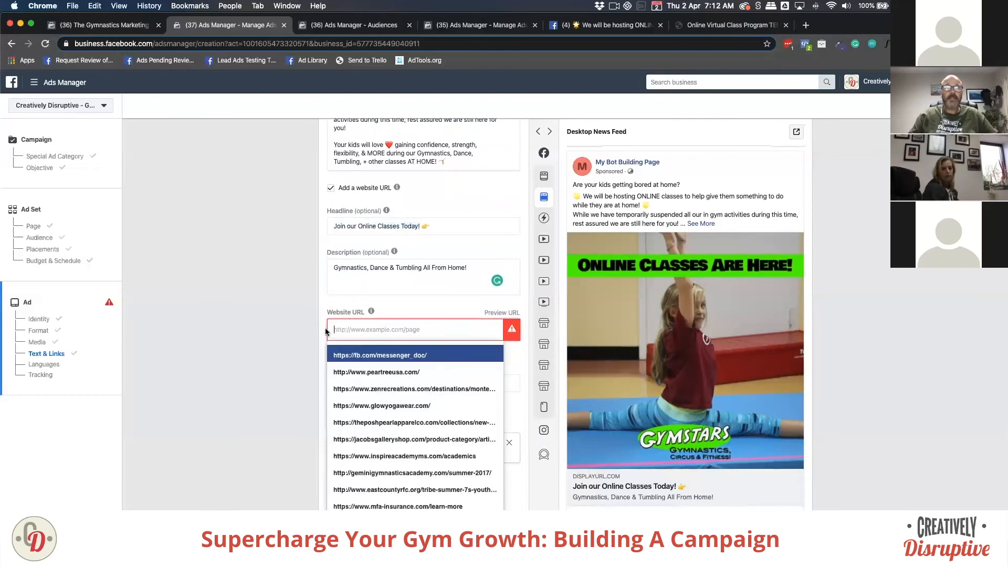
pyautogui.click(238, 305)
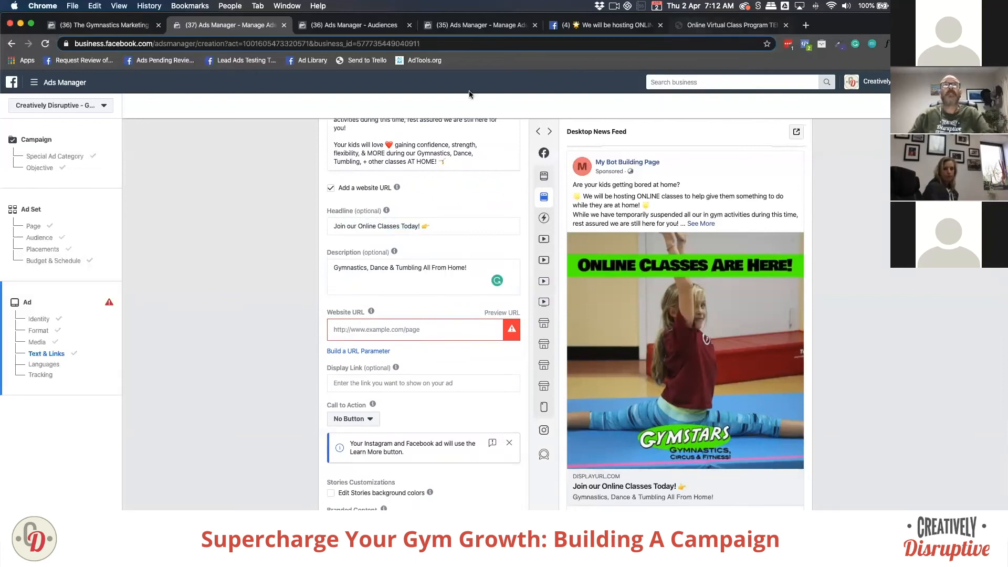
pyautogui.click(698, 27)
pyautogui.click(226, 44)
pyautogui.hotkey('ctrl', 'c')
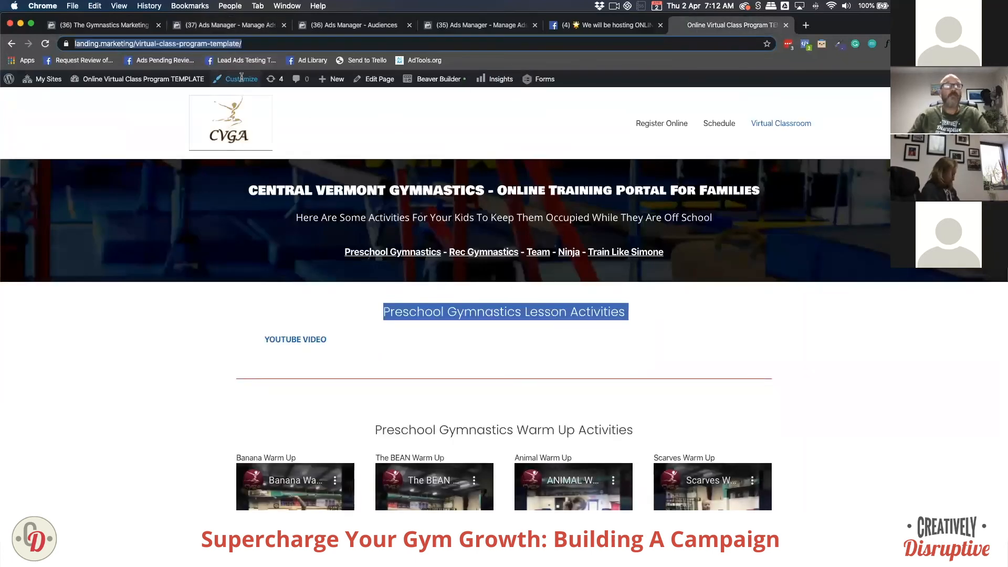
pyautogui.click(211, 25)
pyautogui.click(331, 329)
pyautogui.hotkey('ctrl', 'v')
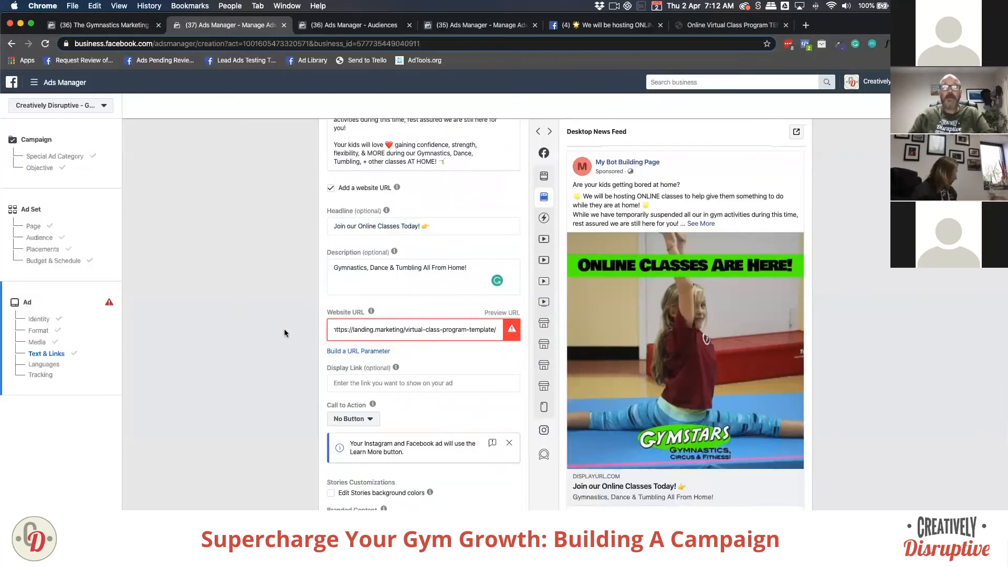
pyautogui.click(285, 333)
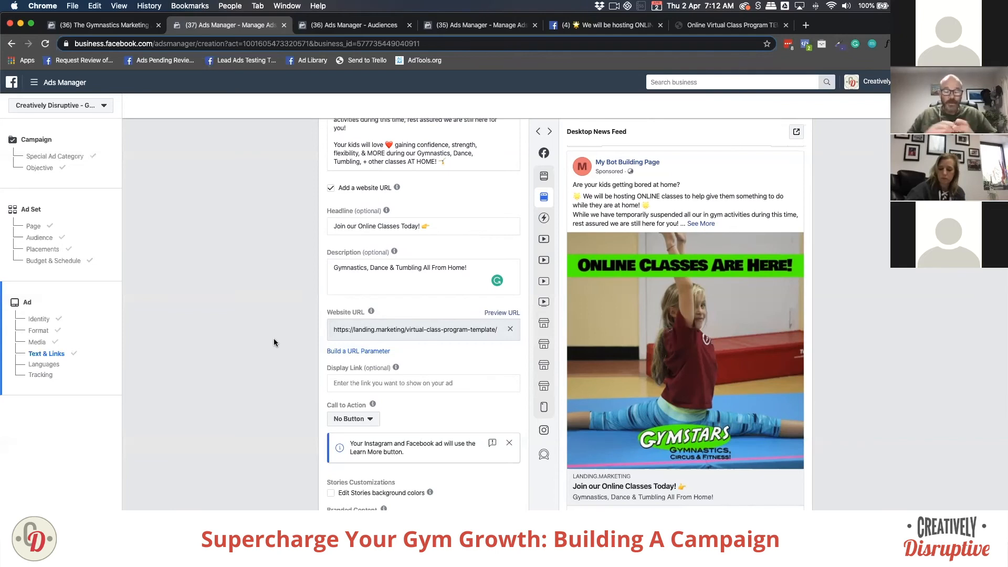
# Step: Copy the full landing-page URL from the Chrome address bar
pyautogui.click(698, 27)
pyautogui.click(245, 43)
pyautogui.moveTo(280, 43); pyautogui.dragTo(40, 38)
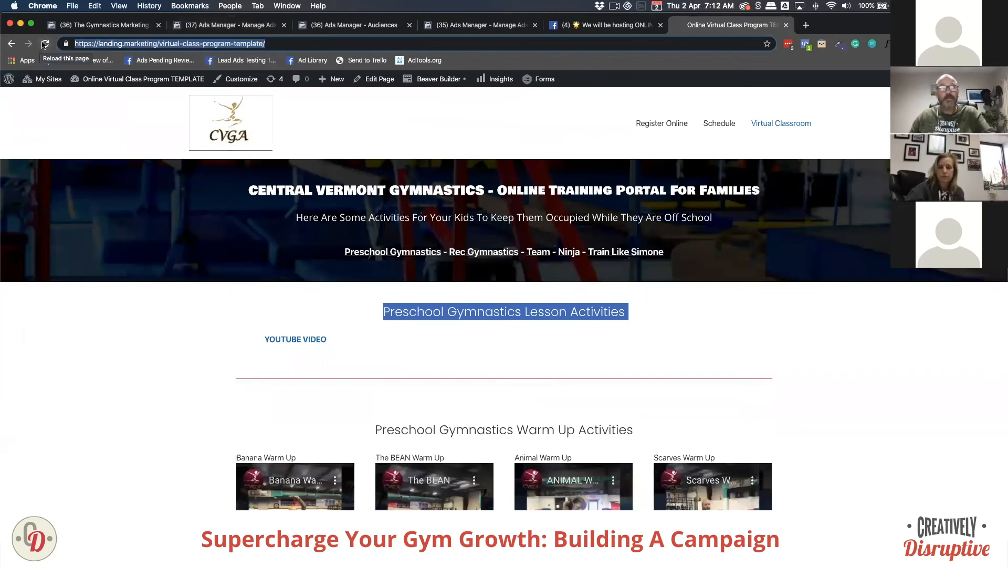
pyautogui.rightClick(106, 42)
pyautogui.click(126, 104)
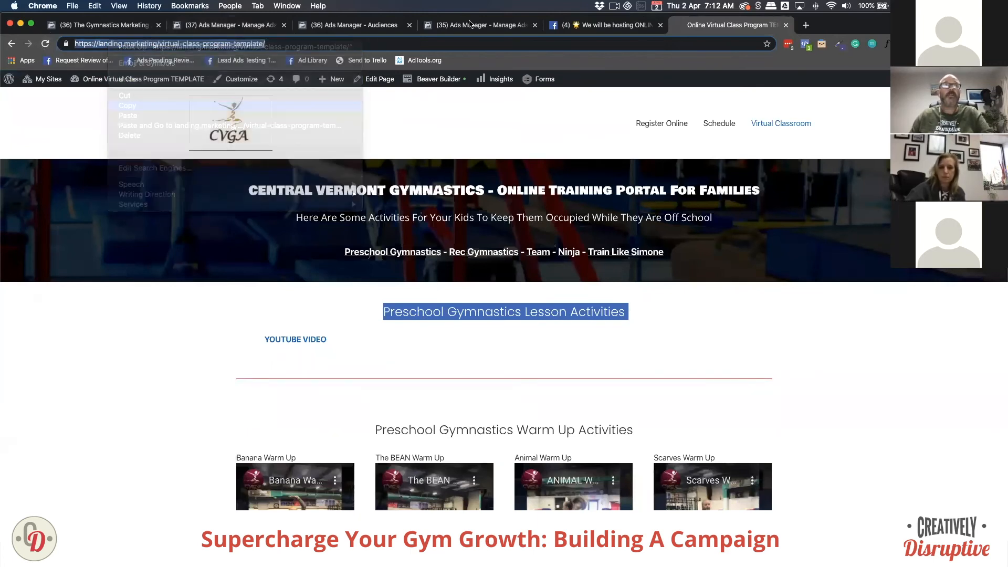
pyautogui.click(341, 25)
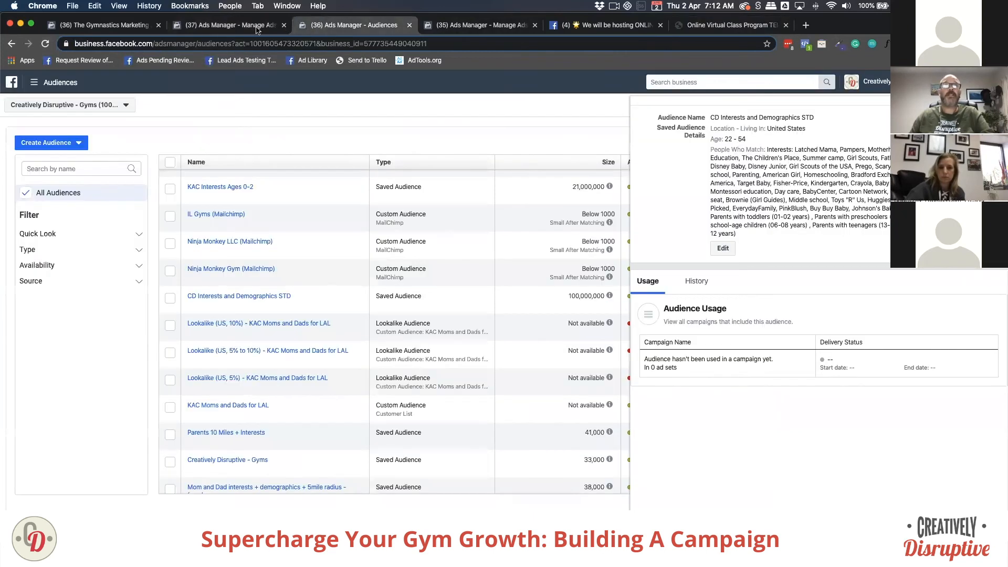
pyautogui.click(240, 26)
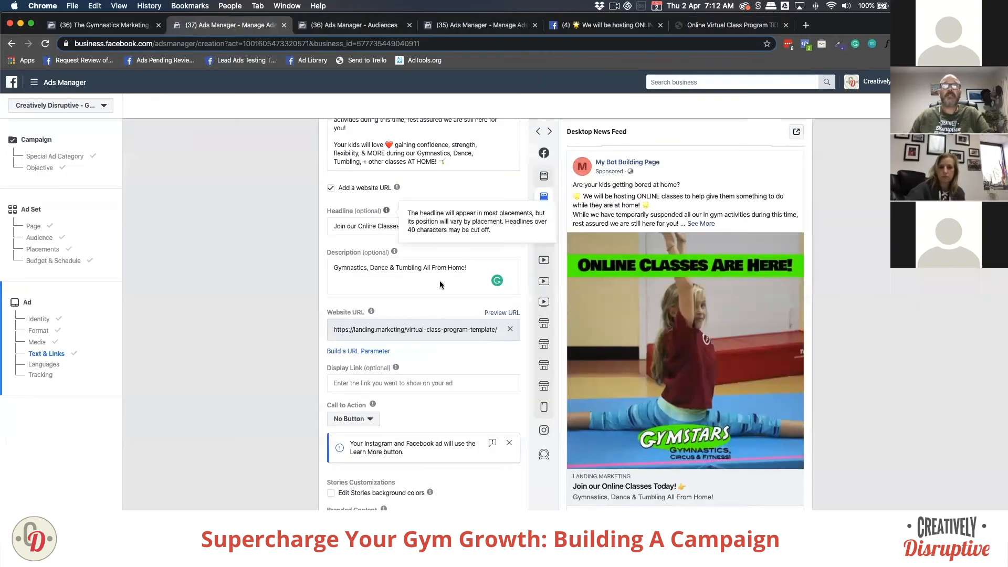
pyautogui.click(510, 329)
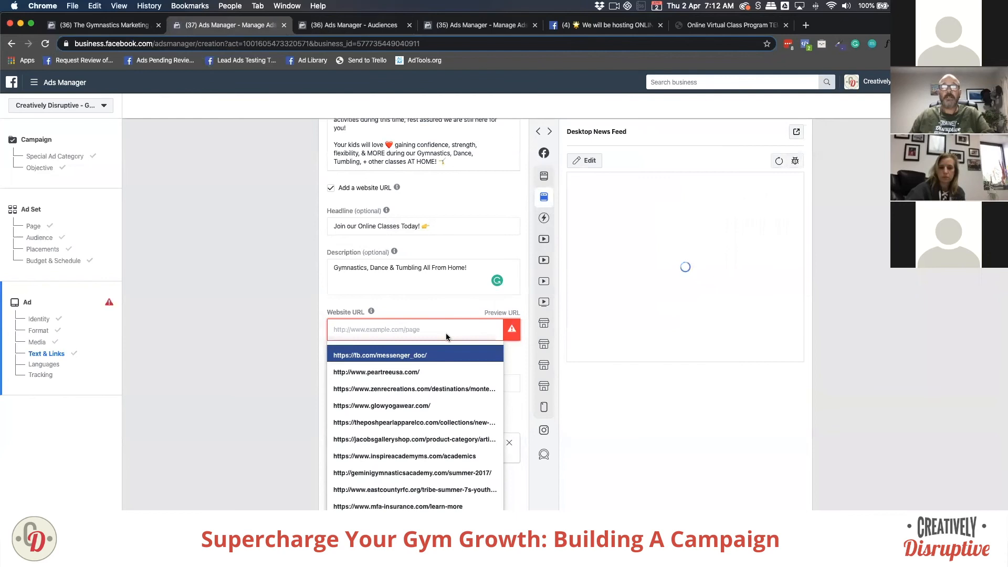
pyautogui.rightClick(447, 335)
pyautogui.click(468, 402)
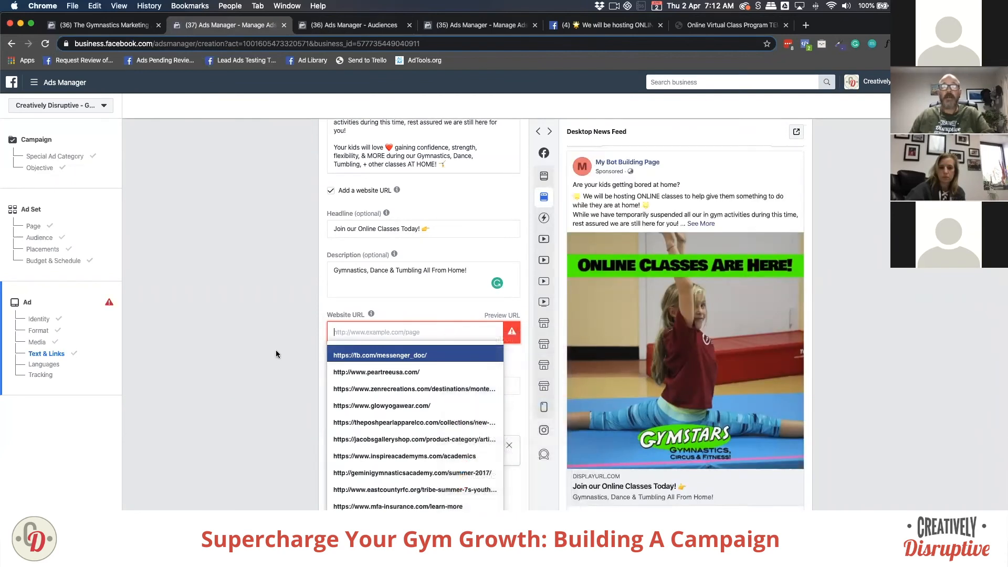
pyautogui.click(275, 351)
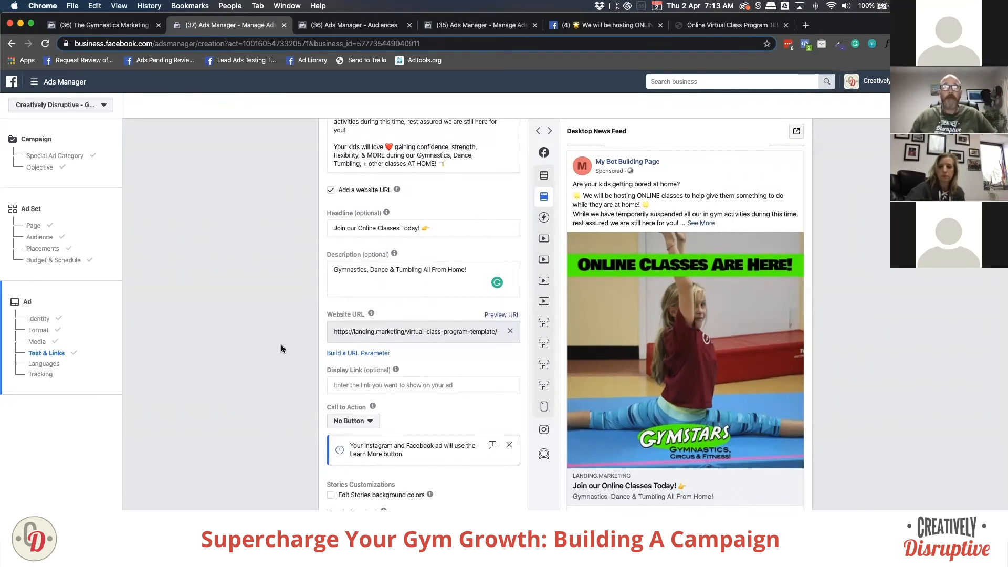
pyautogui.scroll(-3, 283, 351)
pyautogui.click(353, 266)
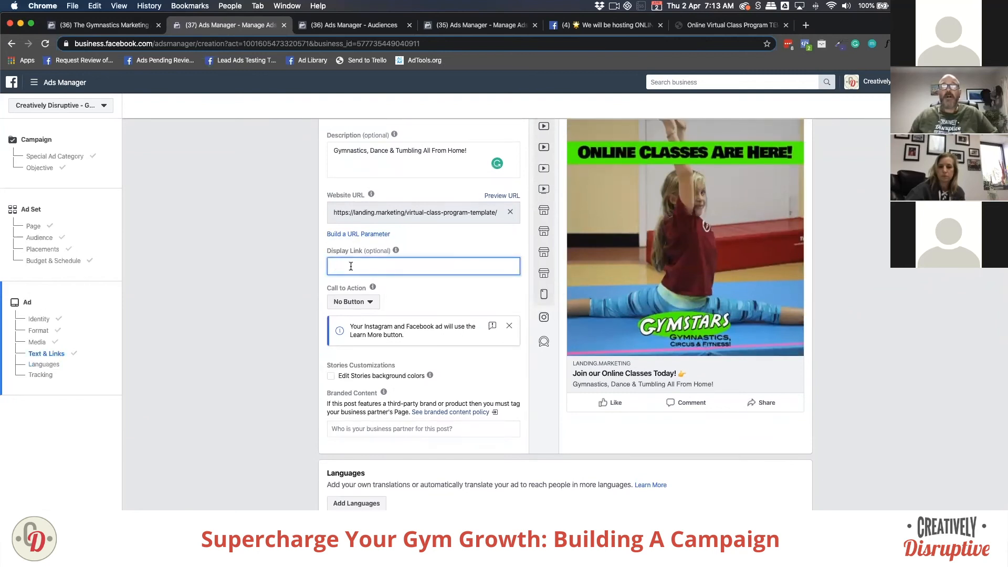
pyautogui.click(601, 366)
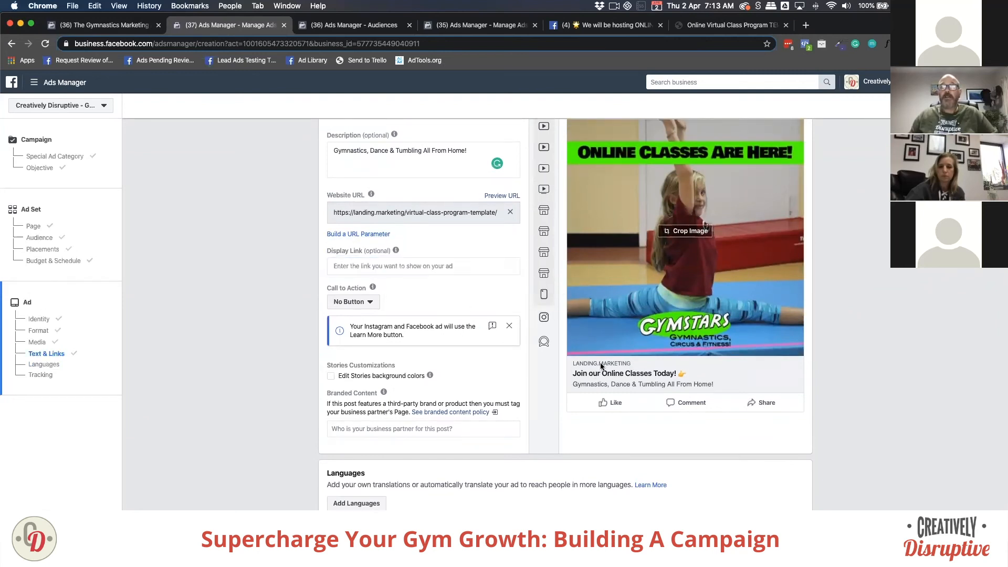
pyautogui.moveTo(405, 212); pyautogui.dragTo(354, 210)
pyautogui.scroll(-1, 354, 211)
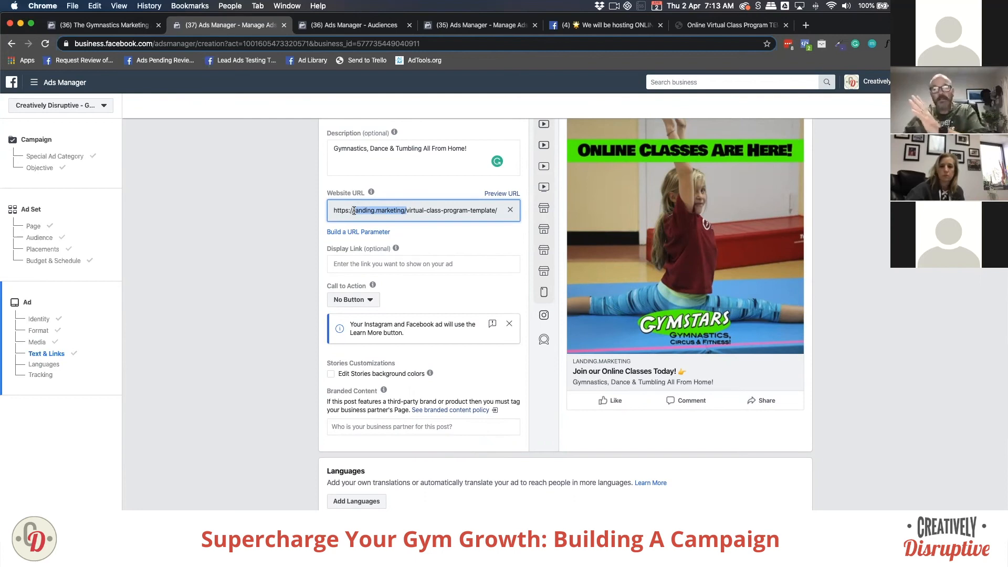
pyautogui.click(615, 363)
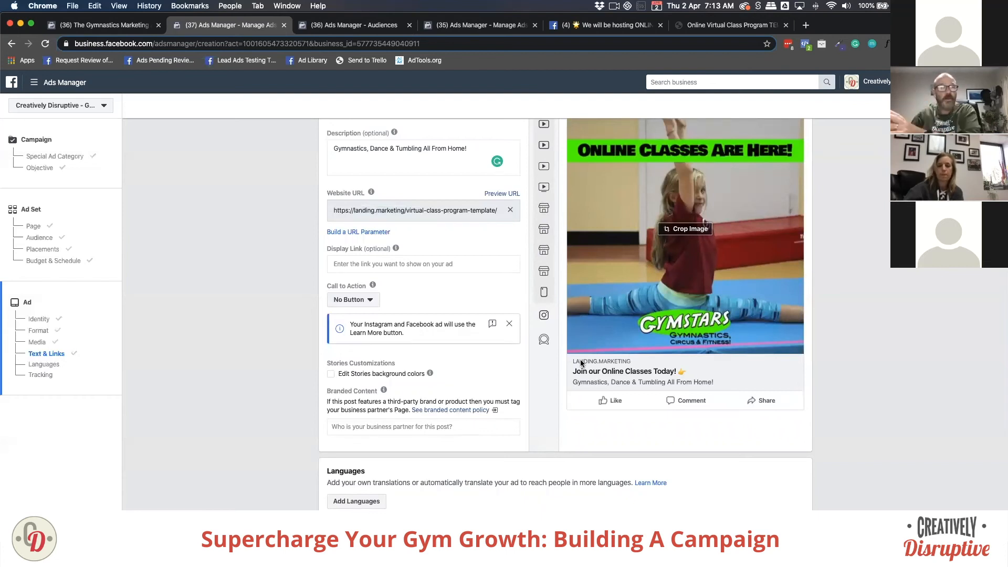
pyautogui.click(394, 264)
pyautogui.write('landing.m')
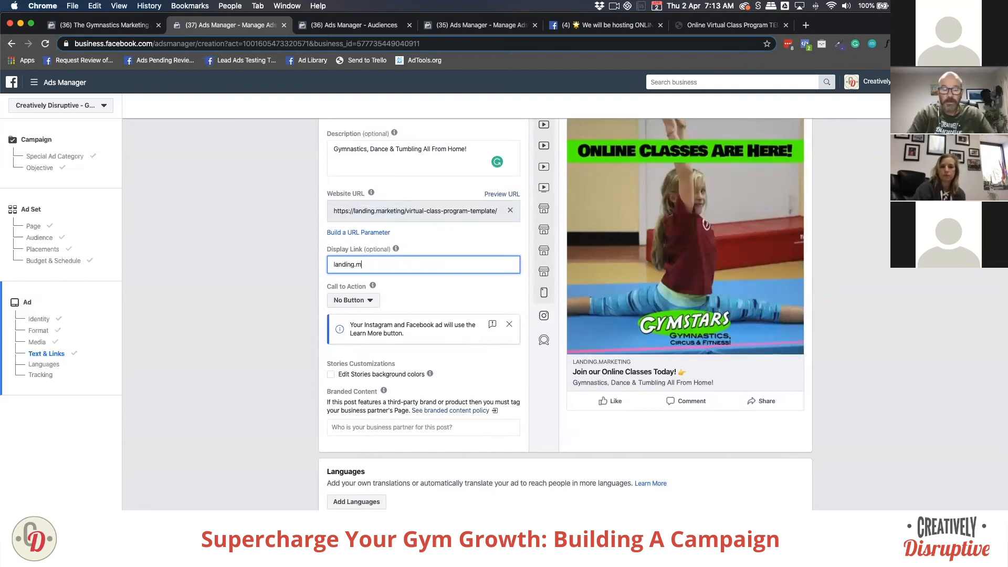
pyautogui.write('arketing.com/')
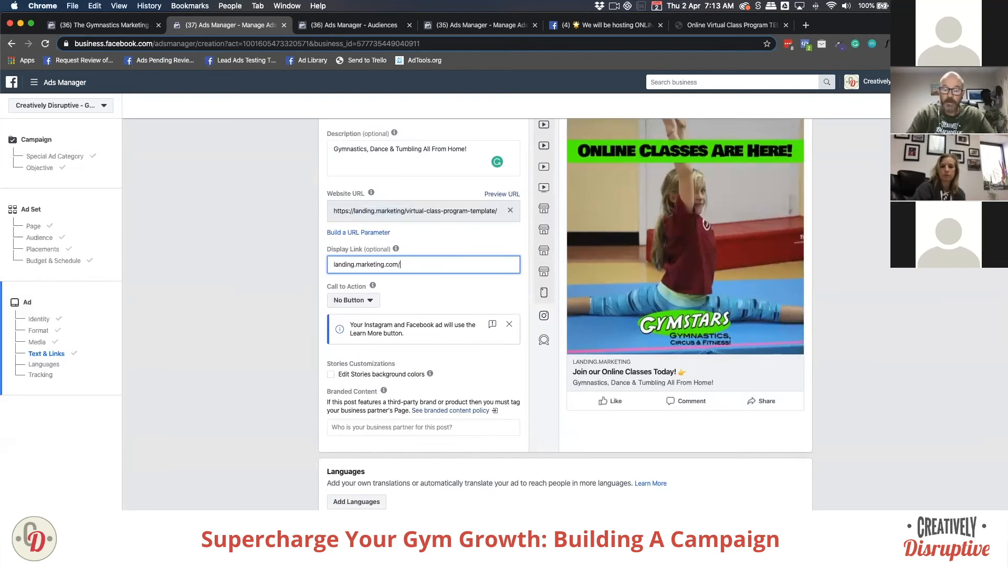
pyautogui.write('classes')
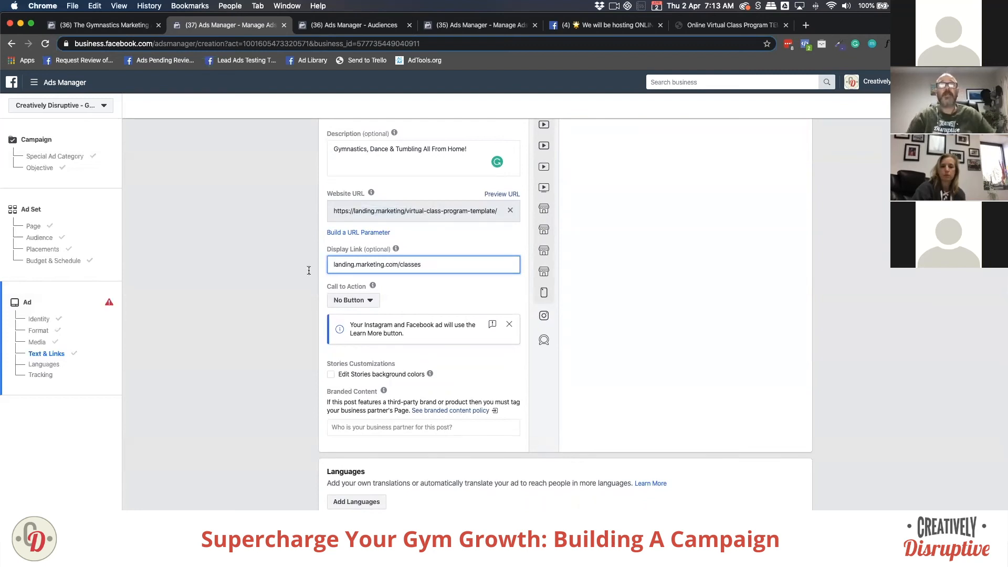
pyautogui.click(546, 343)
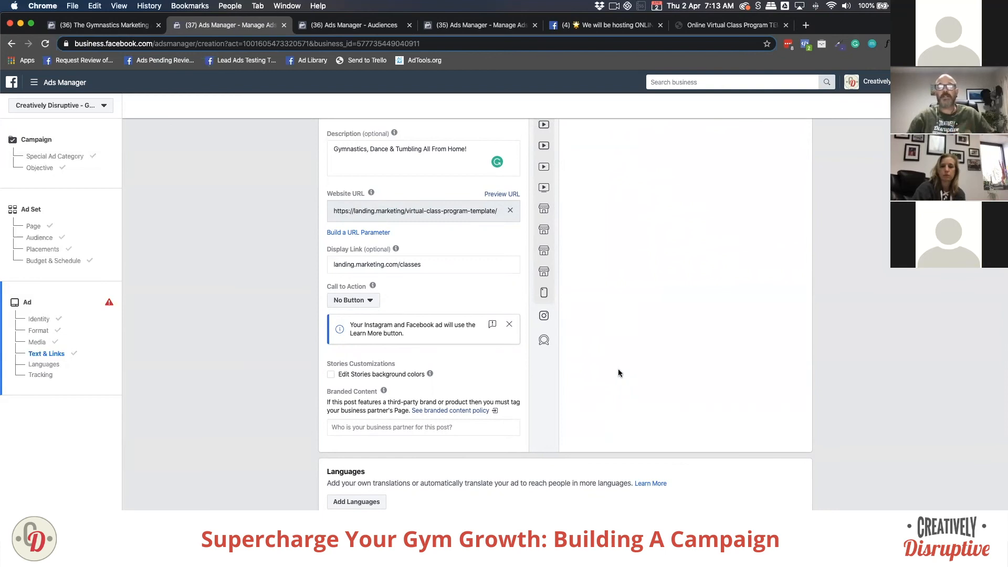
pyautogui.scroll(2, 619, 368)
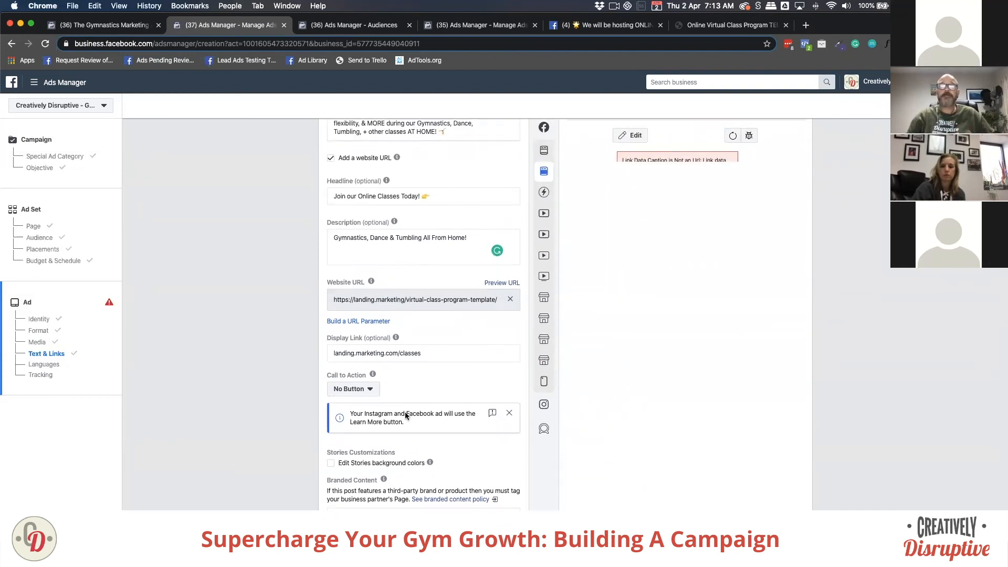
pyautogui.click(429, 354)
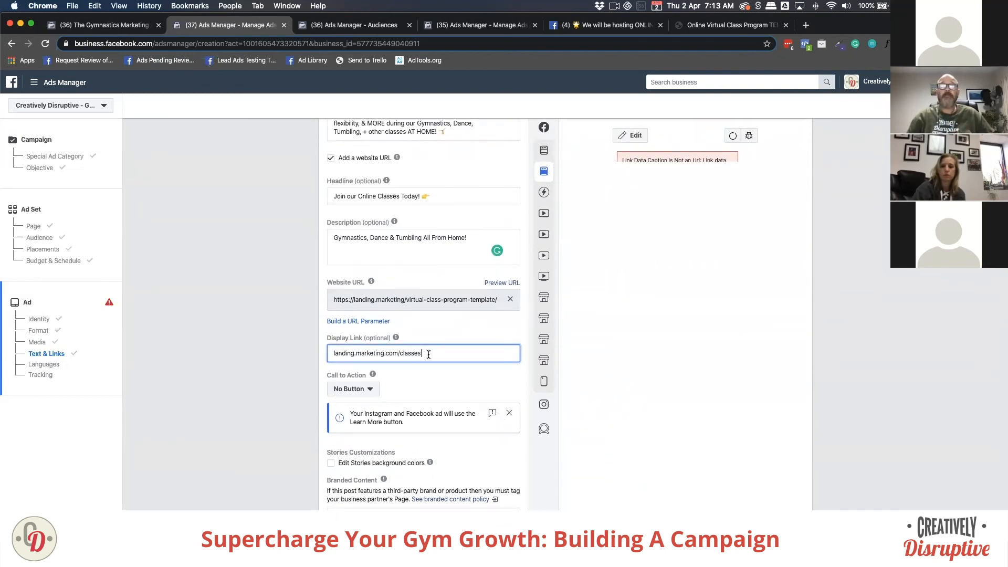
pyautogui.press('BackSpace')
pyautogui.click(310, 345)
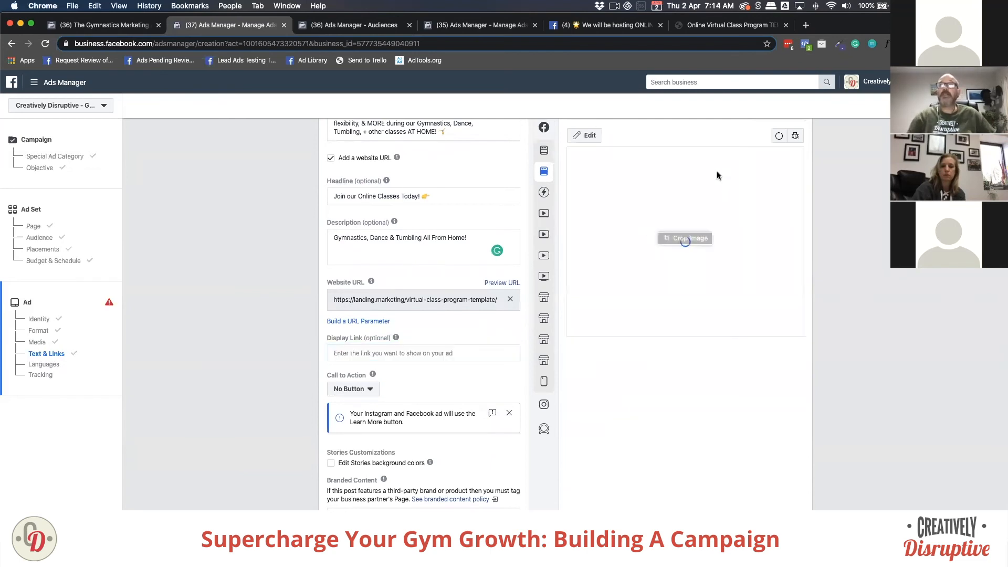